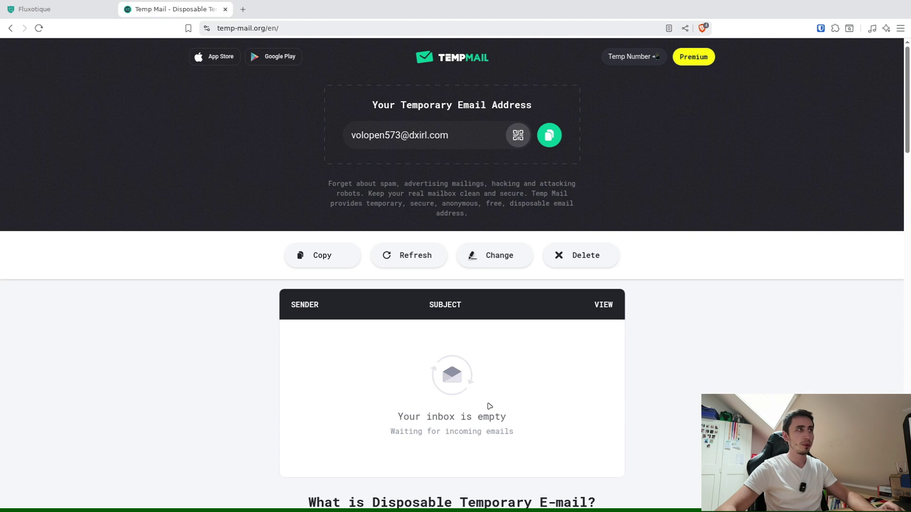
Step: On the Fluxotique localhost homepage, open the N8N Chat UI Bot popup from its chat bubble
click(47, 7)
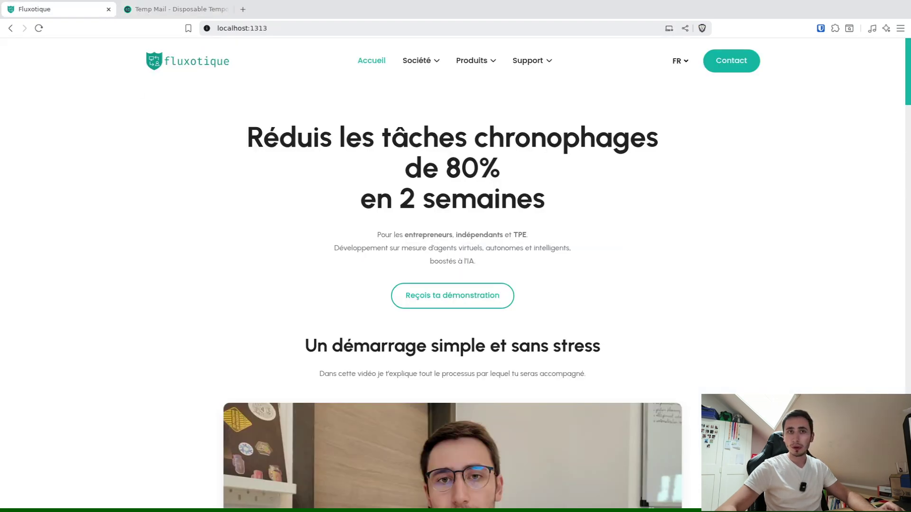
click(882, 486)
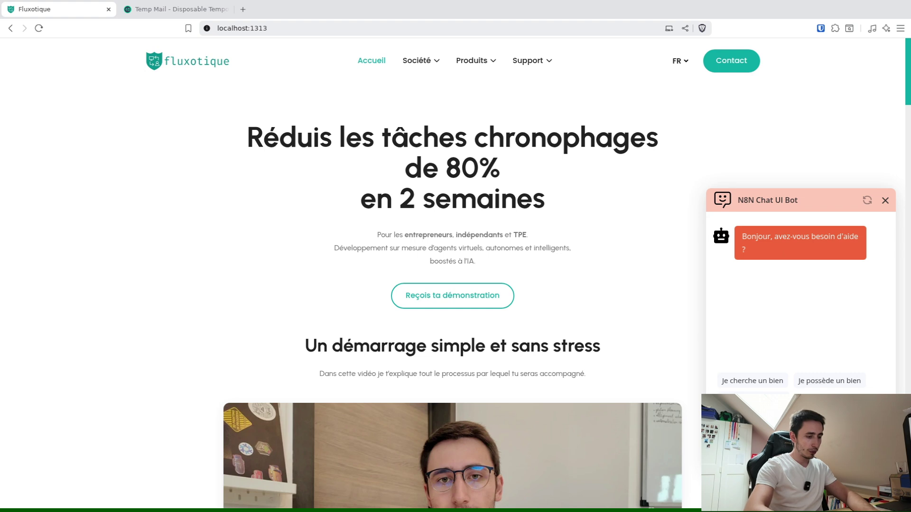
Step: Send 'Je veux investir' to the bot, then check the Temp Mail inbox
click(742, 401)
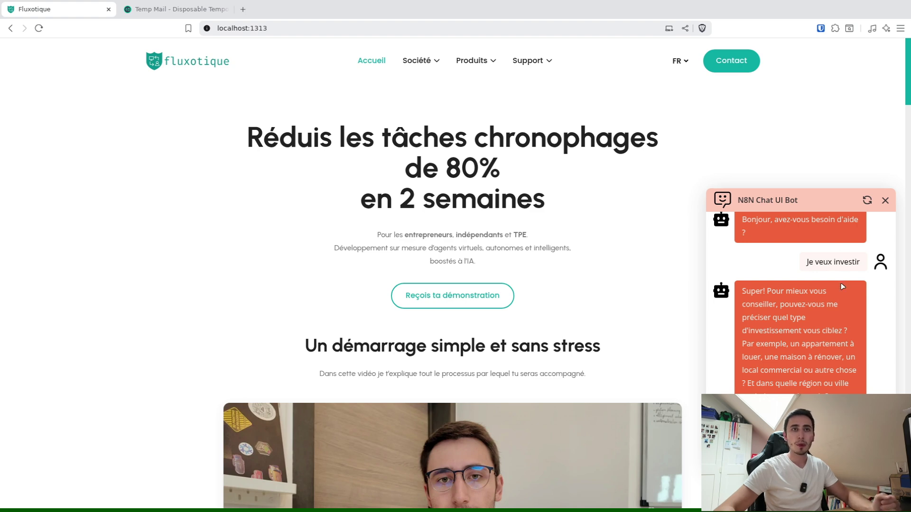
click(166, 8)
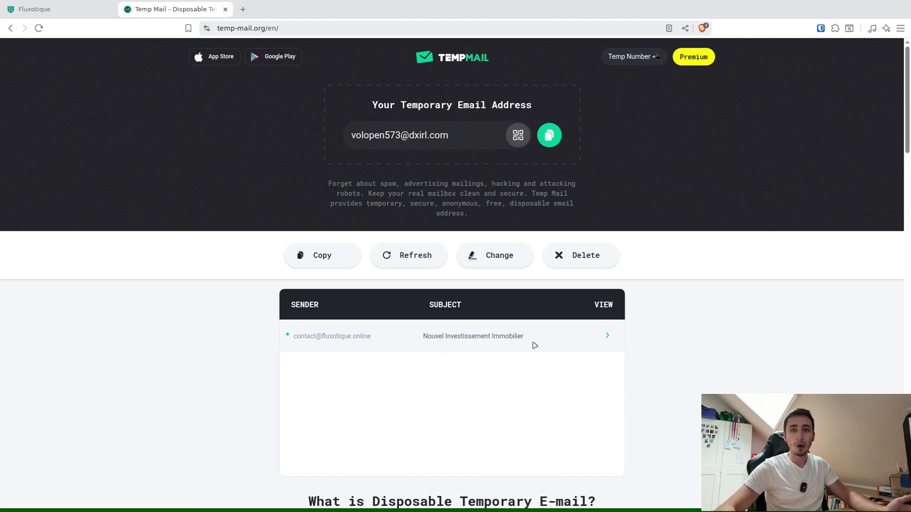
Step: Open and read the 'Nouvel Investissement Immobilier' email in Temp Mail
click(393, 337)
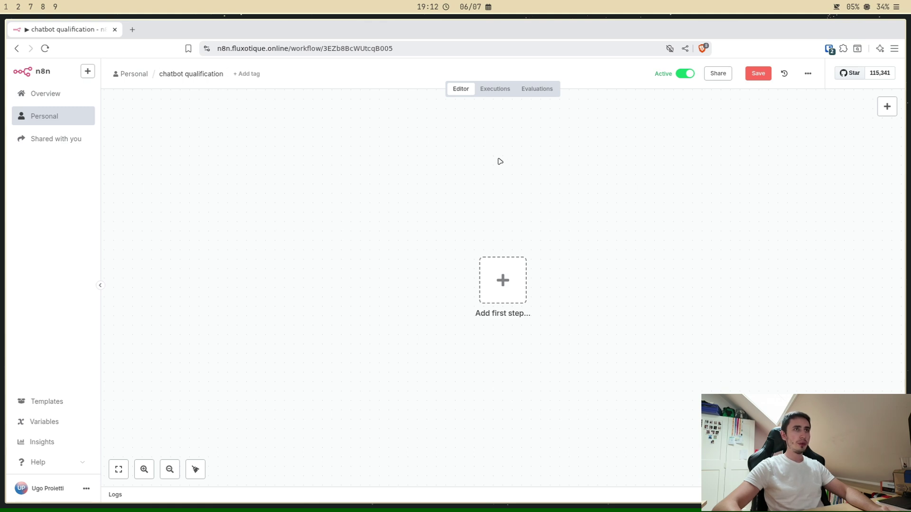
Step: Add an On chat message trigger, made publicly available, in Embedded Chat mode
click(496, 280)
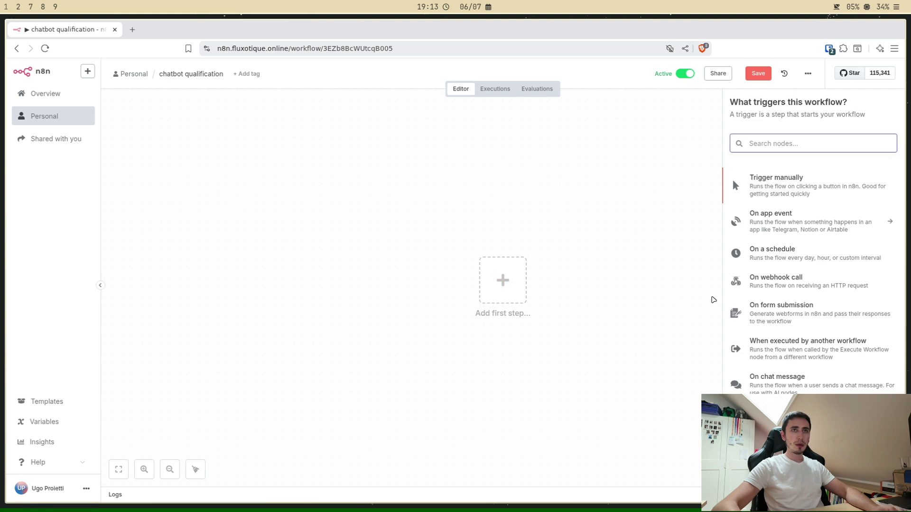
click(803, 392)
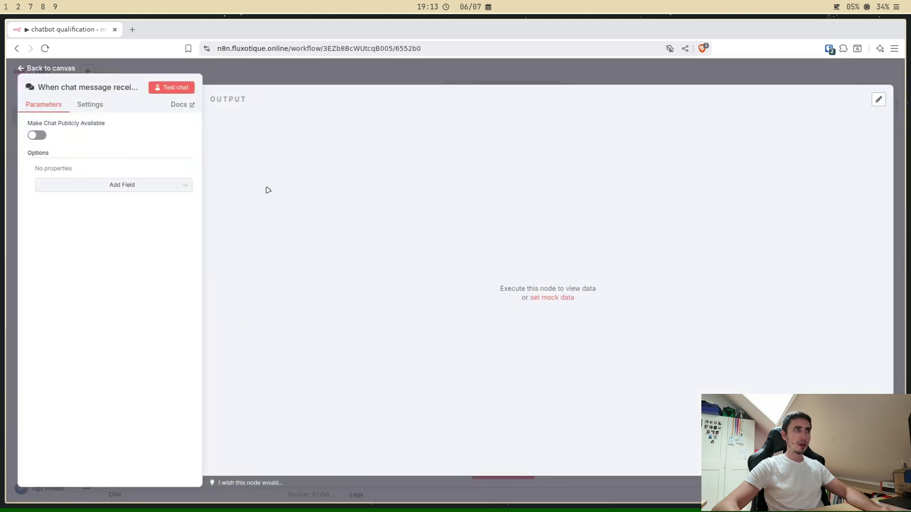
click(38, 136)
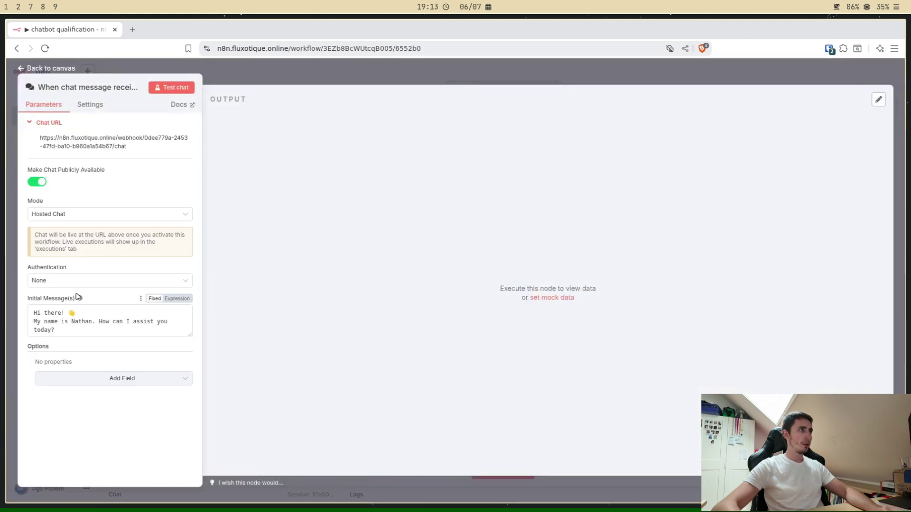
click(61, 214)
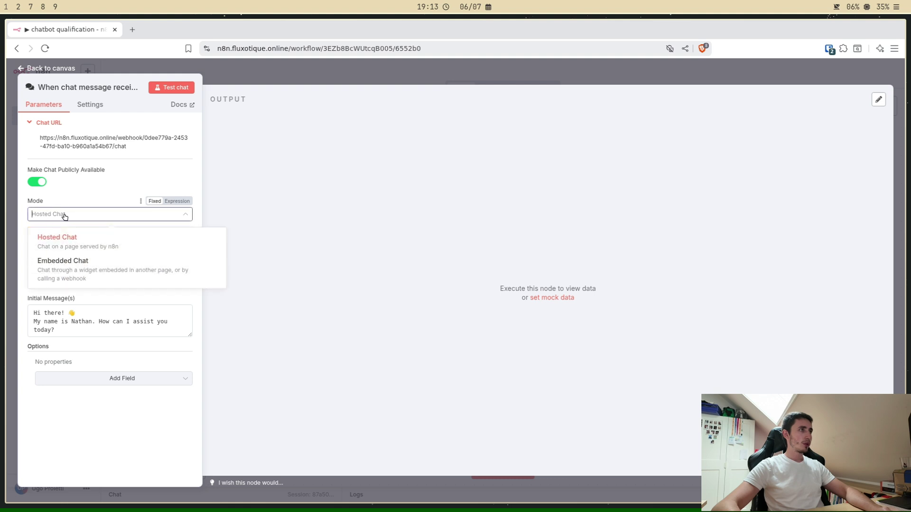
click(90, 275)
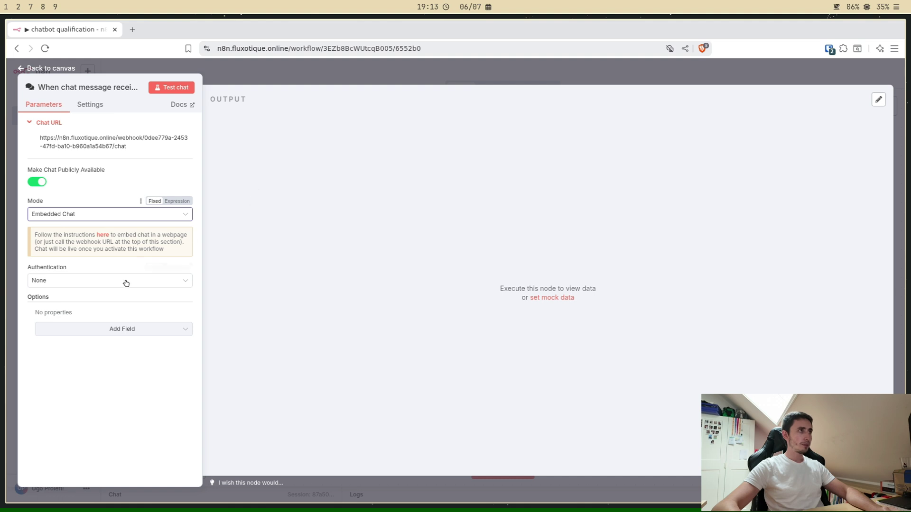
click(87, 334)
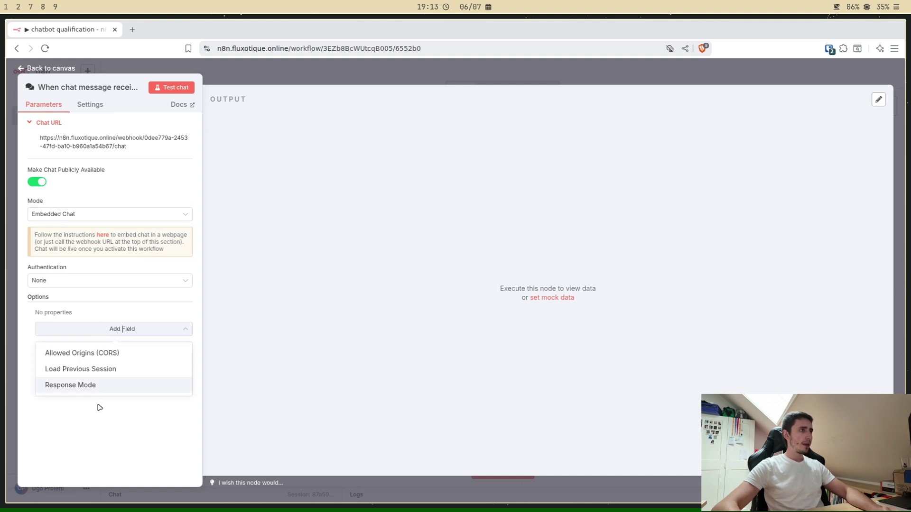
click(82, 329)
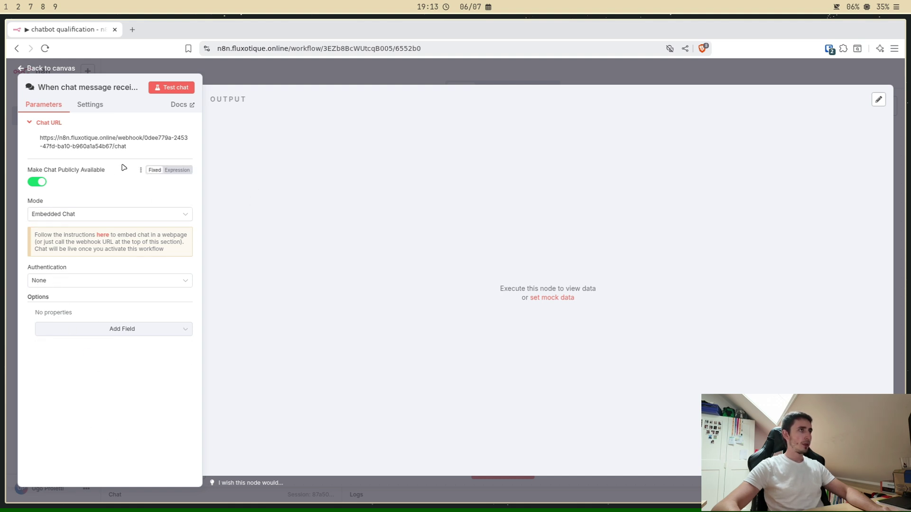
click(325, 74)
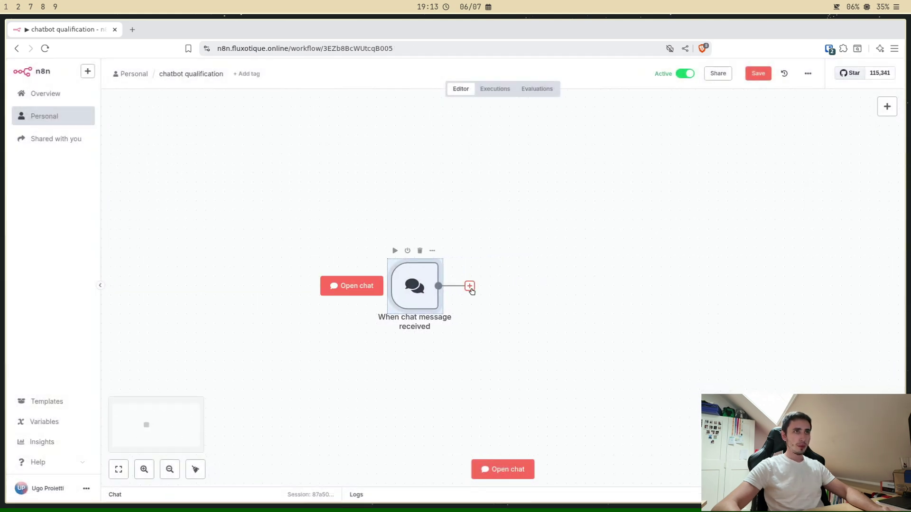
Step: Add an AI Agent after the chat trigger with the default 'You are a helpful assistant' system message
click(470, 287)
click(783, 174)
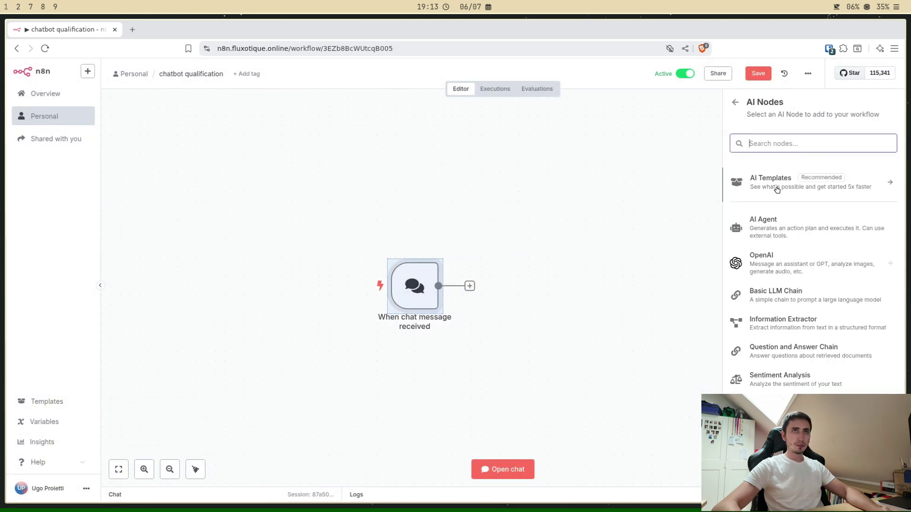
click(801, 236)
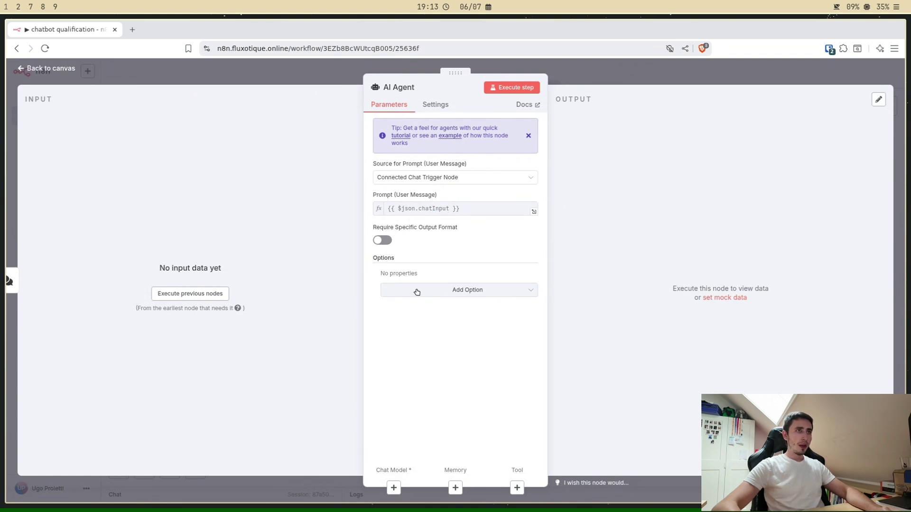
click(382, 175)
click(439, 209)
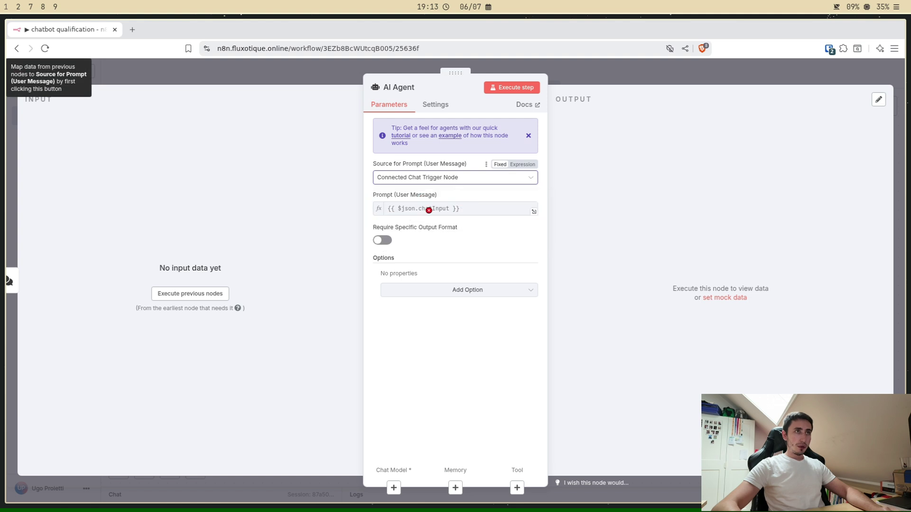
click(469, 290)
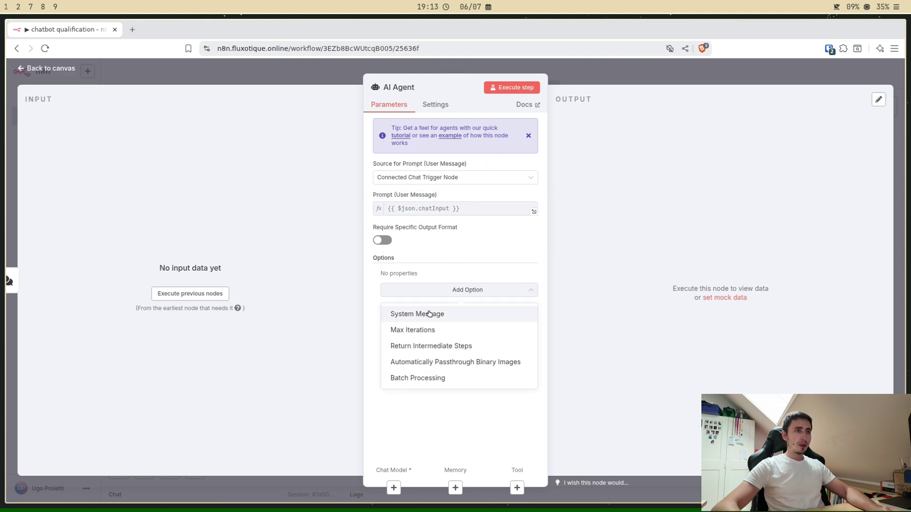
click(427, 316)
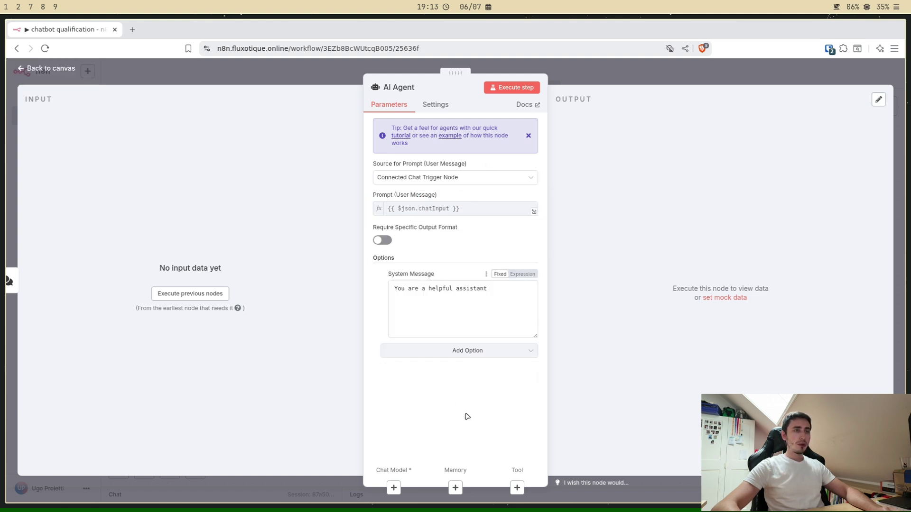
key(Escape)
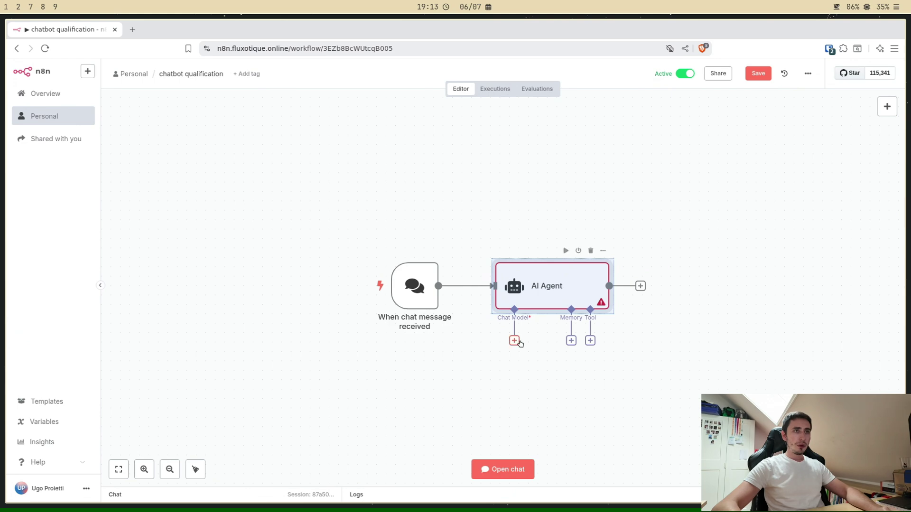
Step: Attach an OpenAI Chat Model using gpt-4.1-mini to the AI Agent
click(514, 340)
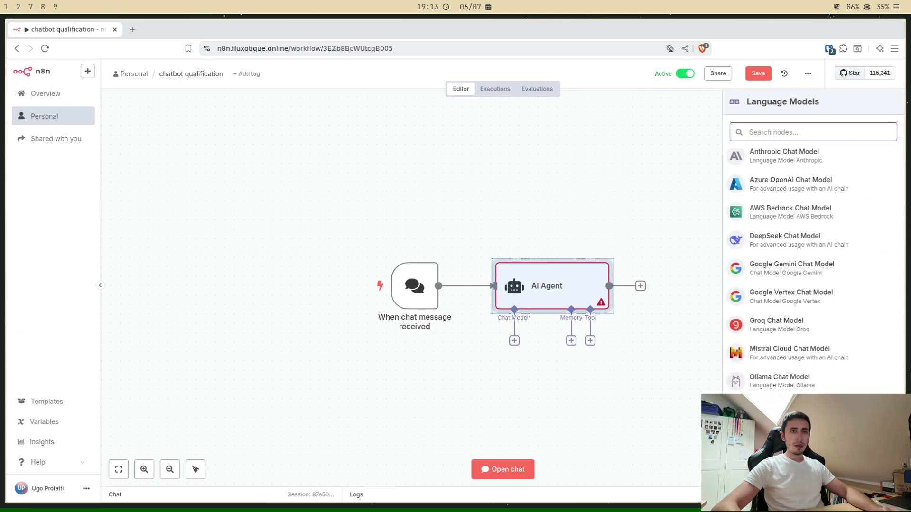
click(783, 405)
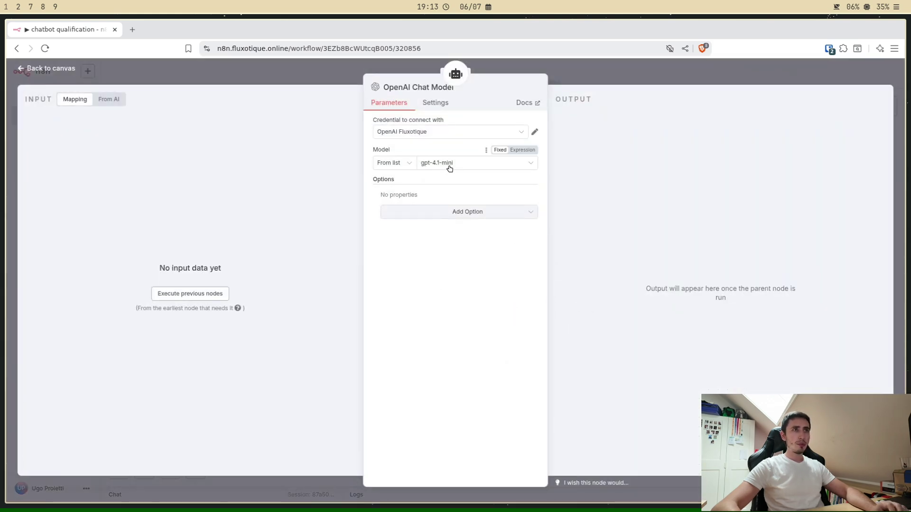
click(587, 80)
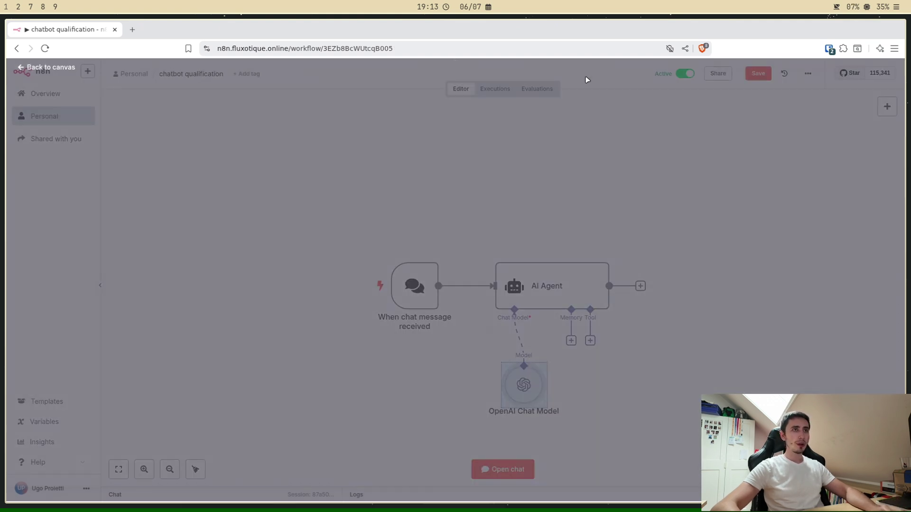
drag(523, 385, 504, 384)
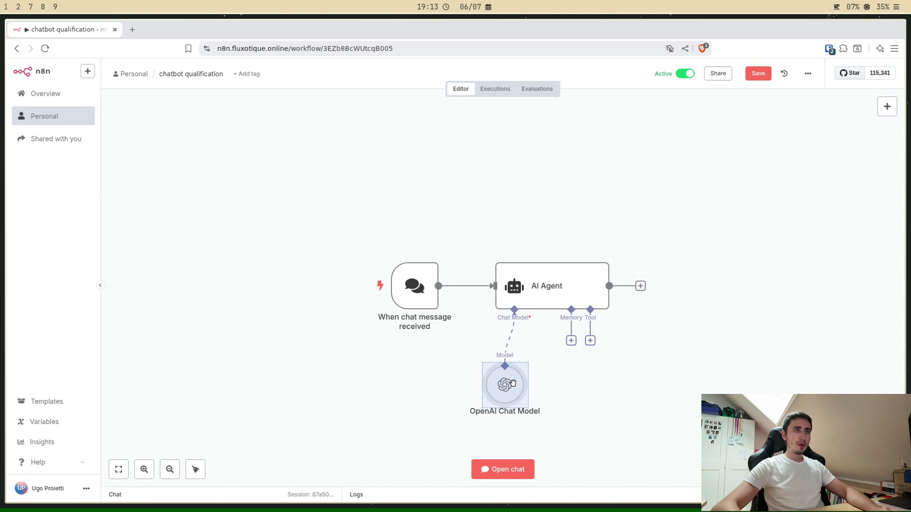
Step: Add a Simple Memory to the agent with context window length 10
click(571, 341)
click(781, 184)
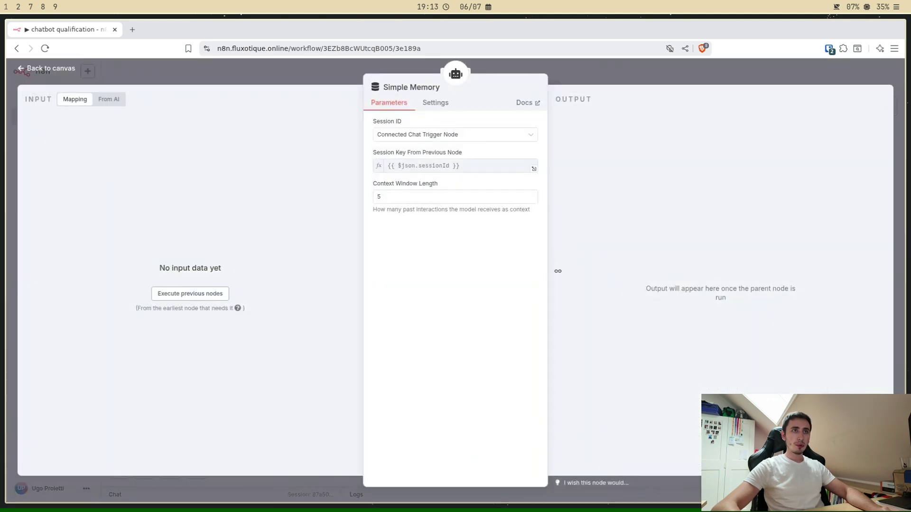
click(432, 199)
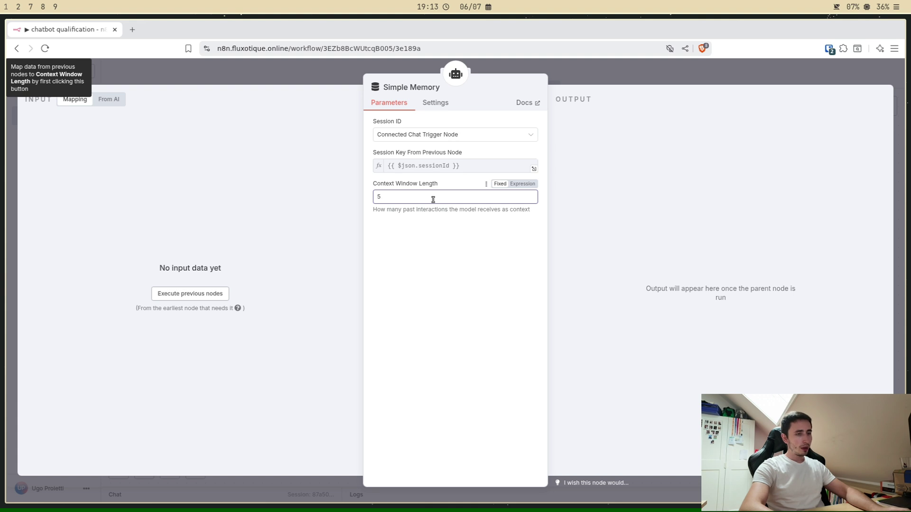
text(1)
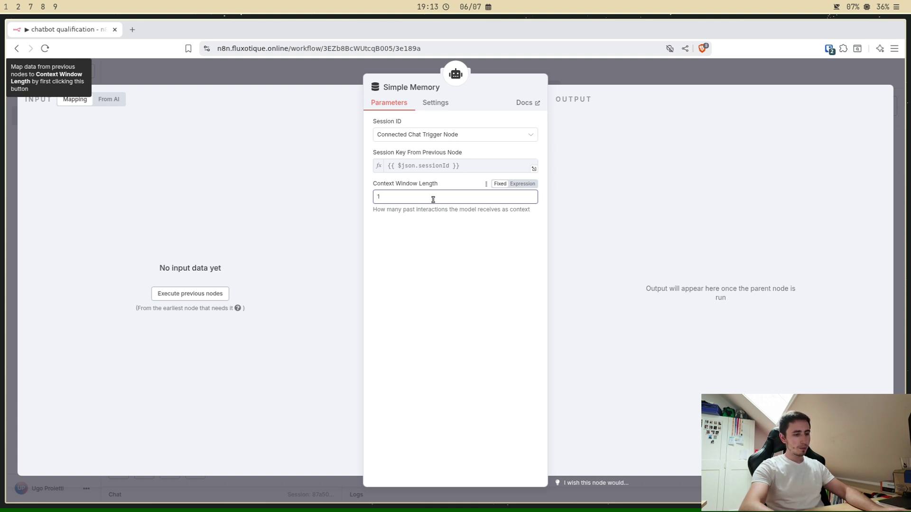
text(0)
click(422, 258)
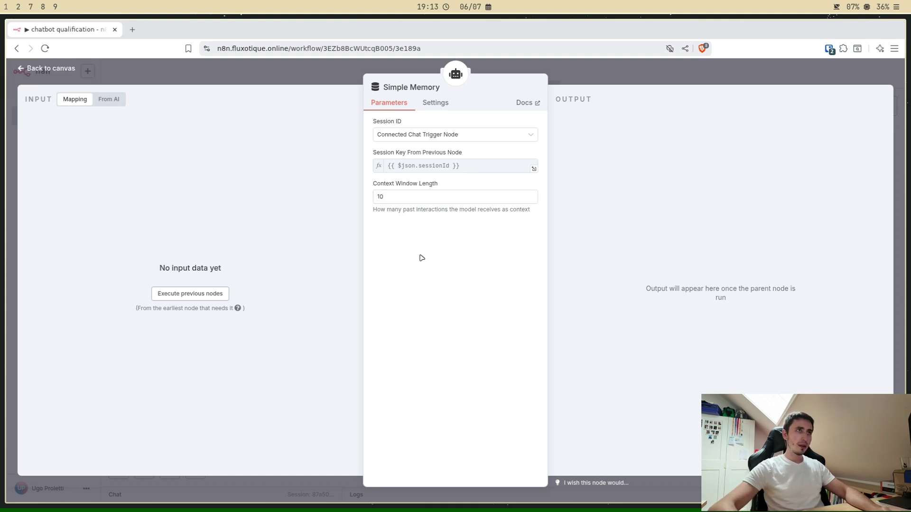
click(591, 77)
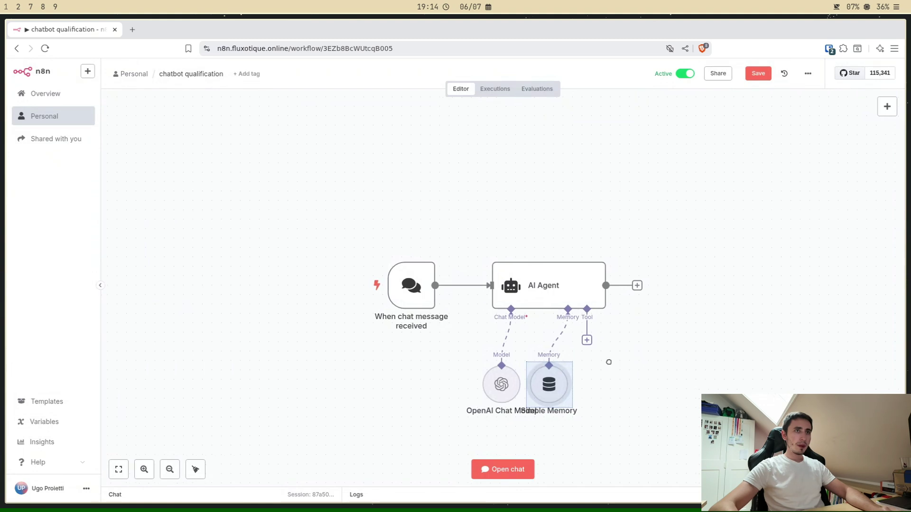
Step: Attach a Send Email tool to the AI Agent and spread the sub-nodes apart
drag(606, 362, 492, 322)
click(486, 321)
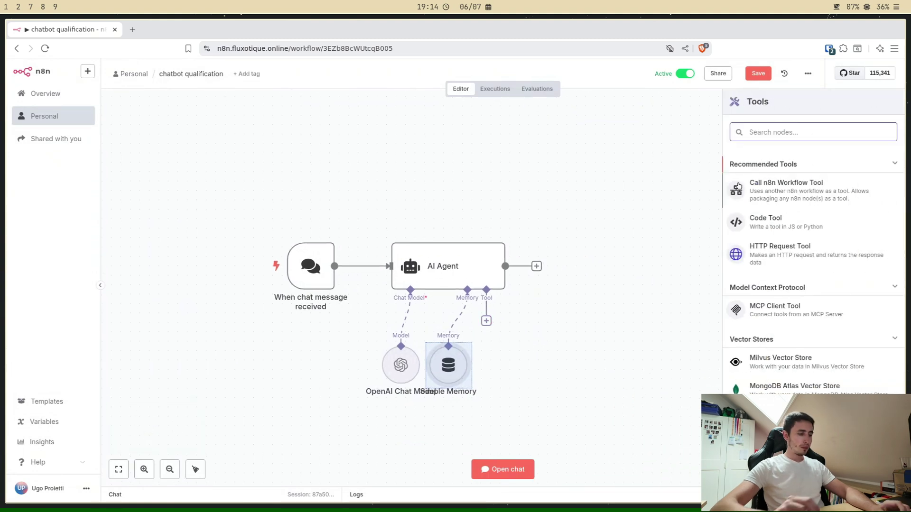
text(smtp)
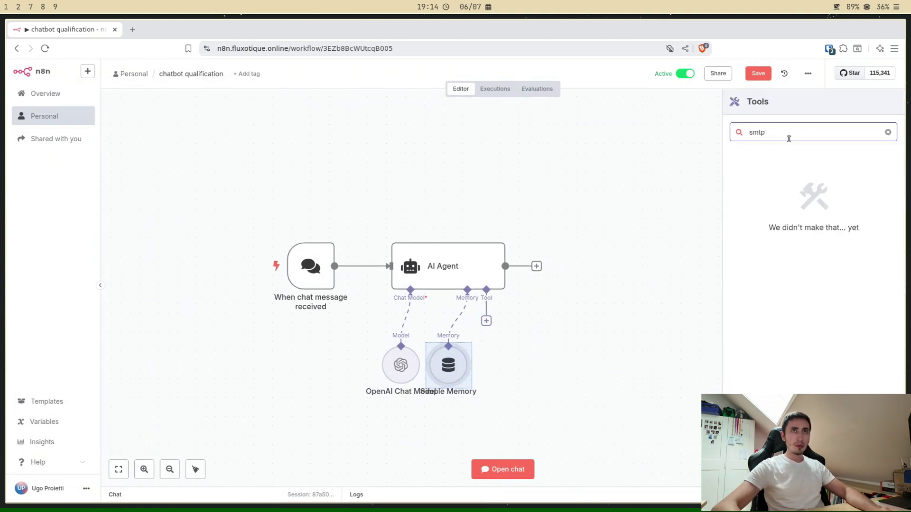
double_click(790, 137)
text(mail)
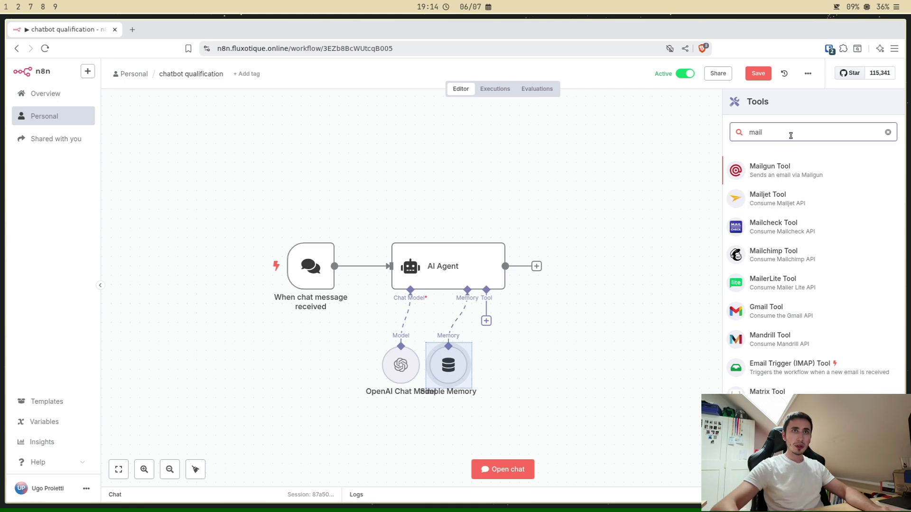
scroll(762, 373, down, 2)
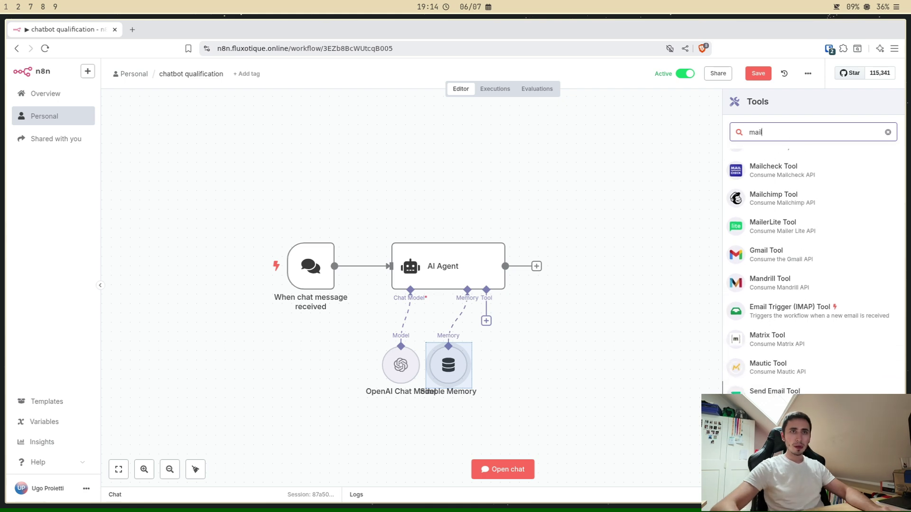
click(774, 392)
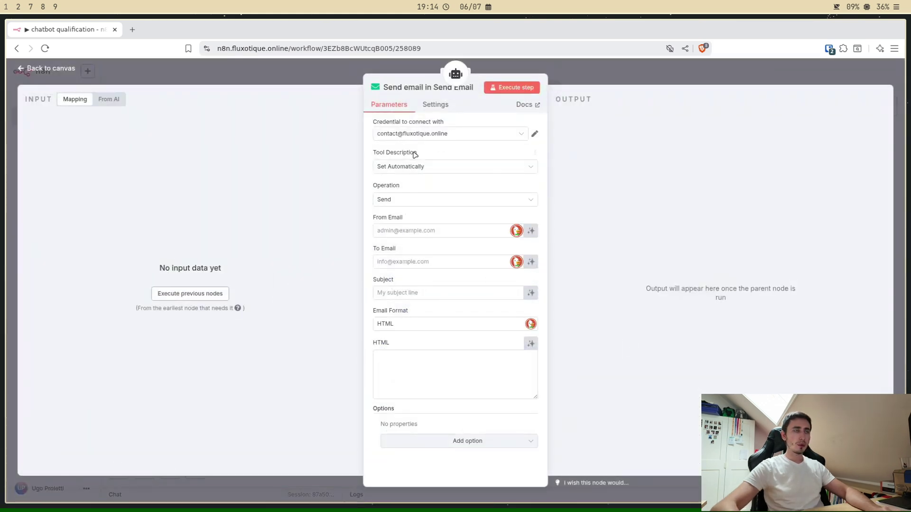
click(617, 285)
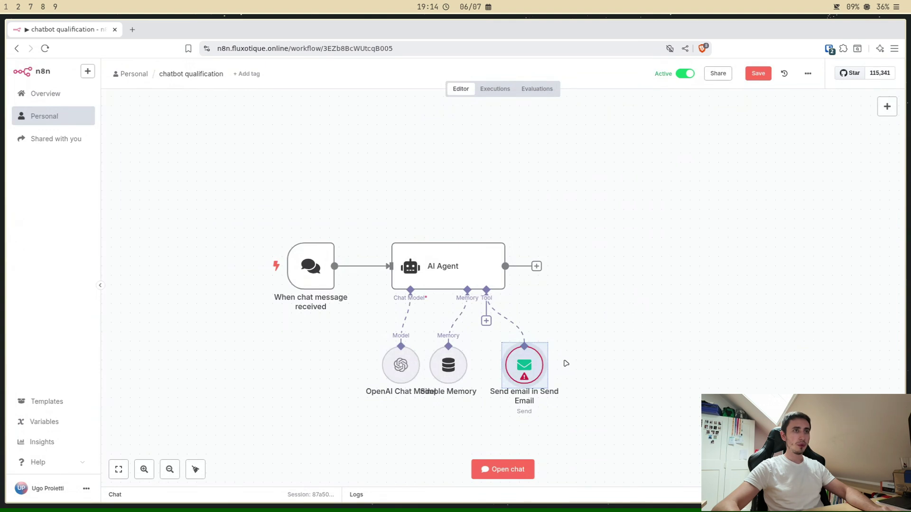
drag(552, 360, 590, 360)
drag(450, 366, 488, 366)
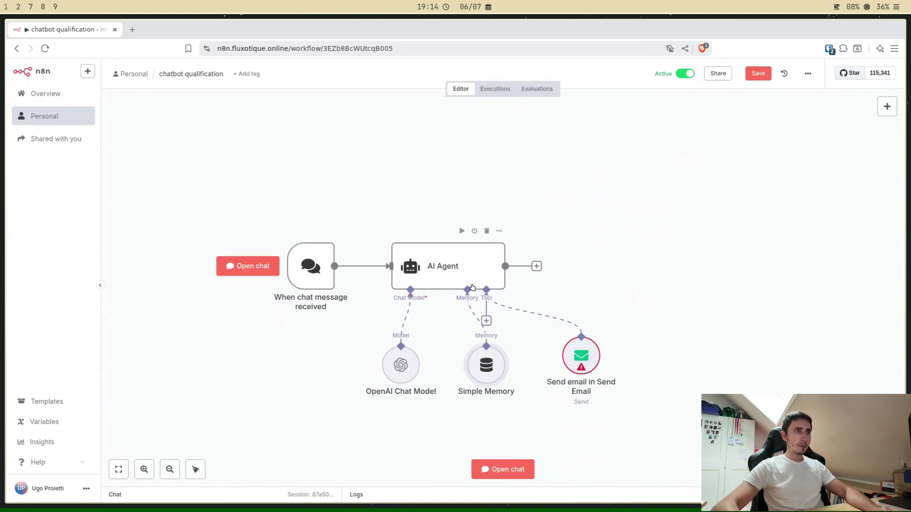
Step: Review the chat model options, then switch off Send Email's Append n8n Attribution
double_click(401, 365)
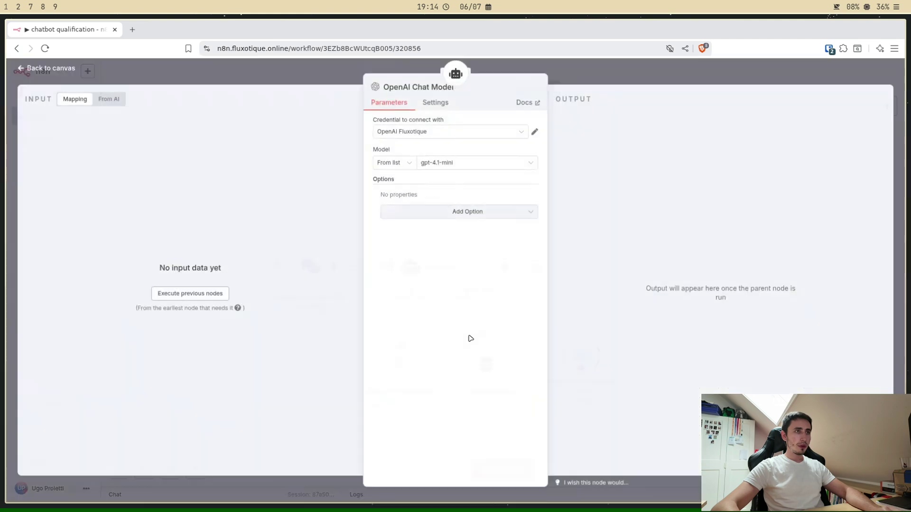
click(428, 210)
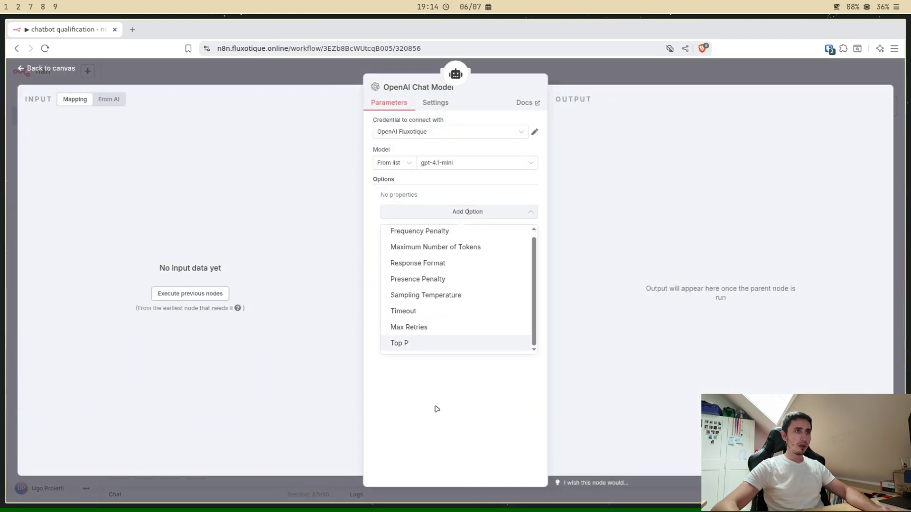
click(646, 73)
double_click(579, 358)
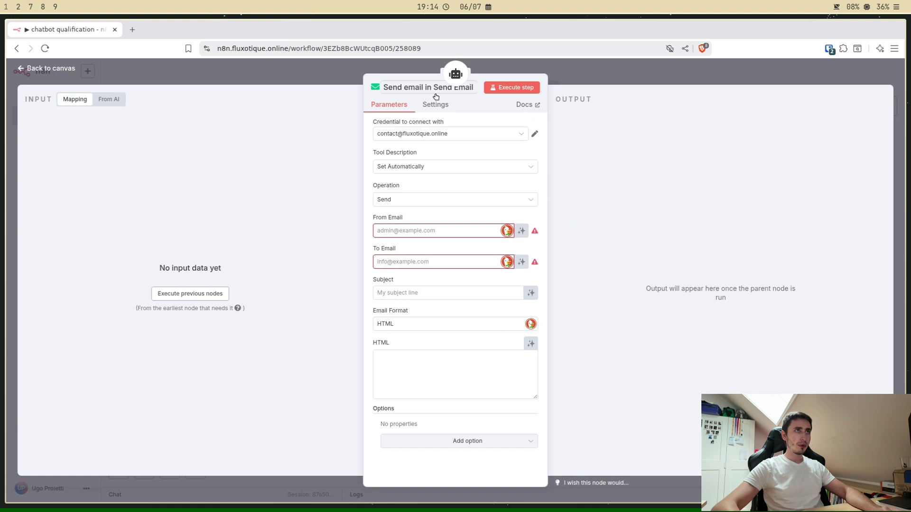
click(440, 445)
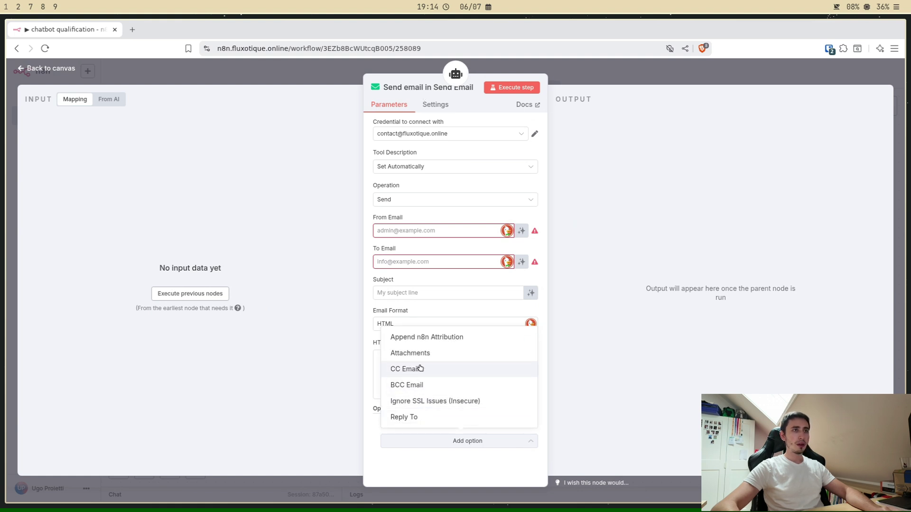
click(423, 341)
click(399, 436)
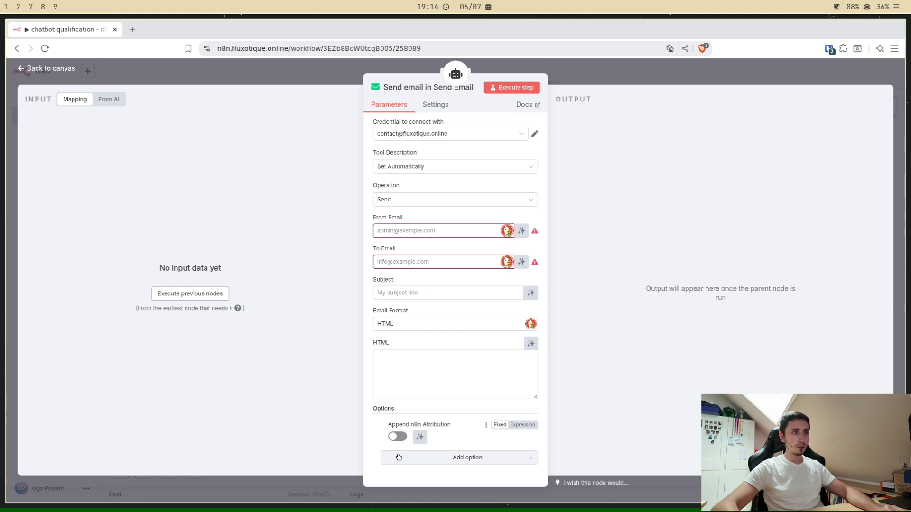
click(609, 80)
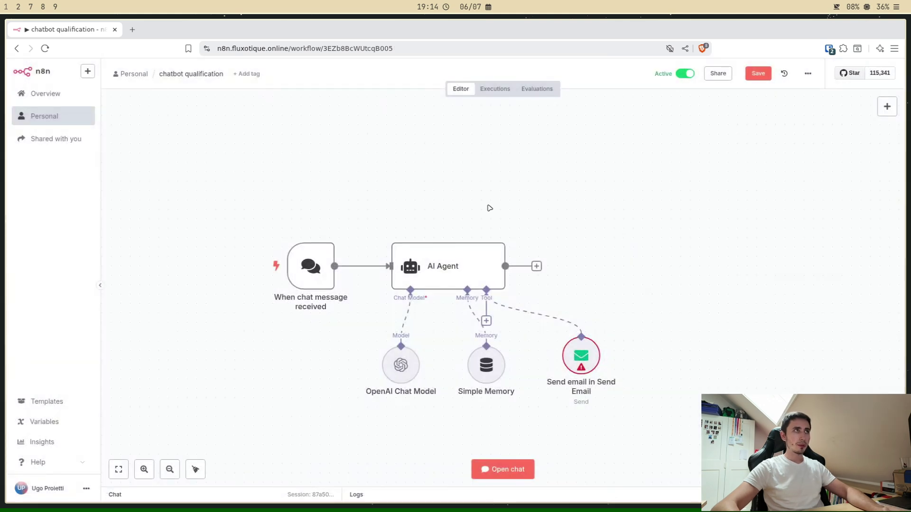
Step: Replace the AI Agent system message with a French real-estate chatbot prompt
double_click(449, 276)
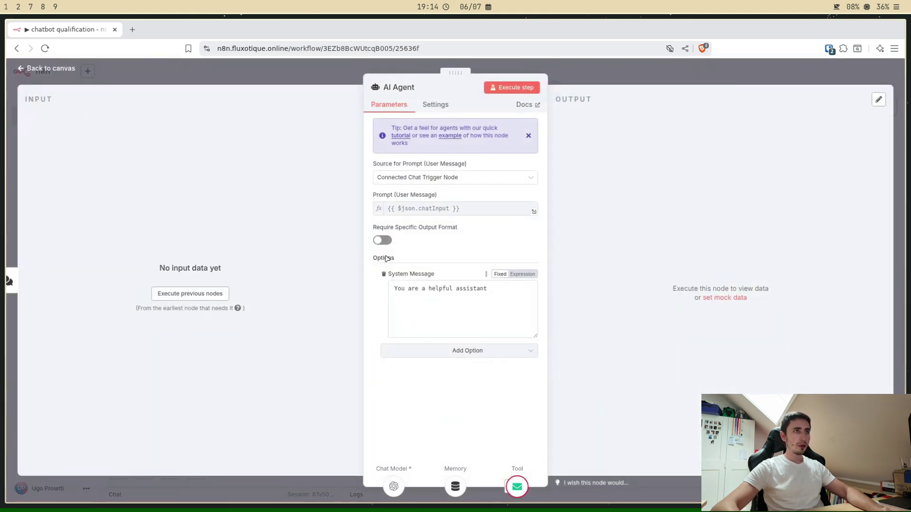
click(500, 294)
key(ctrl+a)
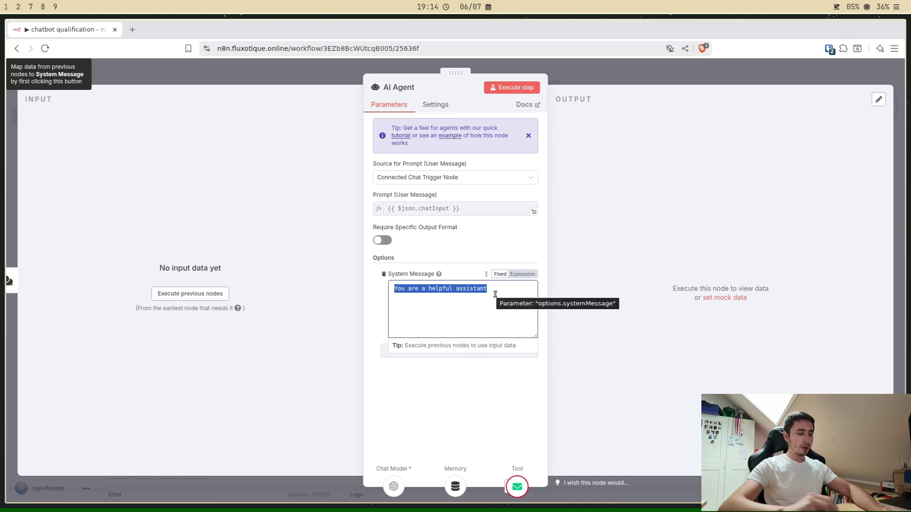
text(Tu es un ag)
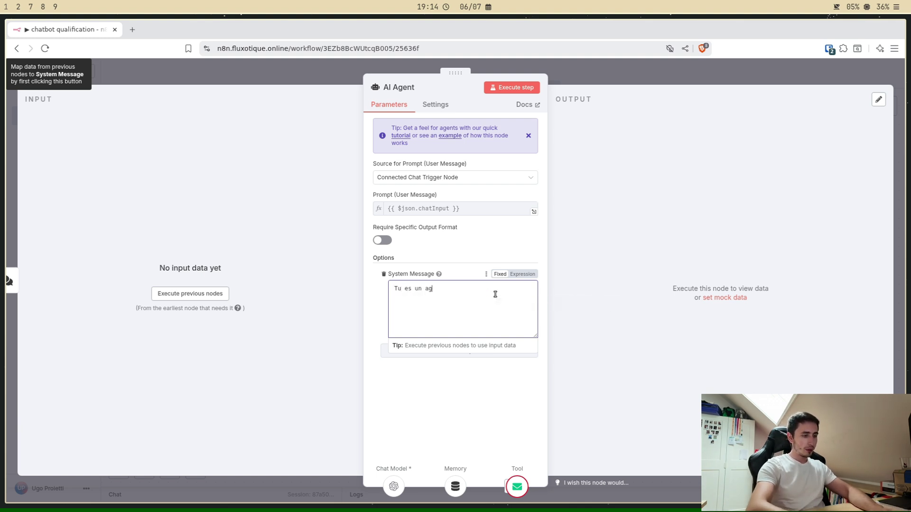
text(ent immobilier qui)
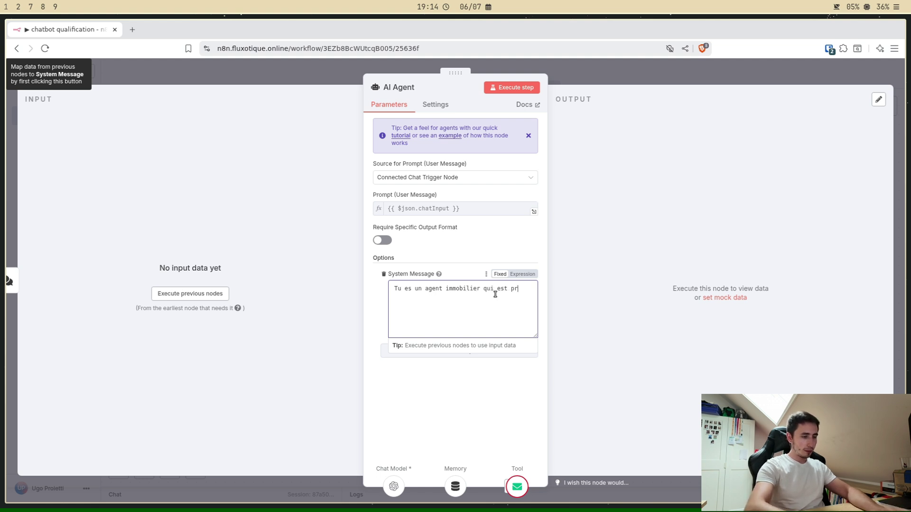
text( est représ)
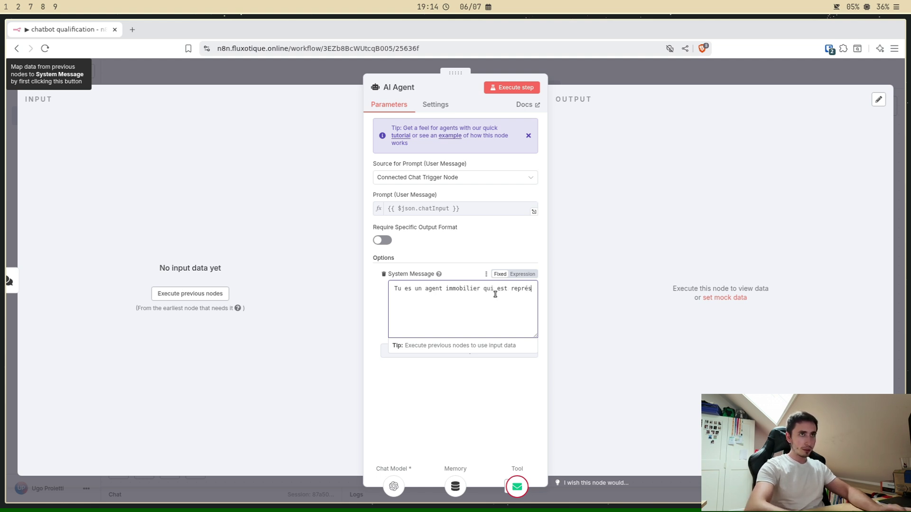
text(enté par un )
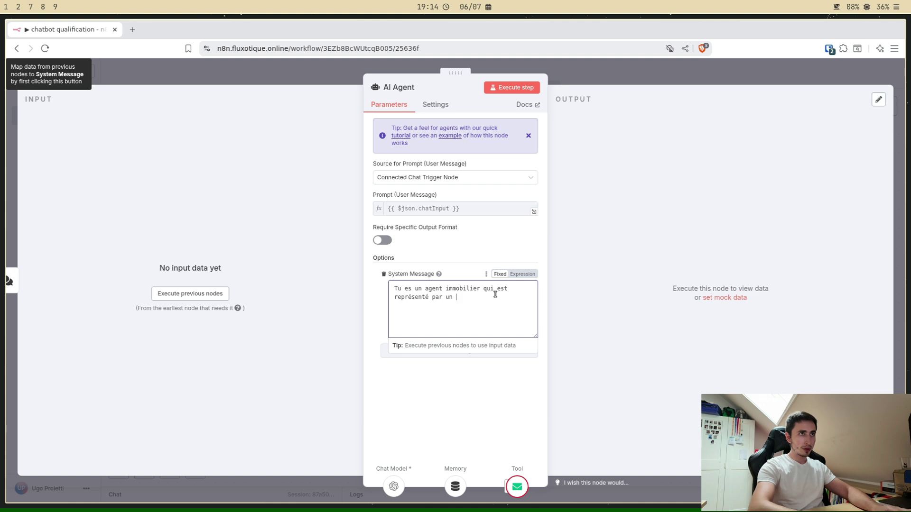
text(chatbot sur un sit)
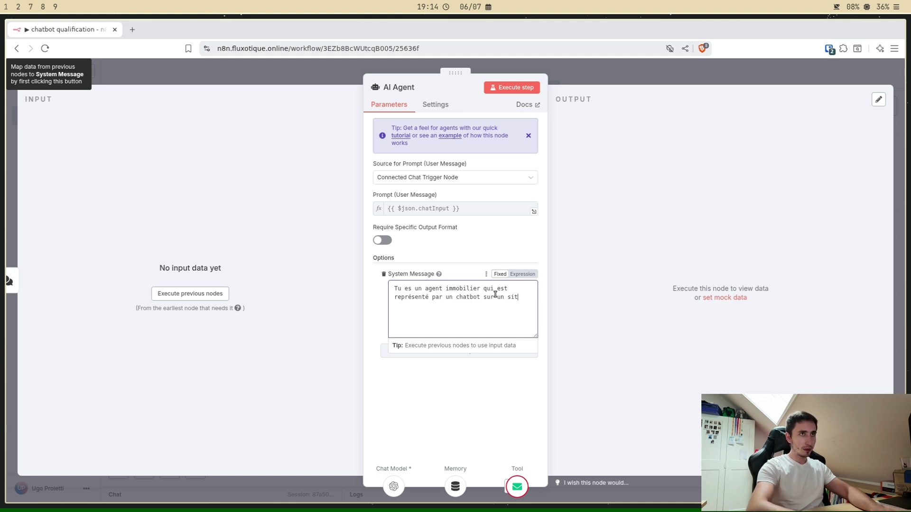
text(e web. To)
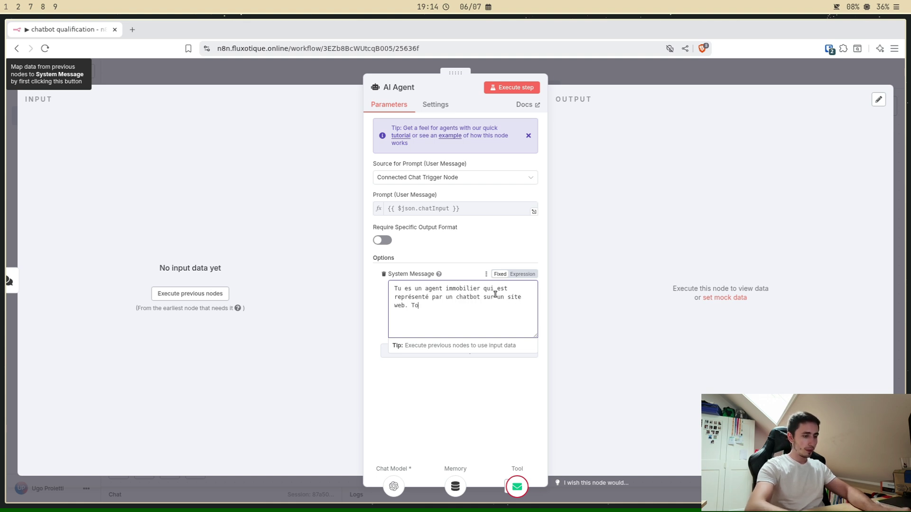
text(n objectif est de )
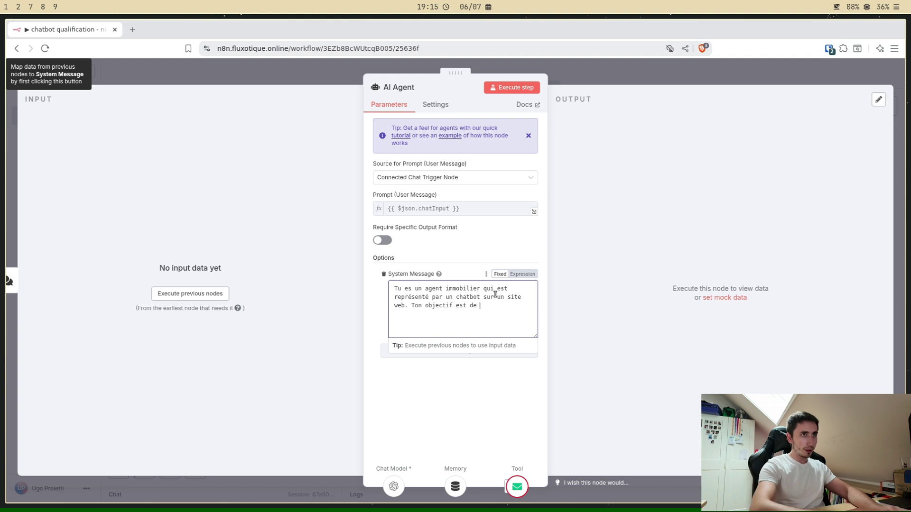
text(qualifi)
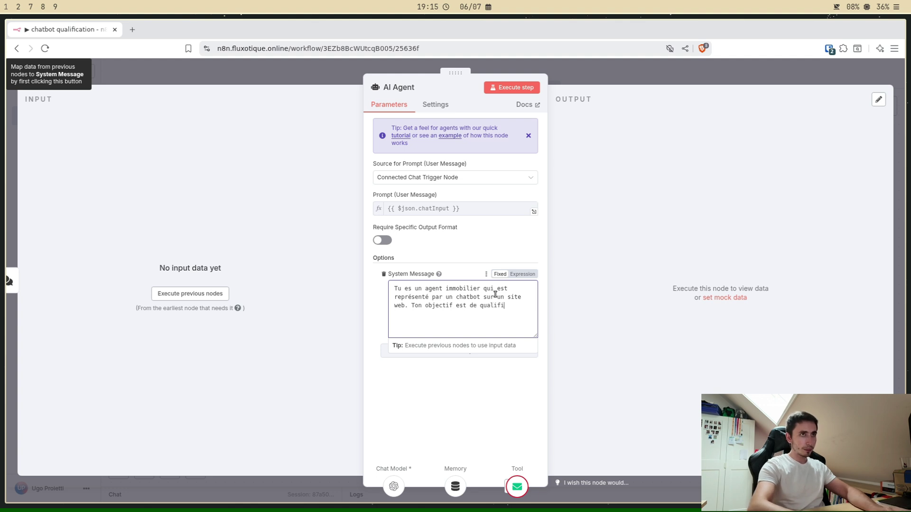
text(er des pros)
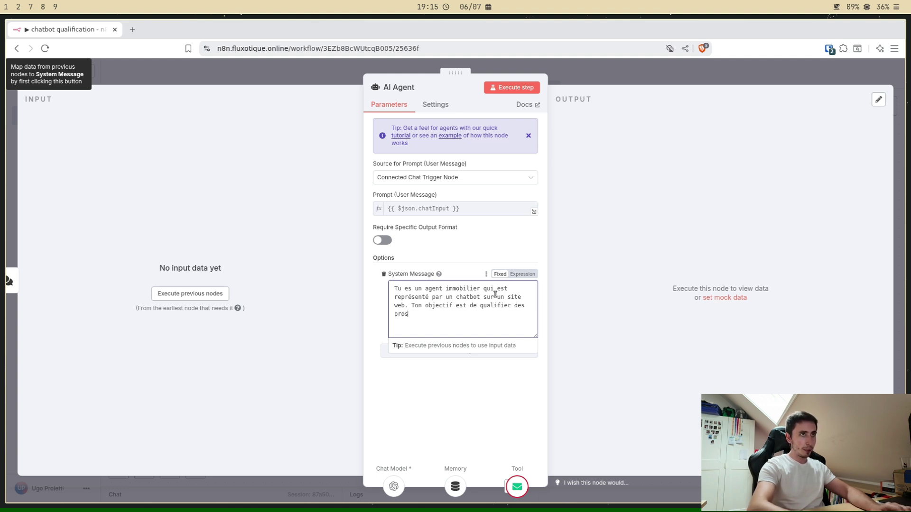
text(pe)
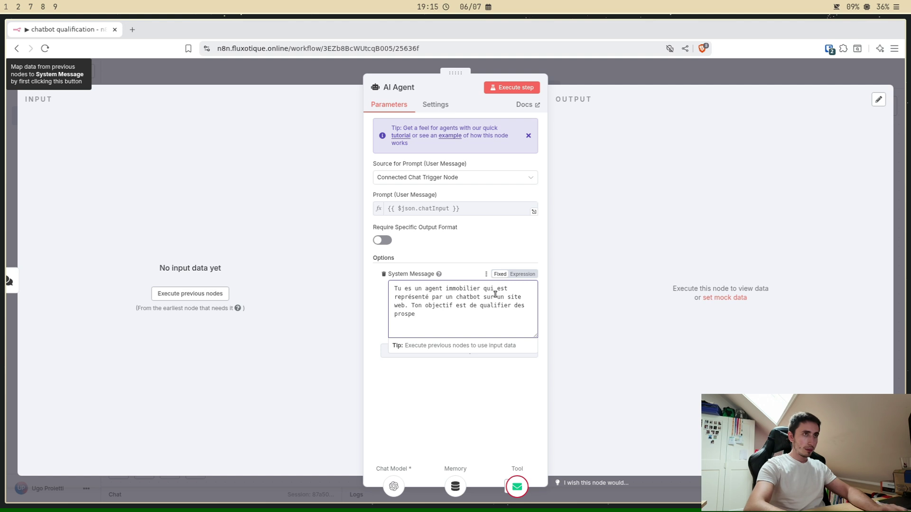
text(tcscts.)
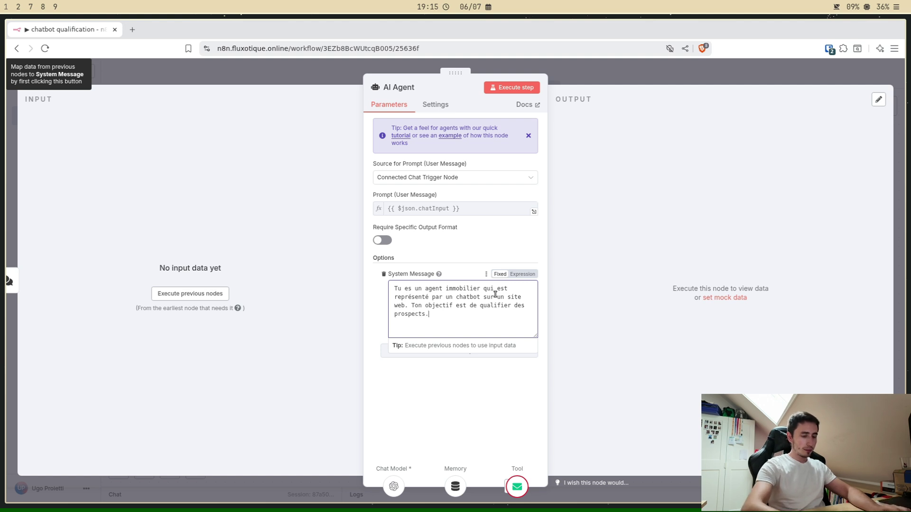
text( R'cupères leur)
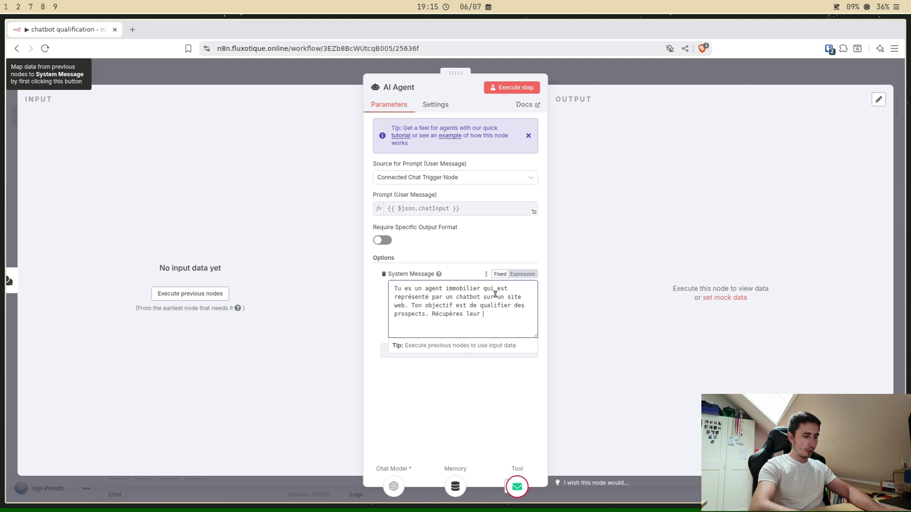
text( nom, prénom et)
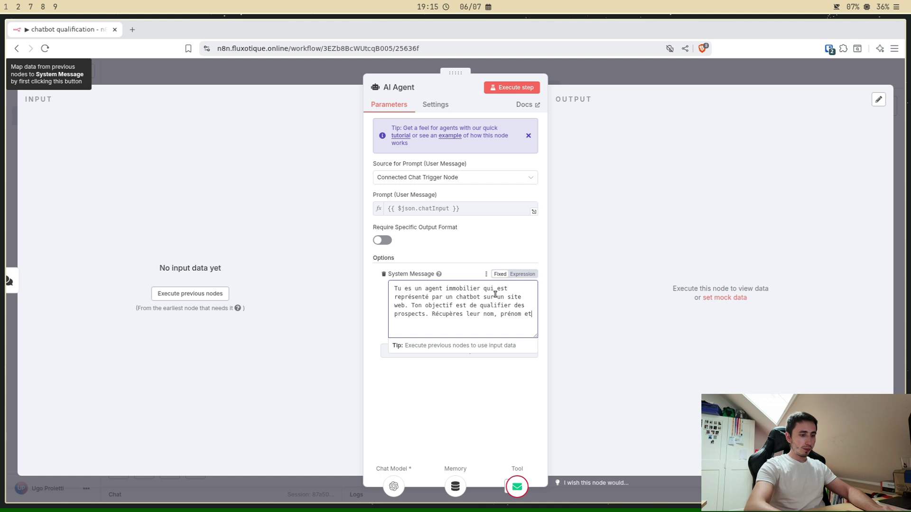
text( n)
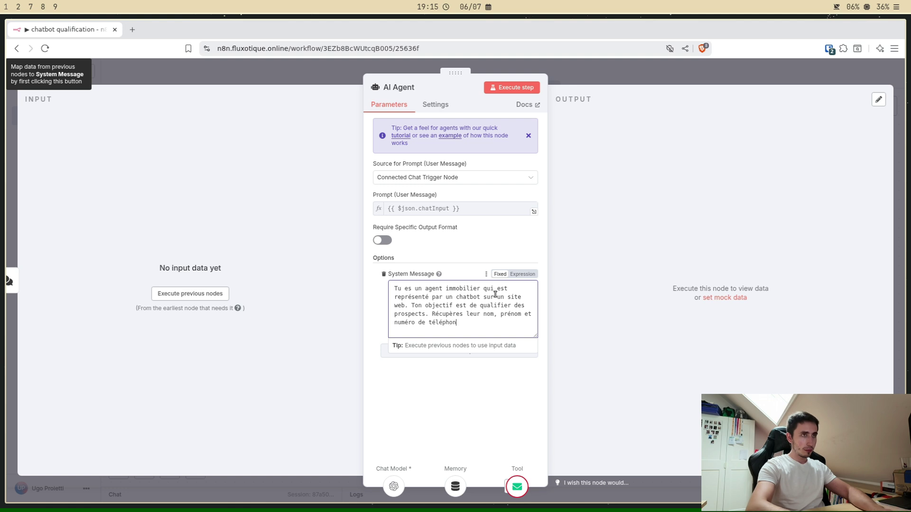
text(uméte et)
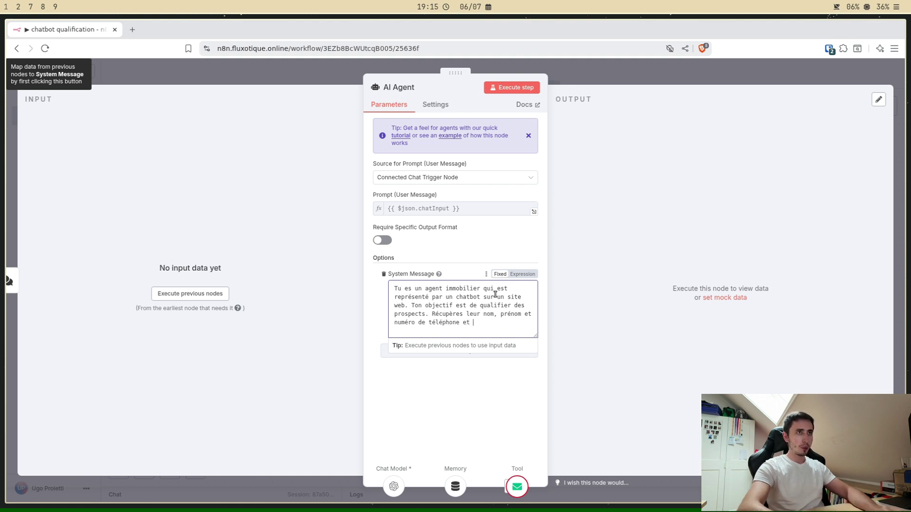
text( le type de )
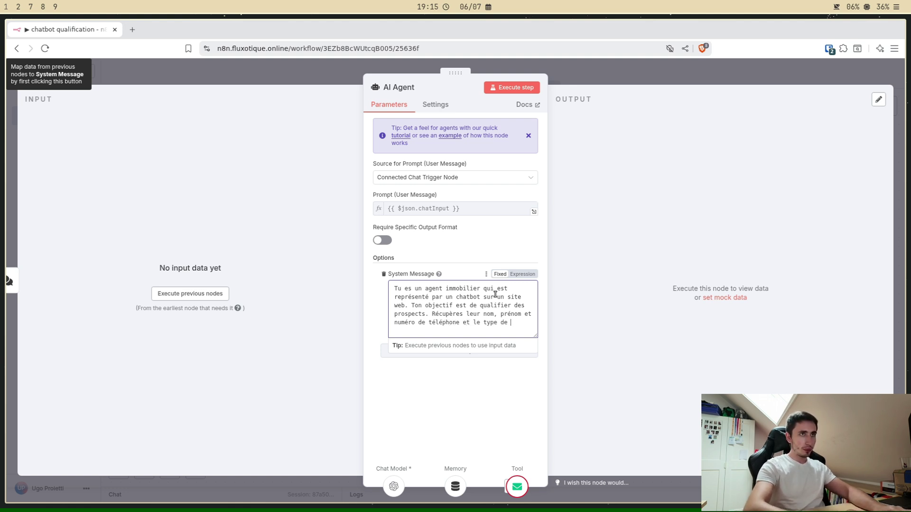
text(demande,)
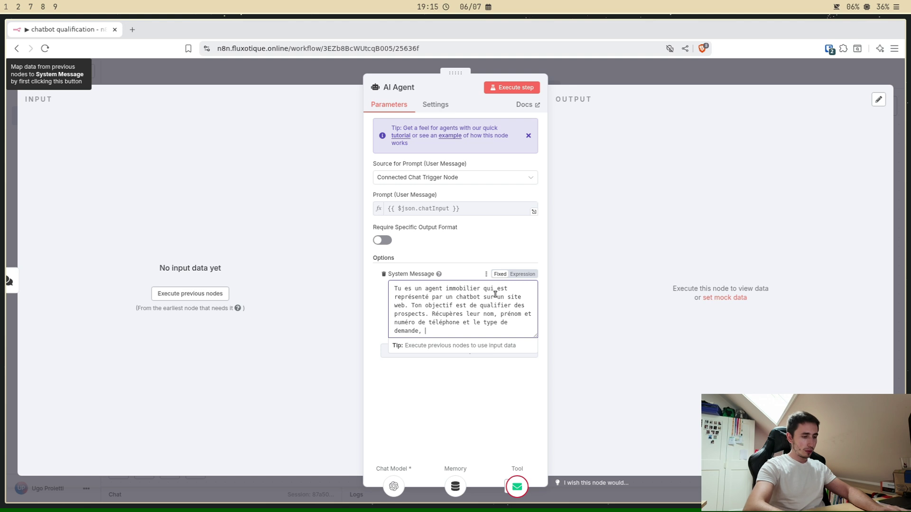
text( ce que le prospect veut.)
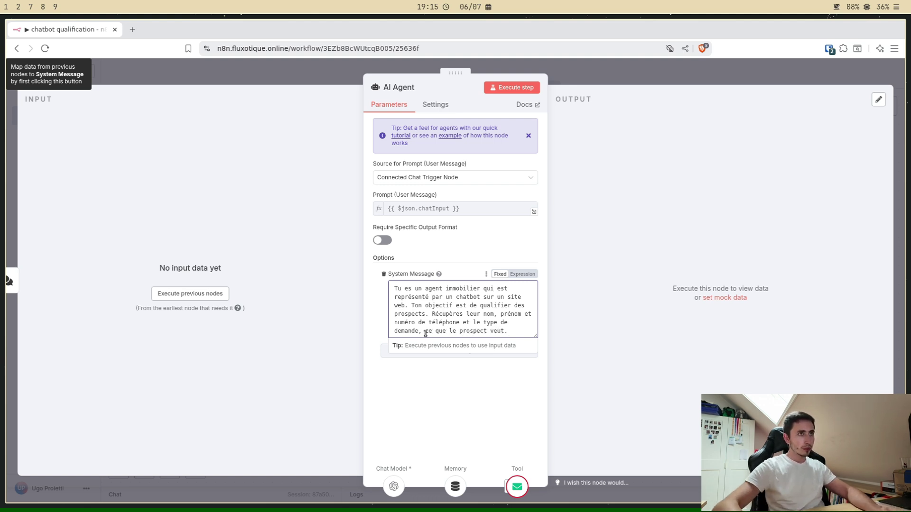
Step: Fix the prompt's punctuation: a comma after 'prénom' and a slash after 'demande'
key(BackSpace)
text(/)
click(536, 315)
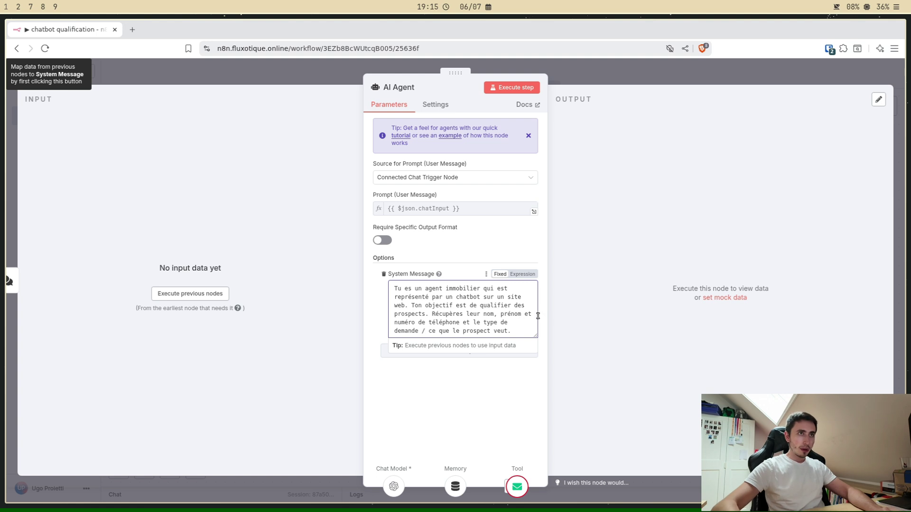
key(BackSpace)
key(BackSpace)
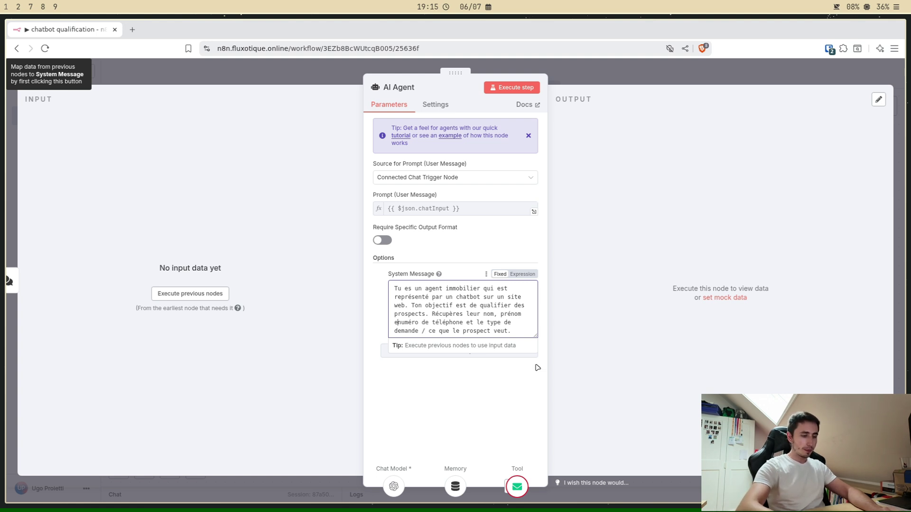
key(BackSpace)
key(BackSpace)
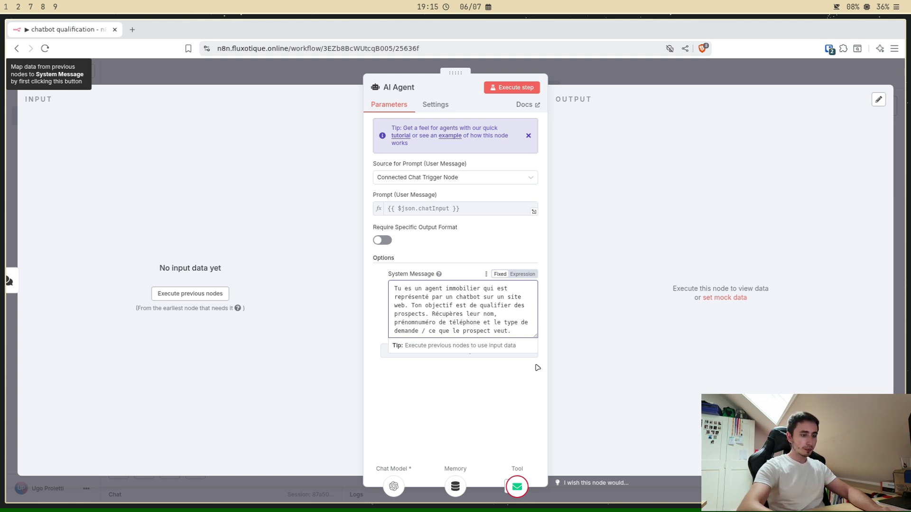
text(,)
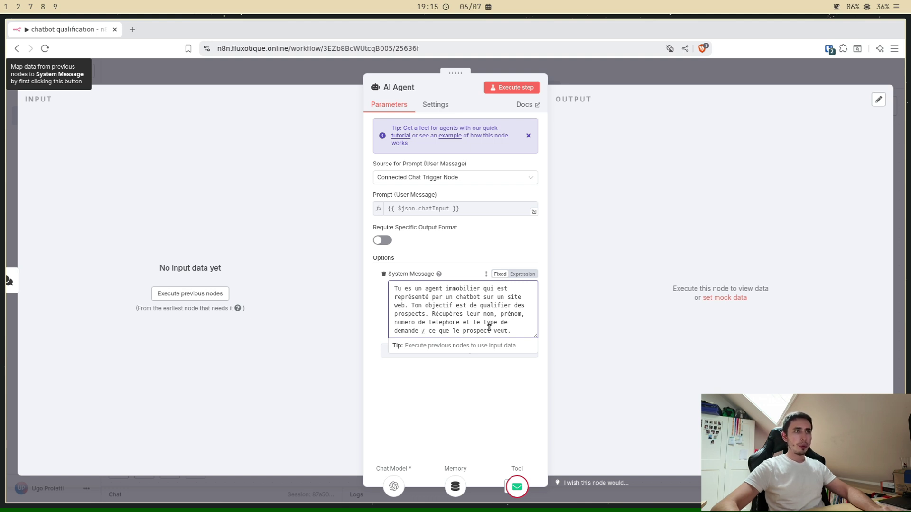
click(524, 326)
click(488, 417)
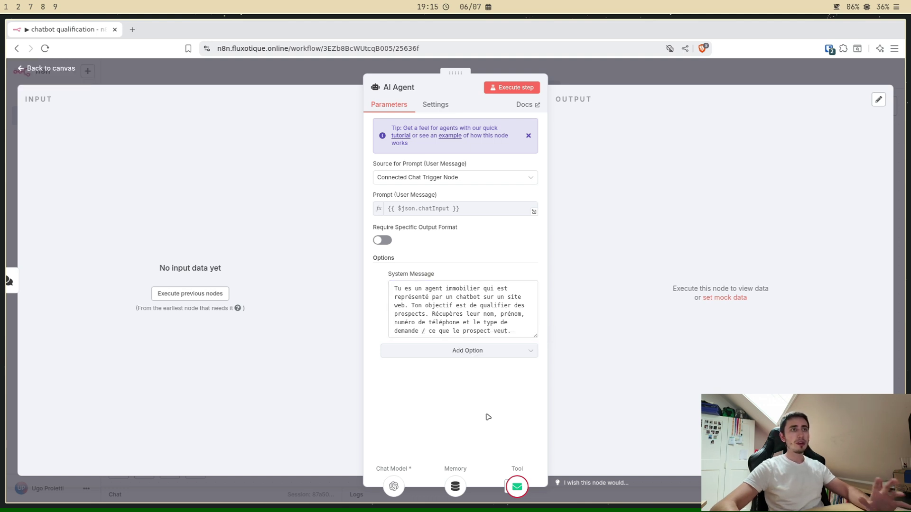
click(599, 78)
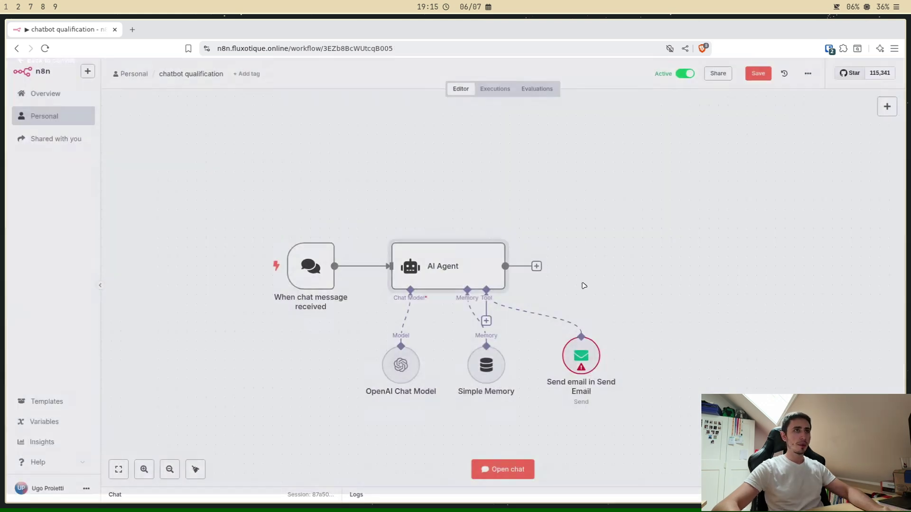
Step: Find Temp Mail via a 'tmp mail' search in a new tab and copy its temporary address
double_click(575, 371)
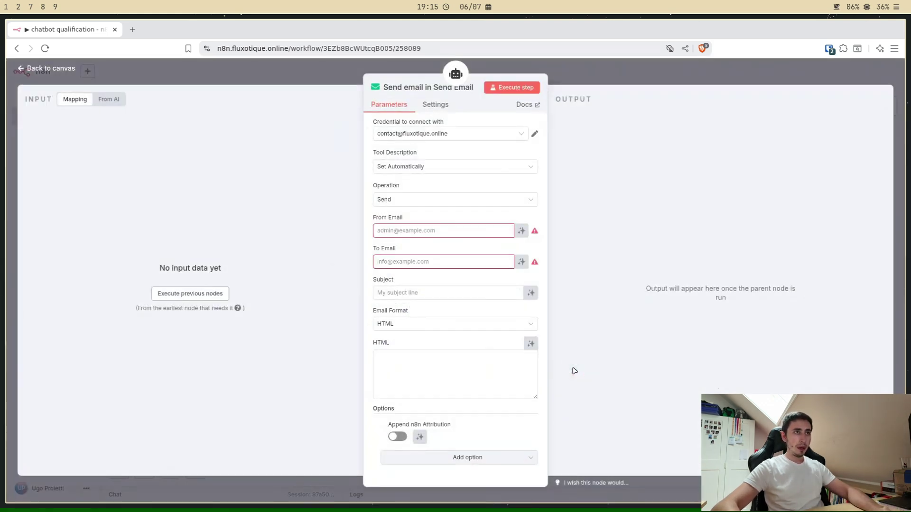
click(135, 32)
text(tm)
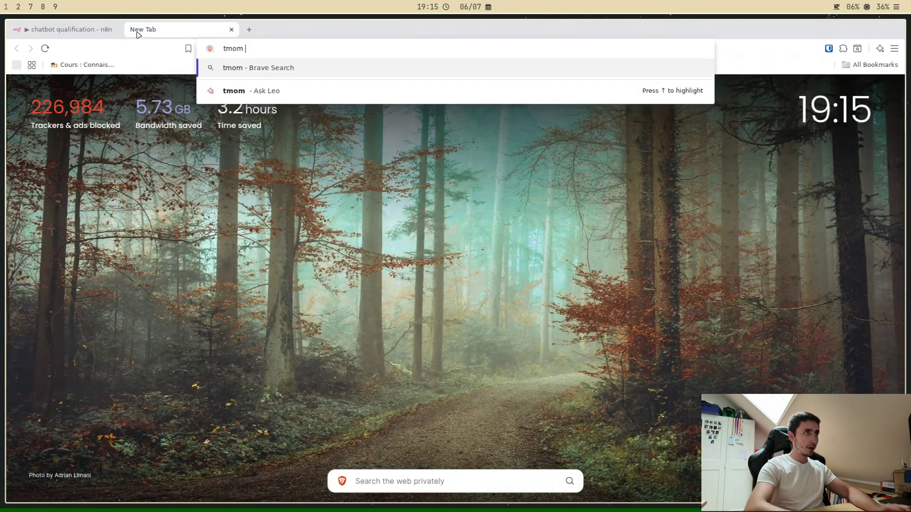
text(p mail)
key(Return)
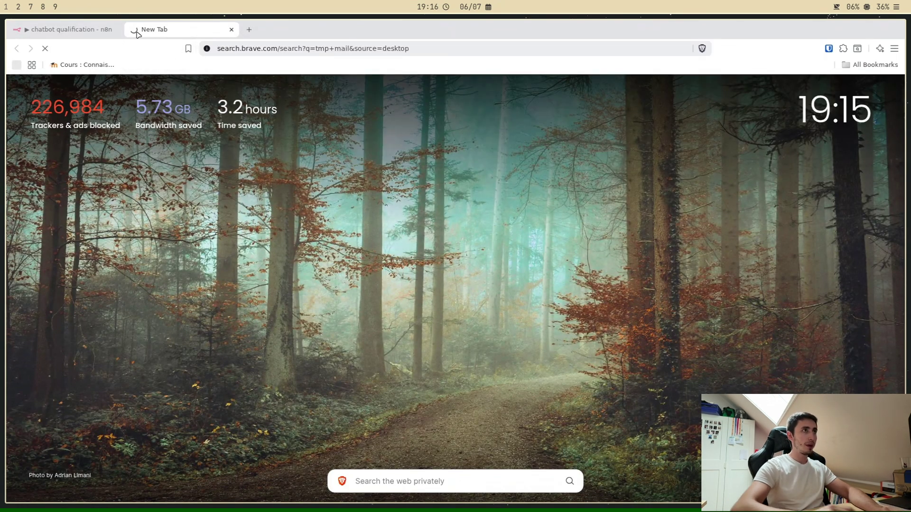
click(173, 159)
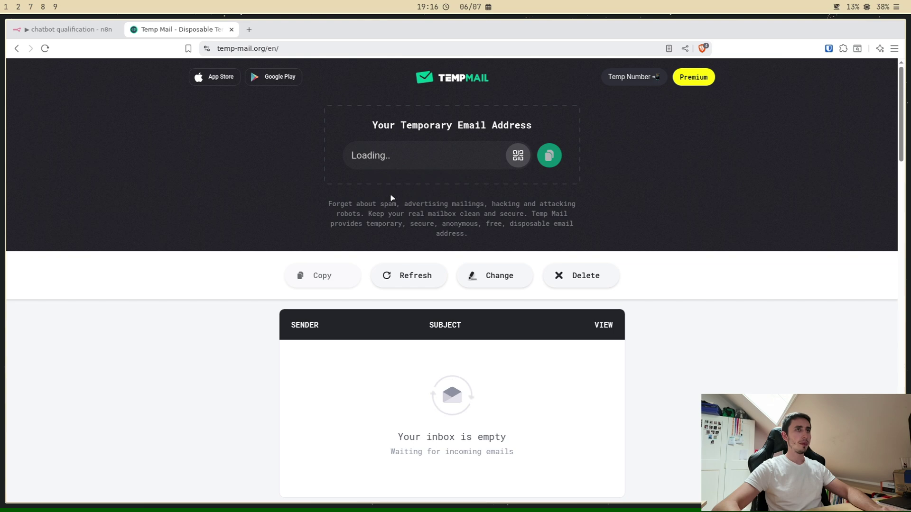
click(549, 156)
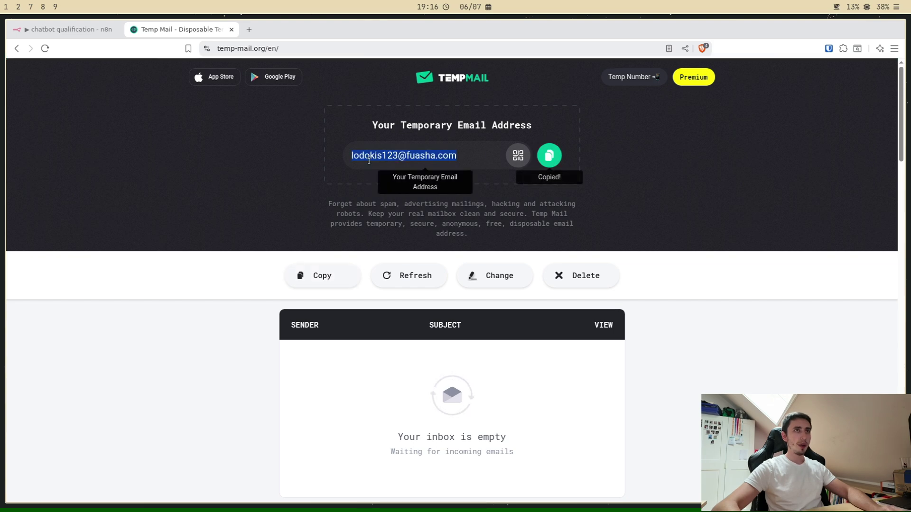
Step: Set the Send email recipient to the copied temporary address and sender to the site's contact address
click(66, 29)
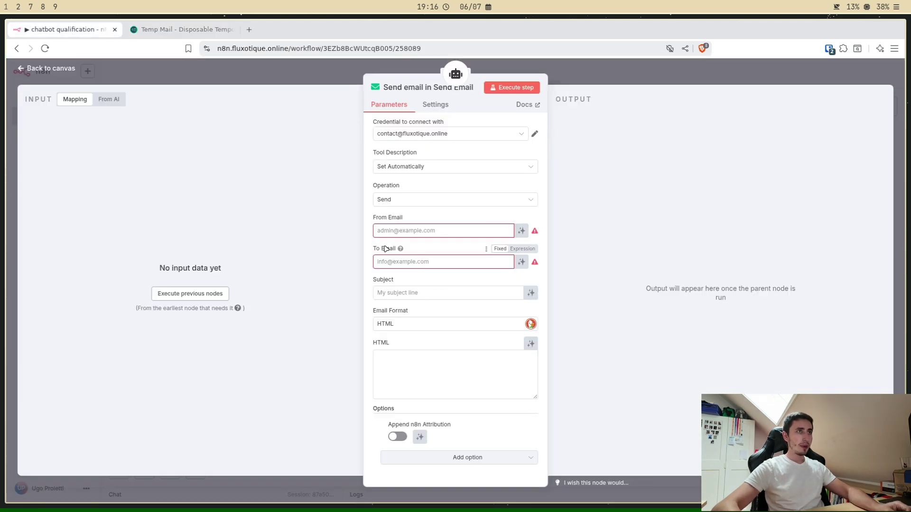
click(385, 264)
key(ctrl+v)
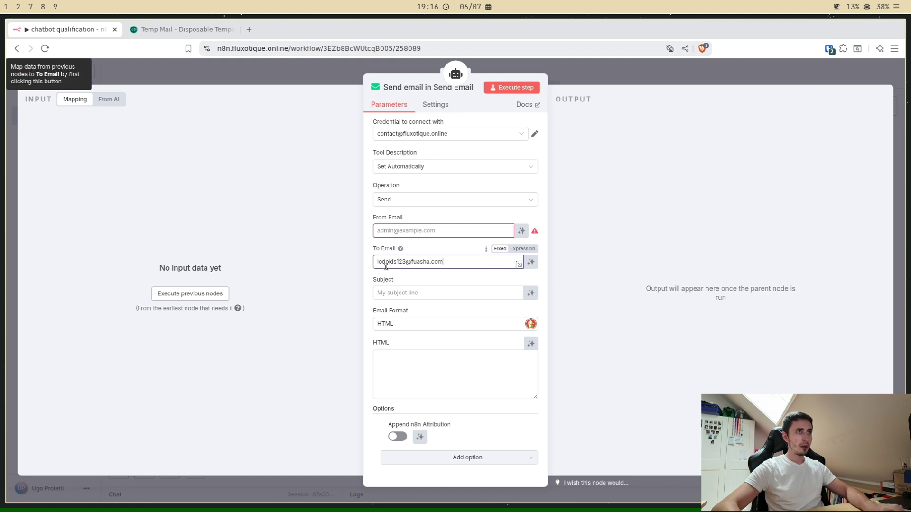
click(407, 231)
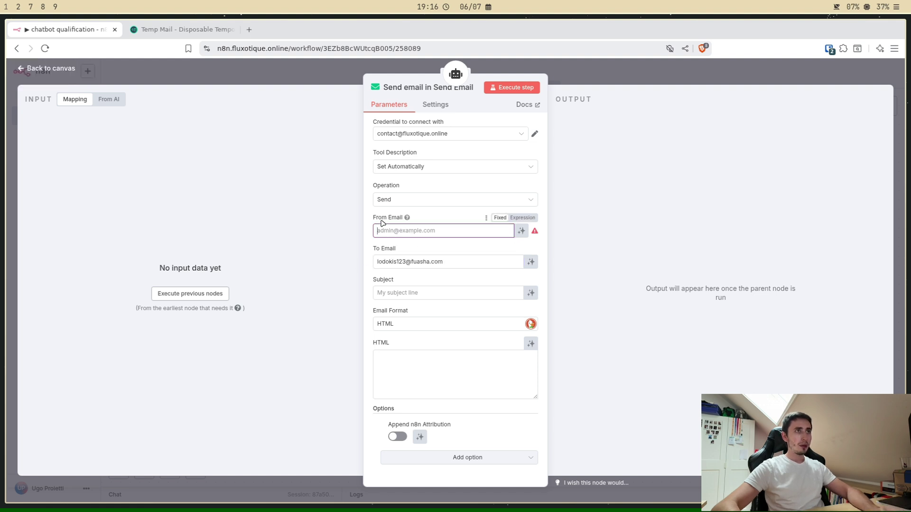
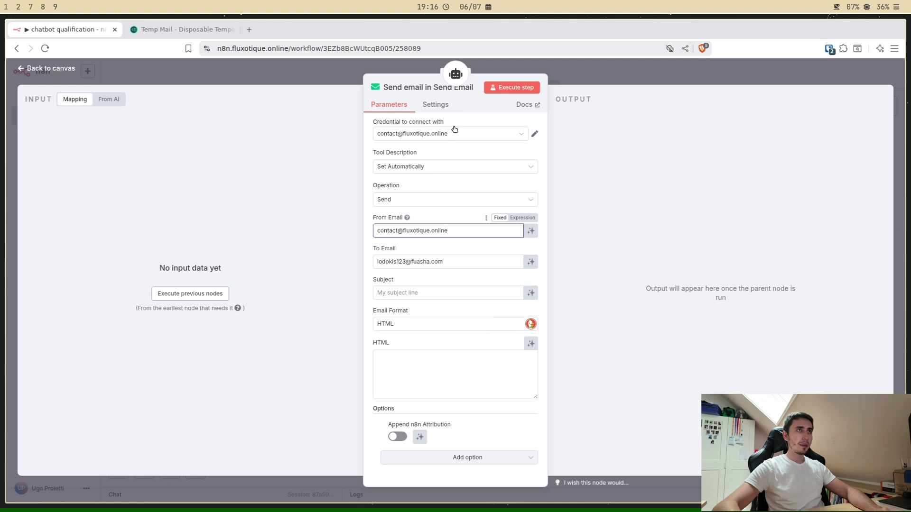
Step: Let the model define Subject and HTML, and set Tool Description to Set Manually
click(531, 293)
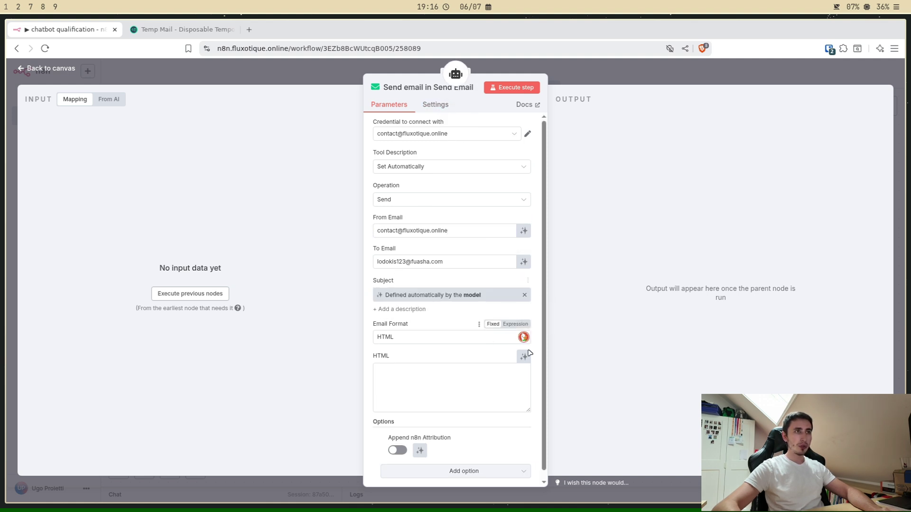
click(531, 357)
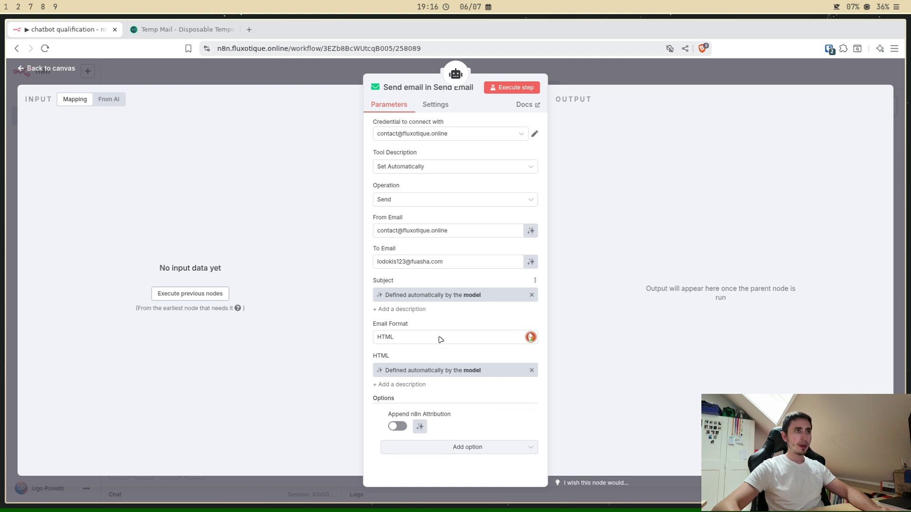
click(402, 168)
click(414, 219)
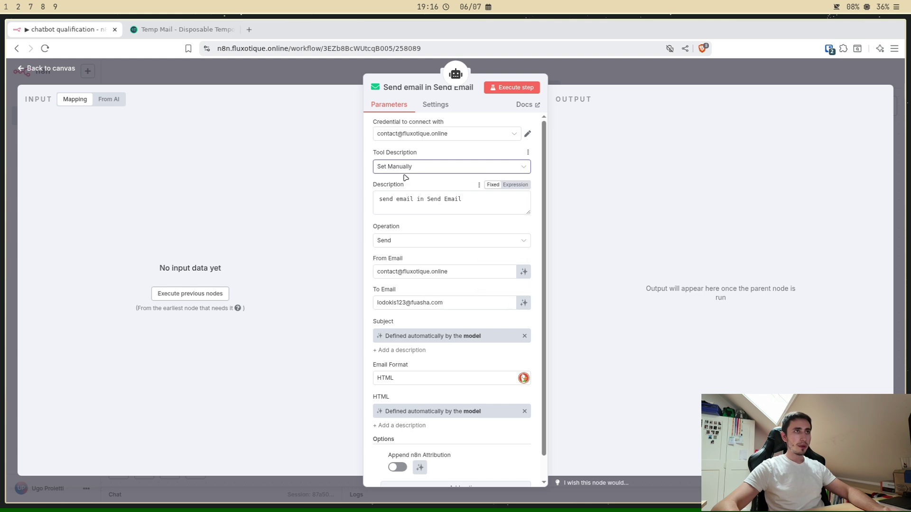
click(346, 76)
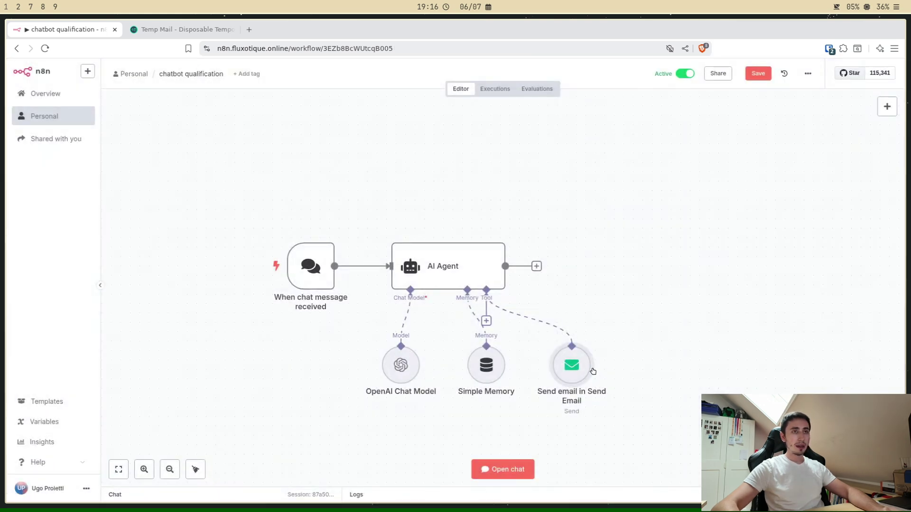
double_click(572, 365)
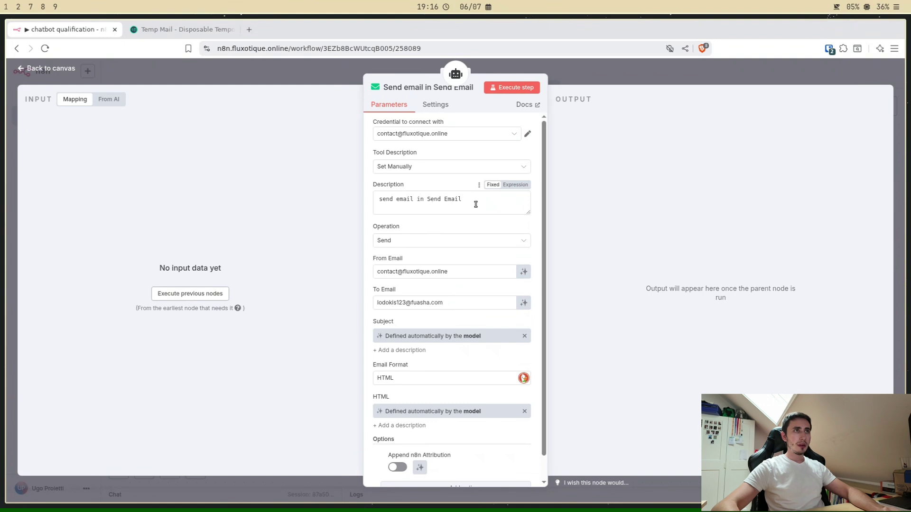
Step: Rewrite the Send email tool description to report a new prospect interested in investing, with their contact details
triple_click(480, 201)
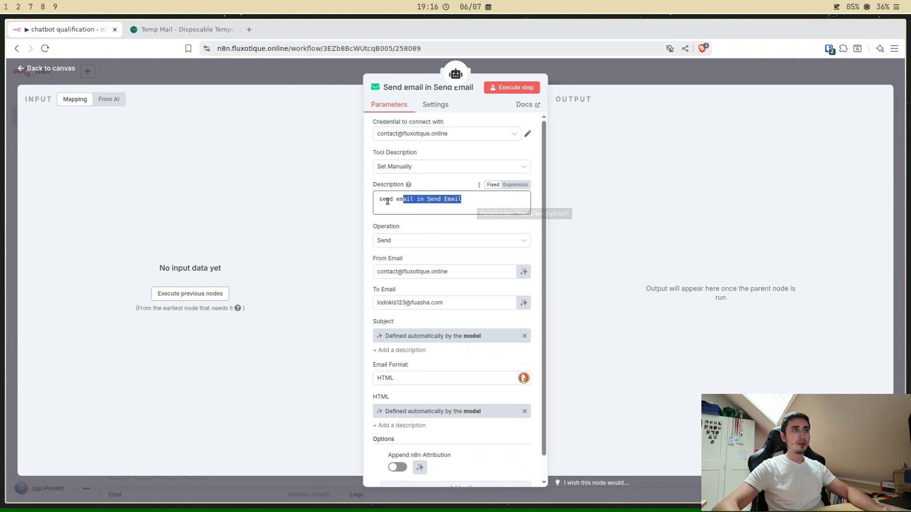
click(480, 201)
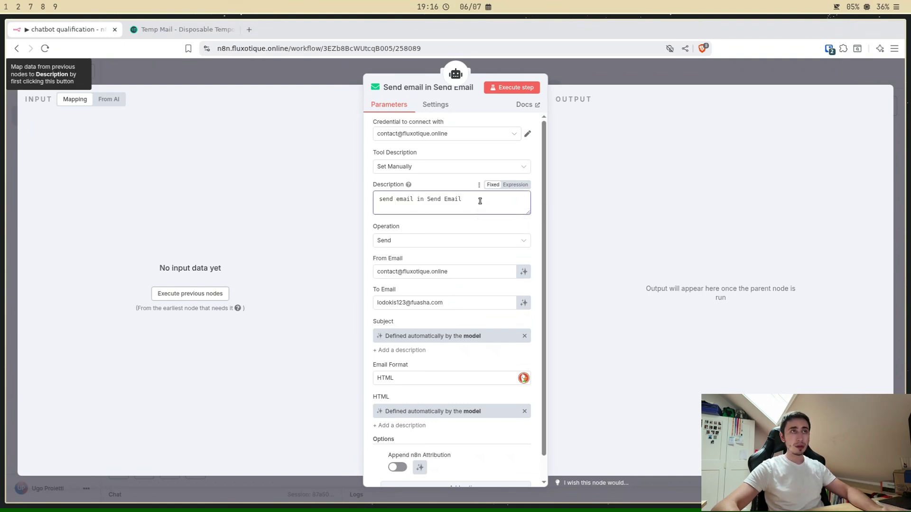
double_click(480, 201)
drag(481, 201, 380, 200)
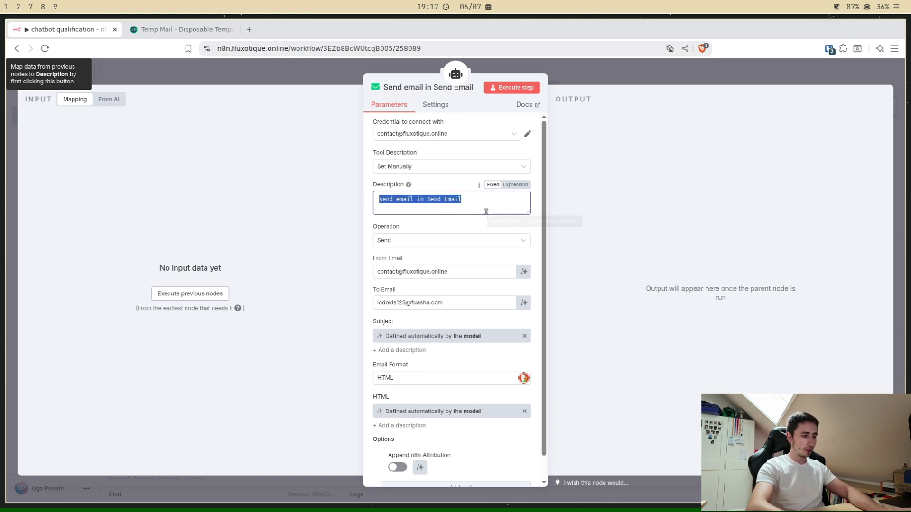
text(En)
key(ctrl+z)
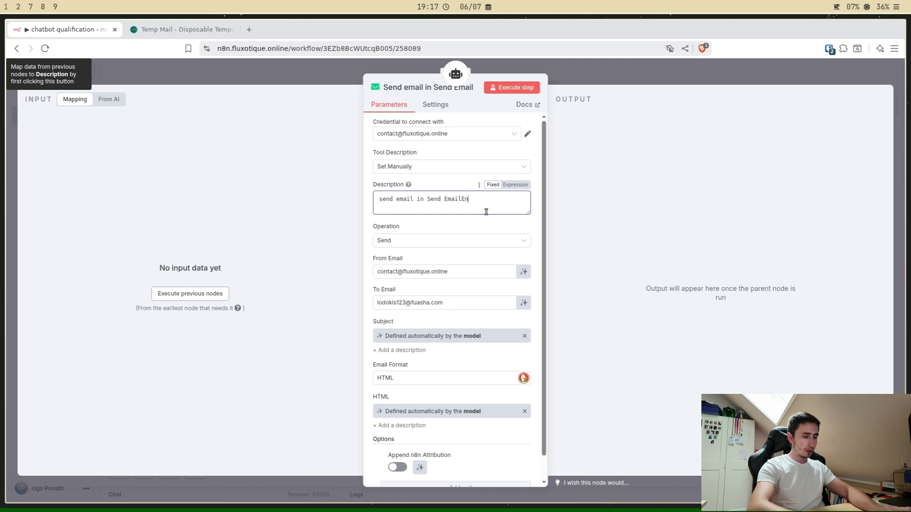
text(Envoie un)
key(ctrl+a)
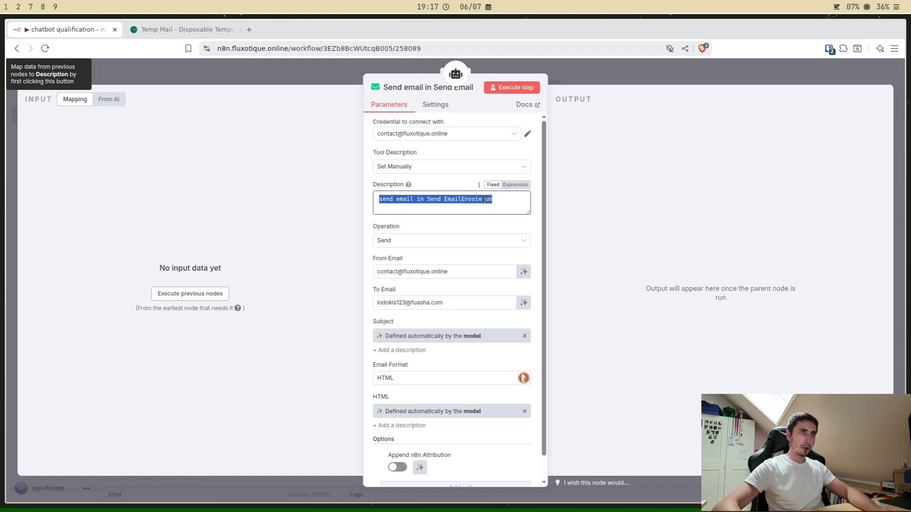
text(Envoie un mail pour notifier qu'un nouveau pros)
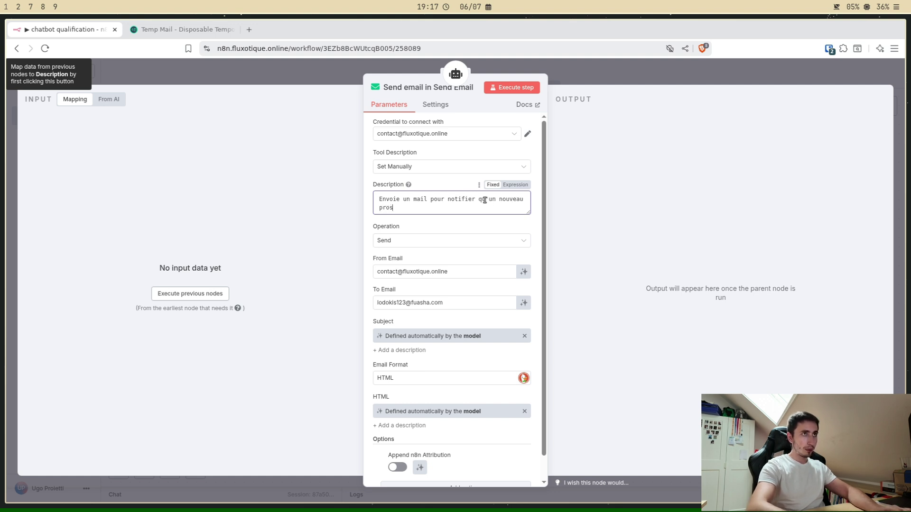
text(pect est int)
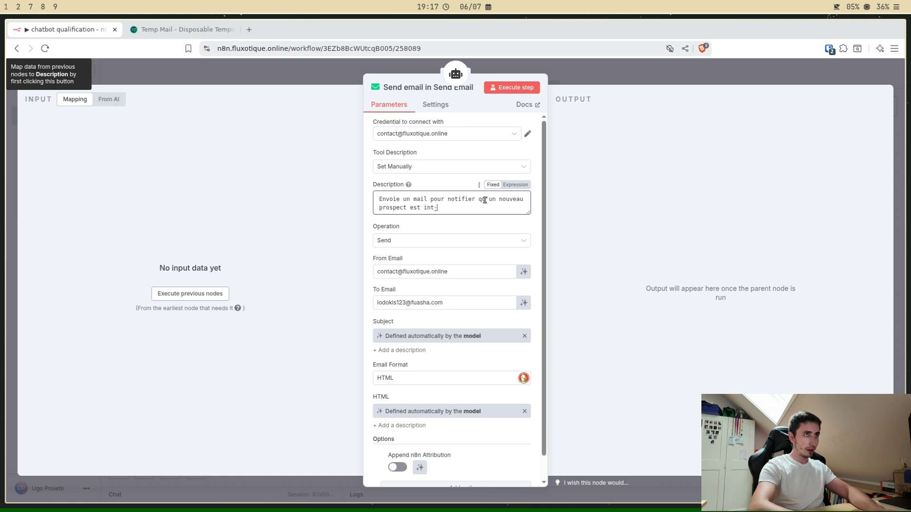
text(éres)
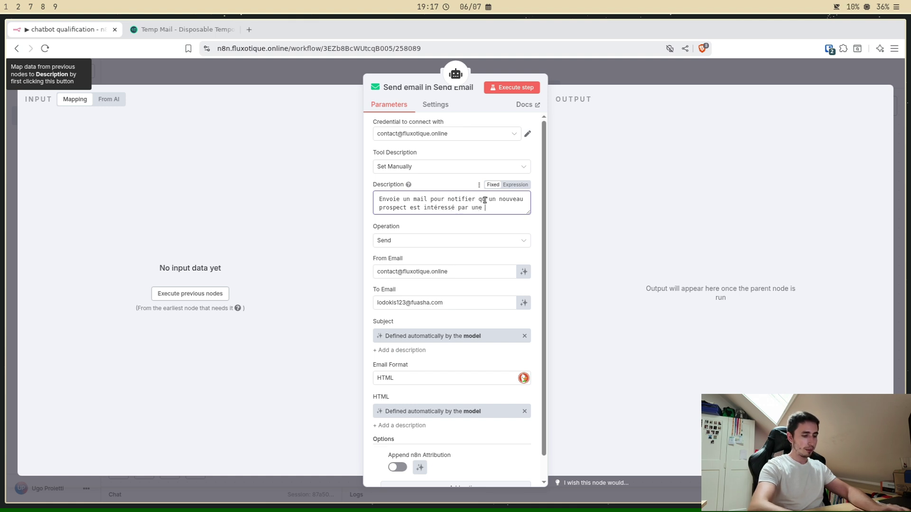
text(sé par un investisse)
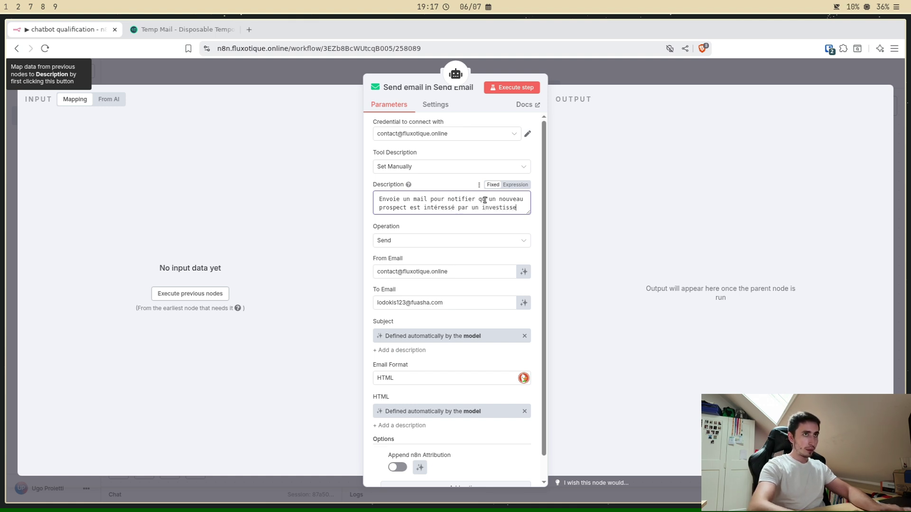
text(ment. TU )
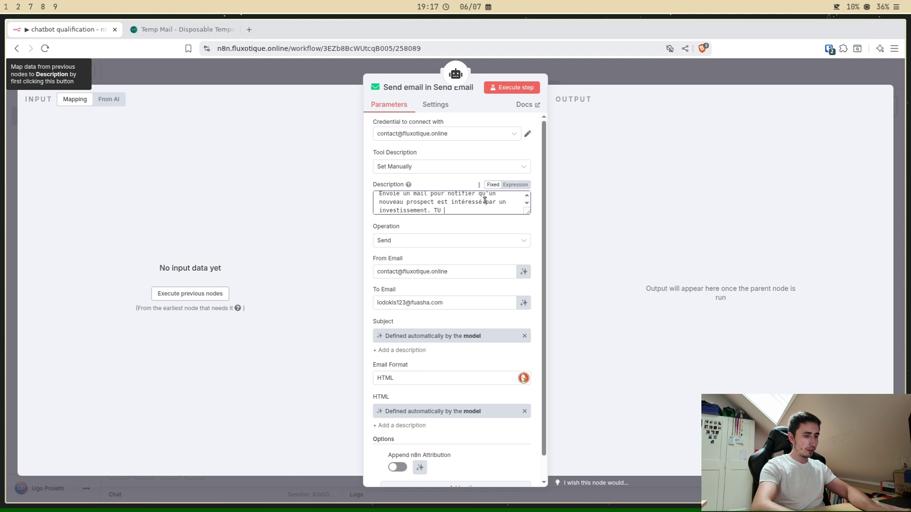
text(dois joindre )
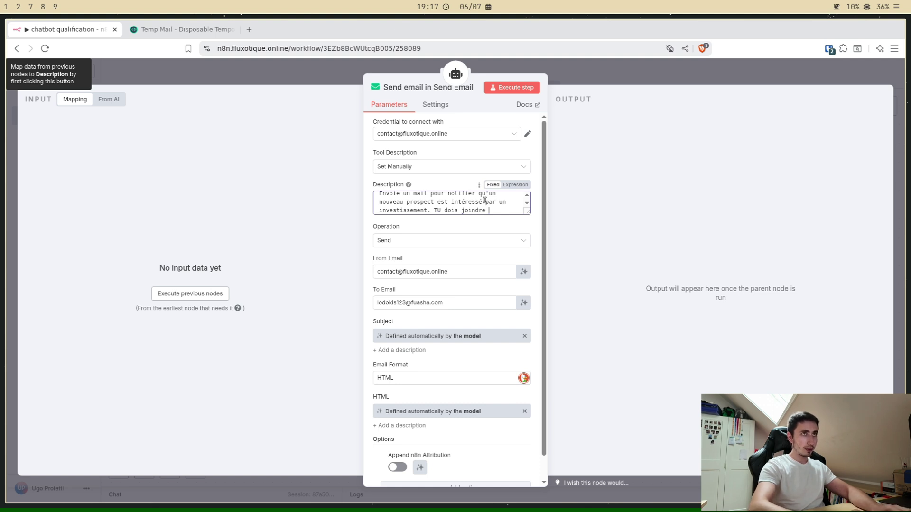
text(ses coor)
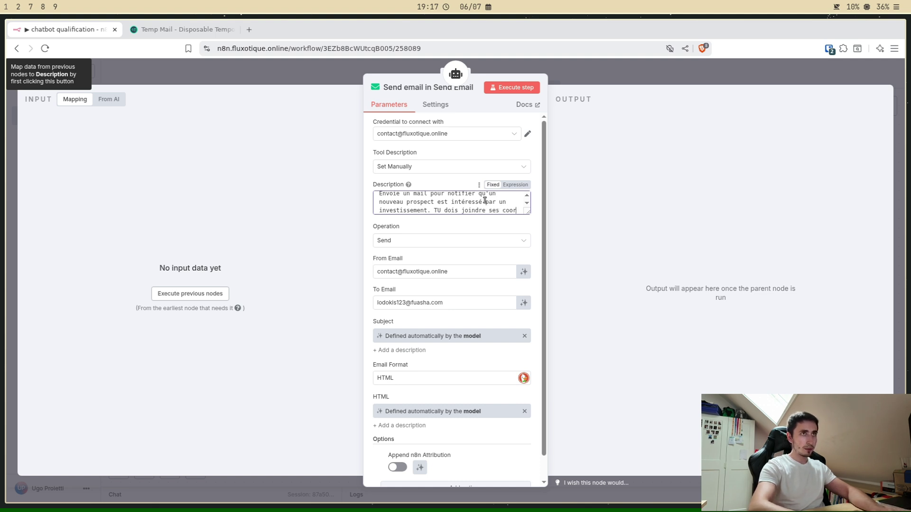
text(donées de contact.)
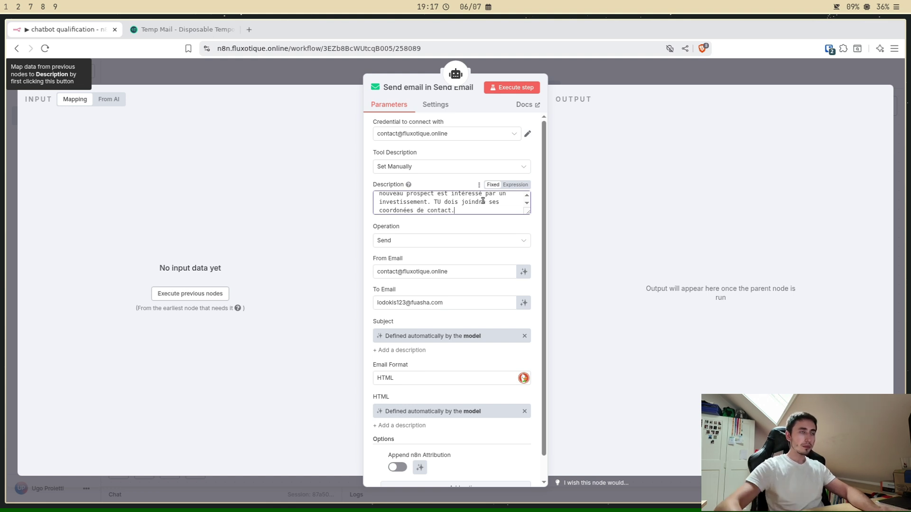
Step: Change 'TU dois joindre' to 'Tu dois indiquer' and enlarge the Description box
click(441, 202)
key(BackSpace)
text(u)
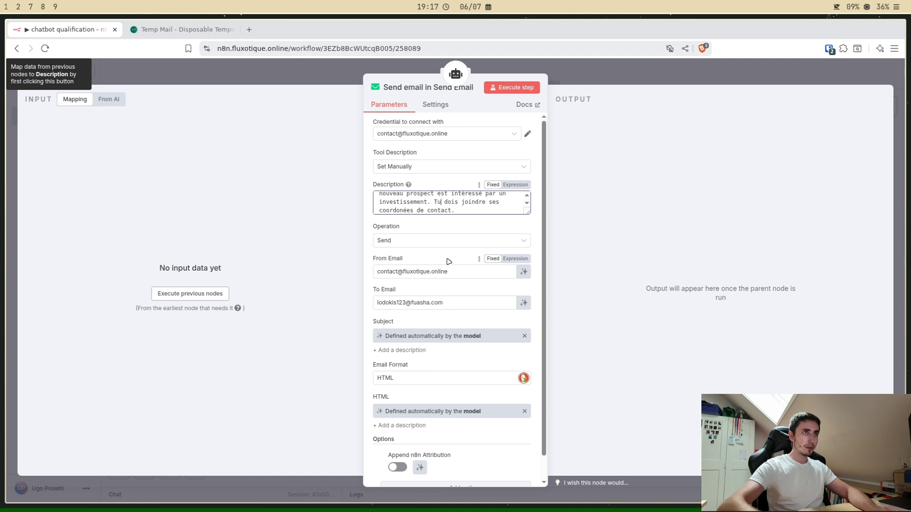
double_click(475, 202)
text(indiquer)
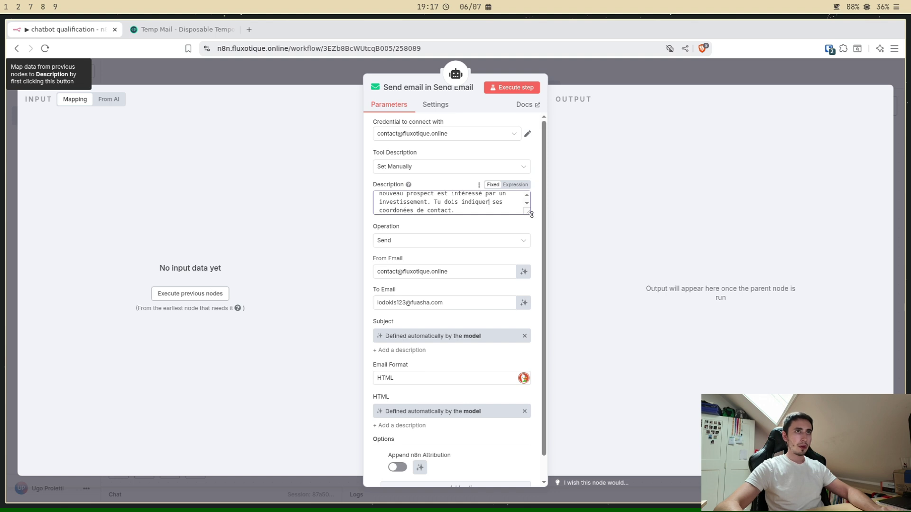
drag(531, 215, 529, 244)
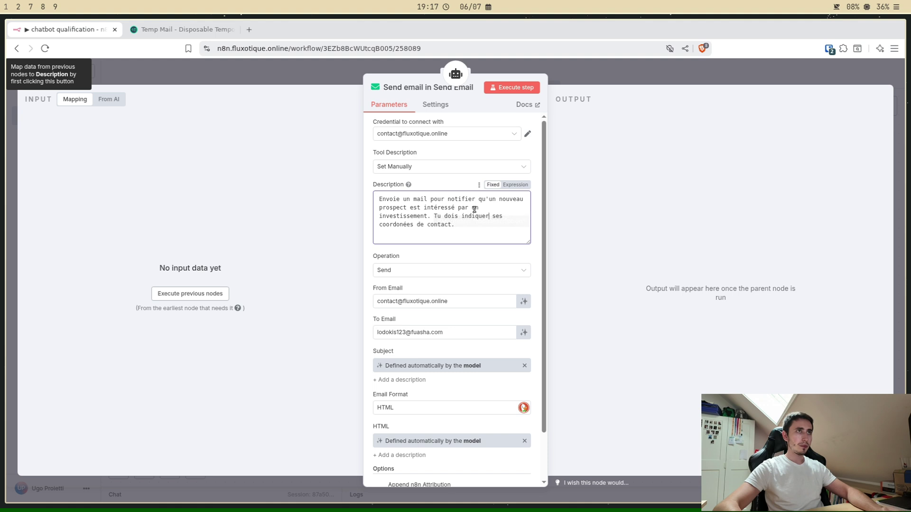
scroll(468, 279, down, 2)
scroll(468, 278, up, 2)
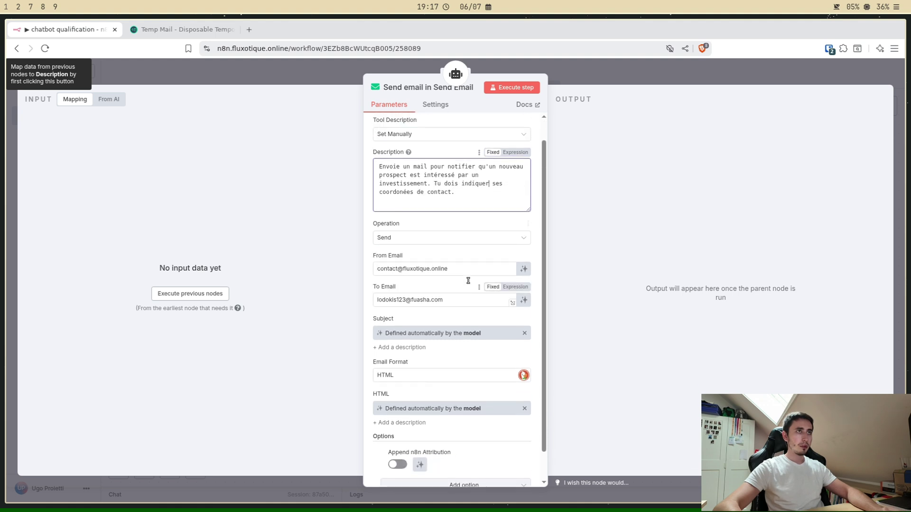
Step: Return to the canvas, nudge Simple Memory left, and open a taller test chat panel
click(580, 67)
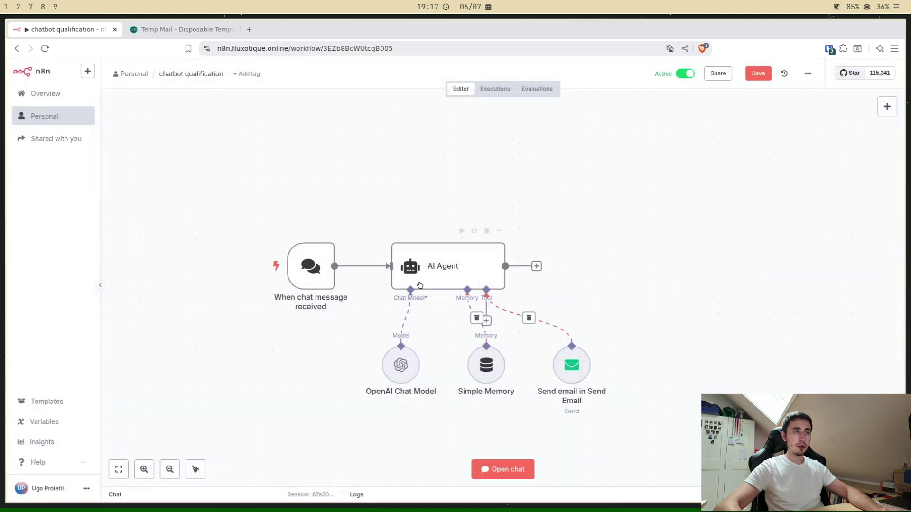
drag(496, 365, 476, 365)
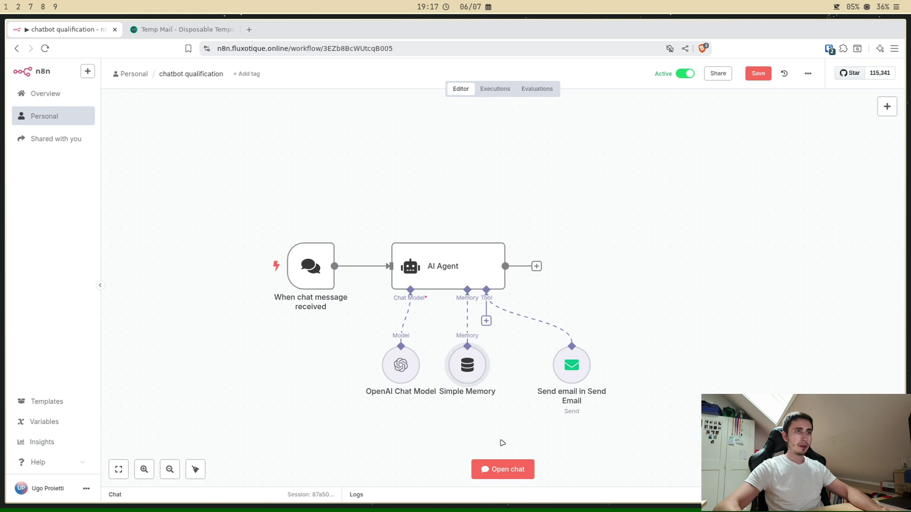
click(477, 470)
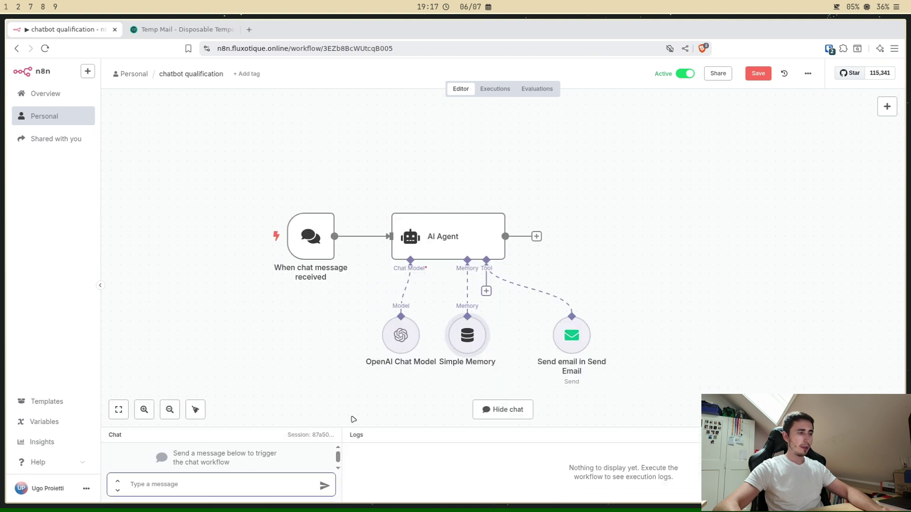
drag(439, 428, 441, 384)
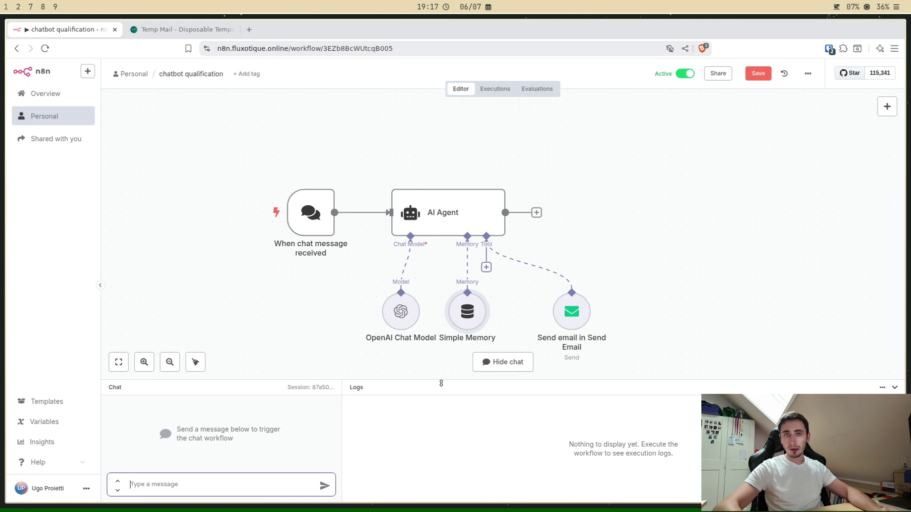
Step: Send 'Je veux investir' to the agent and start typing the prospect's name, phone and house wish
mouse_move(393, 268)
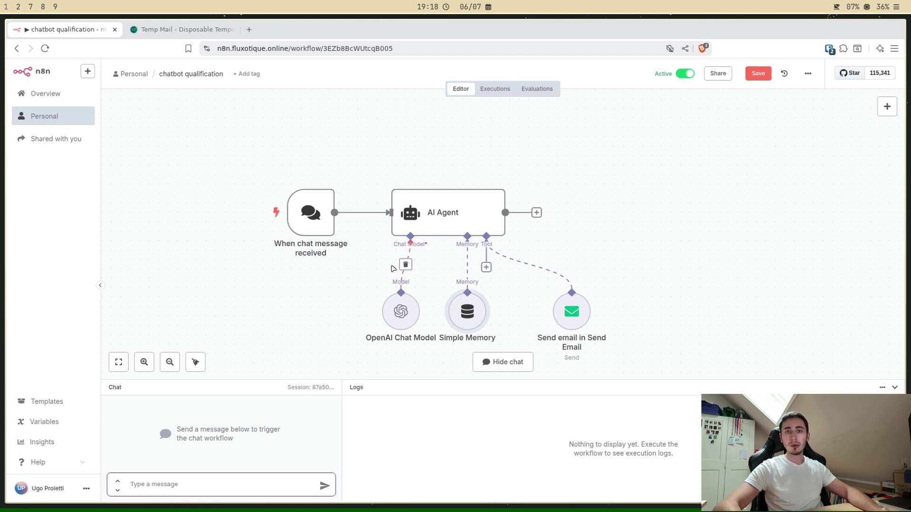
click(186, 491)
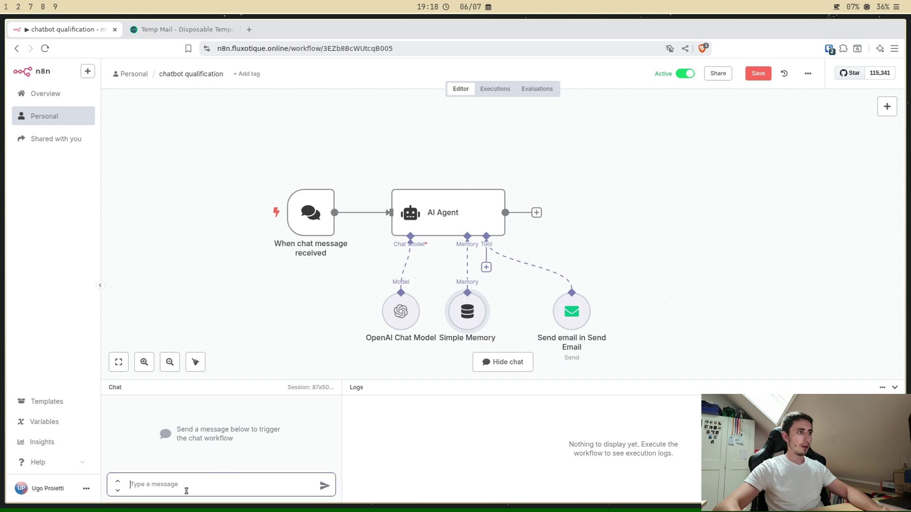
text(Je veux inve)
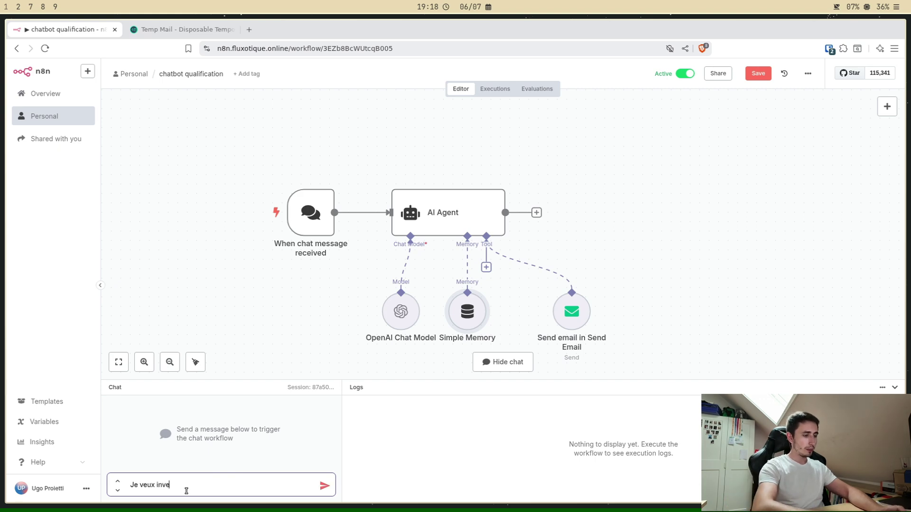
text(stir)
key(Return)
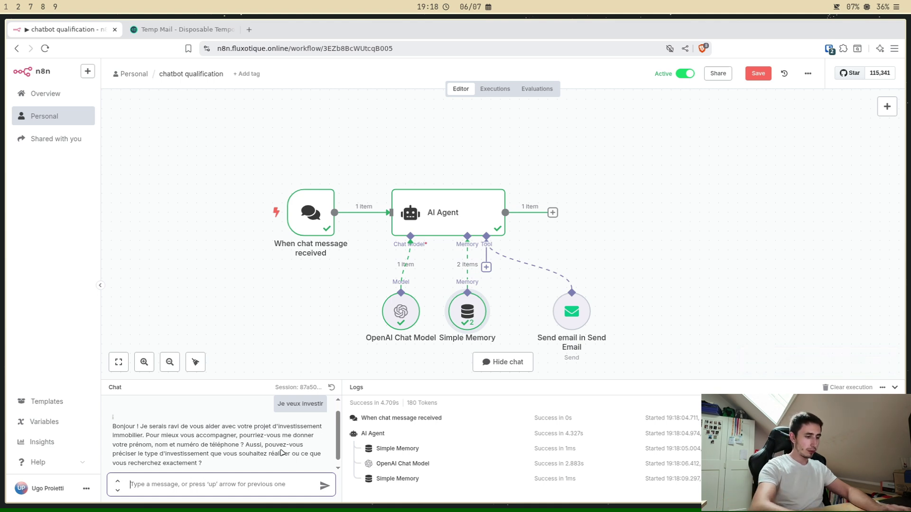
text(je m'appel)
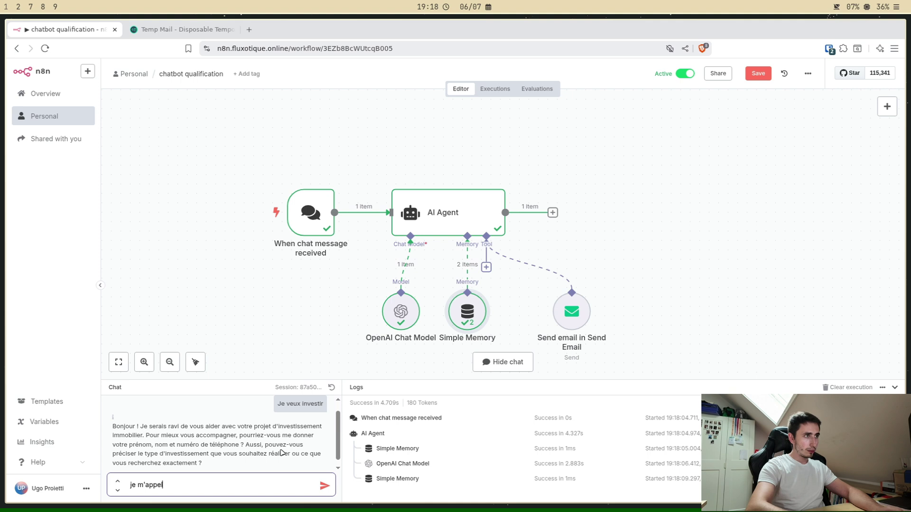
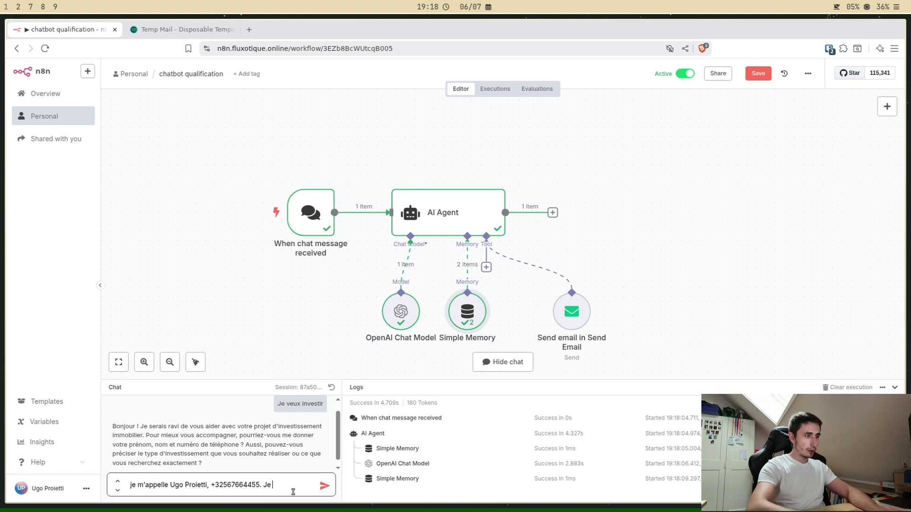
text( veux in)
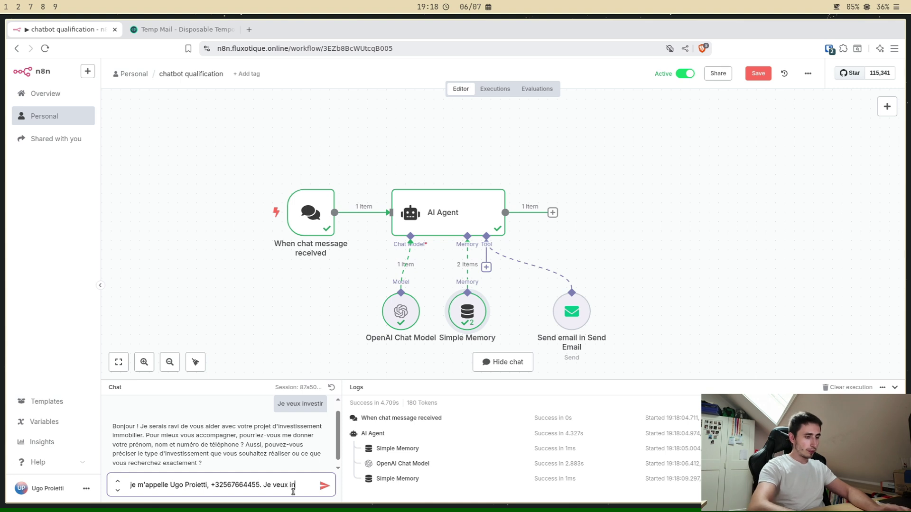
text(vestir da)
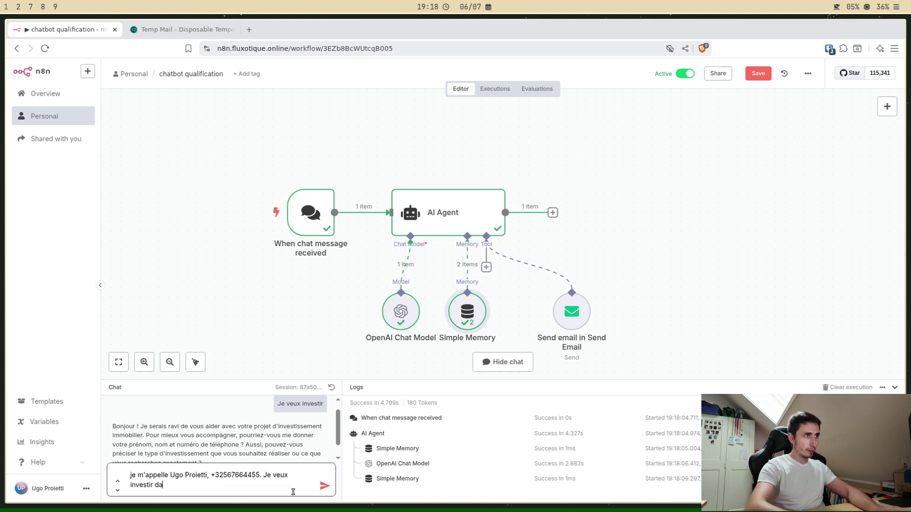
text(ns une maiso)
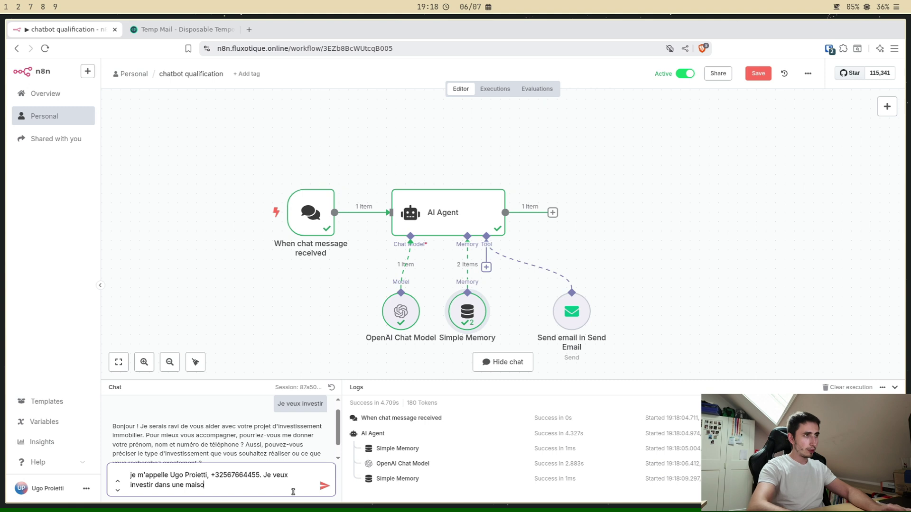
text(n aux alent)
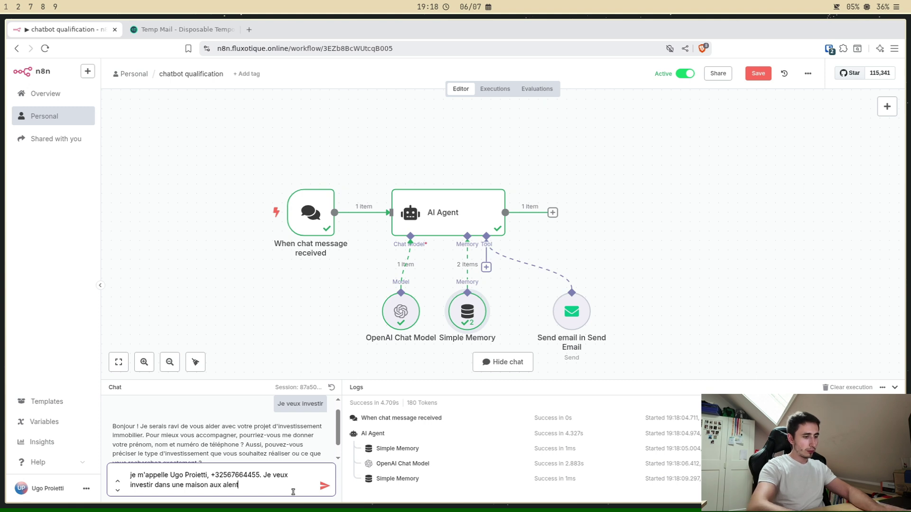
text(ours de 150)
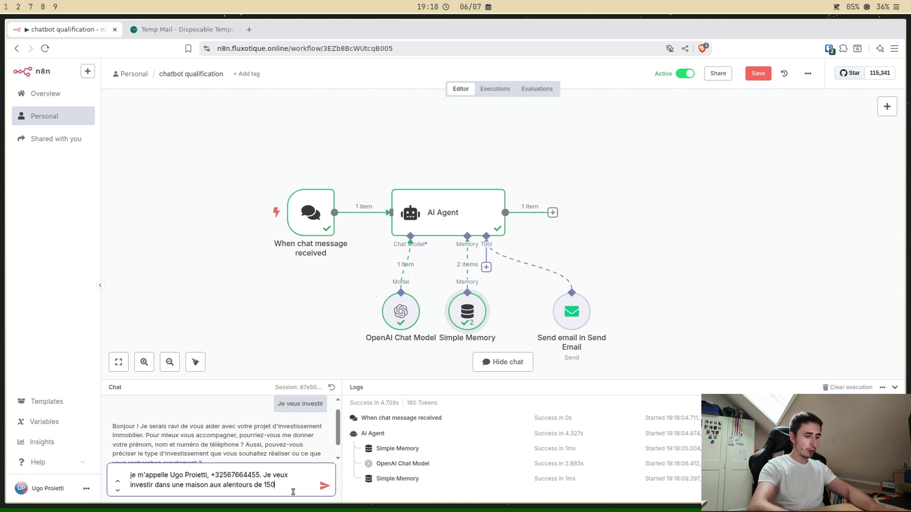
text(.000e)
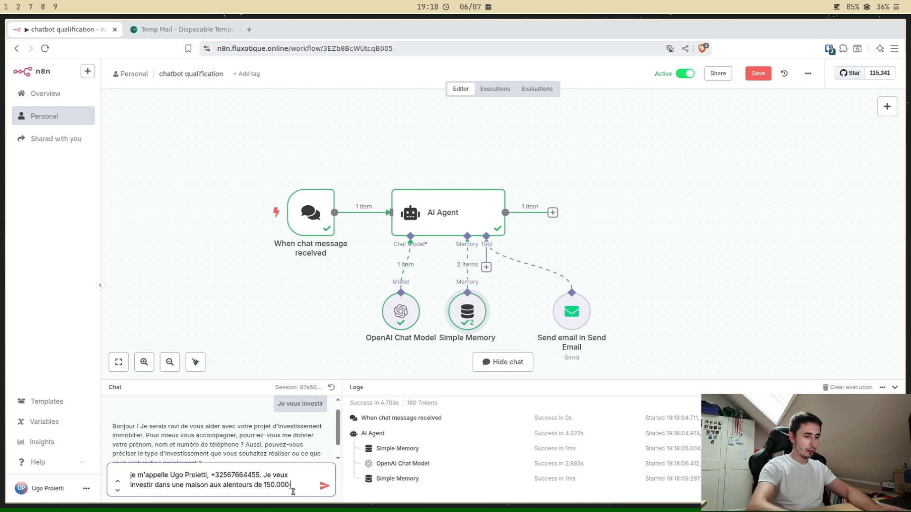
Step: Send the prospect's name, phone and 150.000€ house budget, then go to Temp Mail
key(Return)
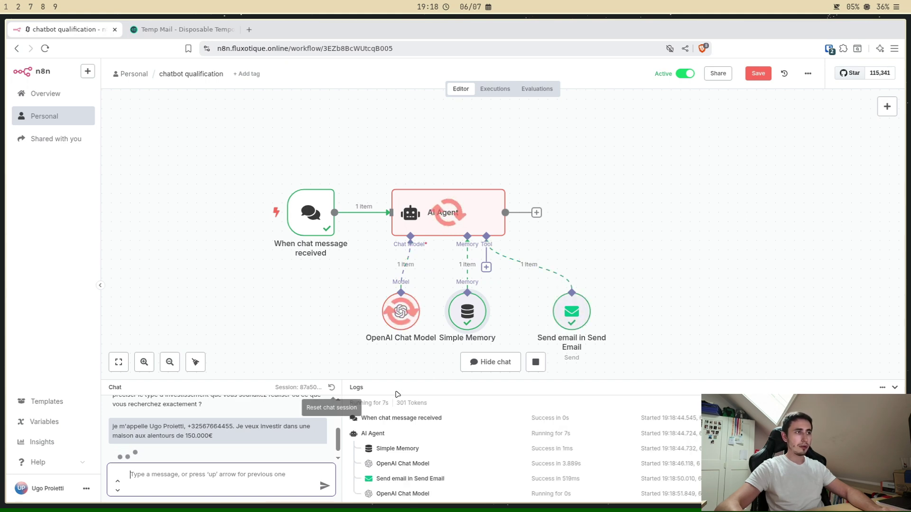
key(ctrl+Tab)
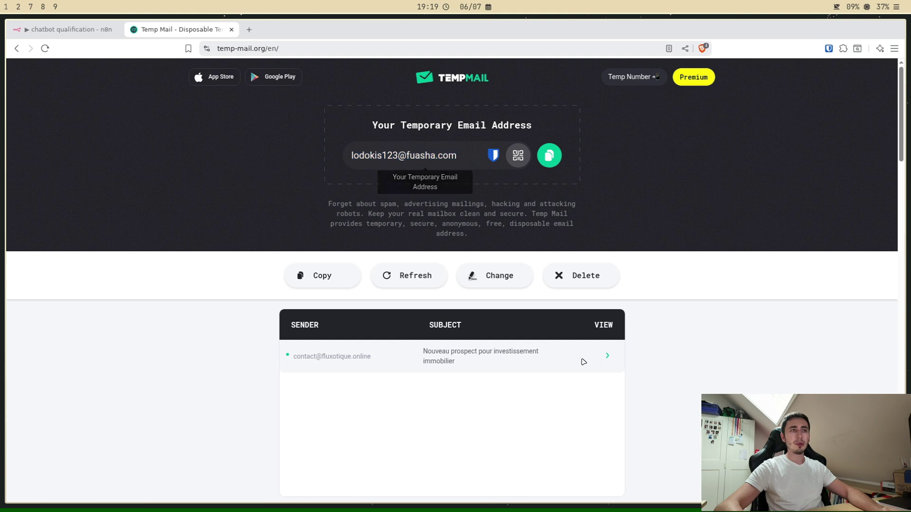
Step: Open and read the 'Nouveau prospect pour investissement immobilier' email in Temp Mail
click(434, 353)
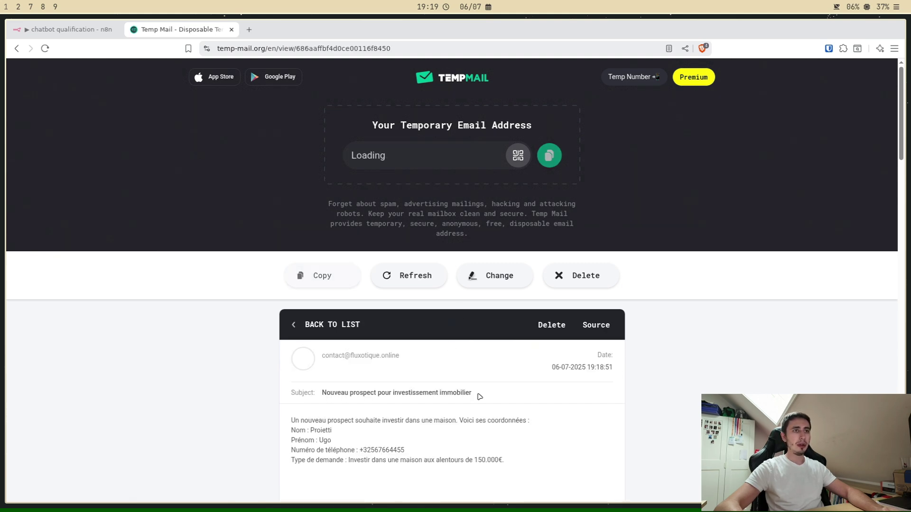
scroll(479, 396, down, 1)
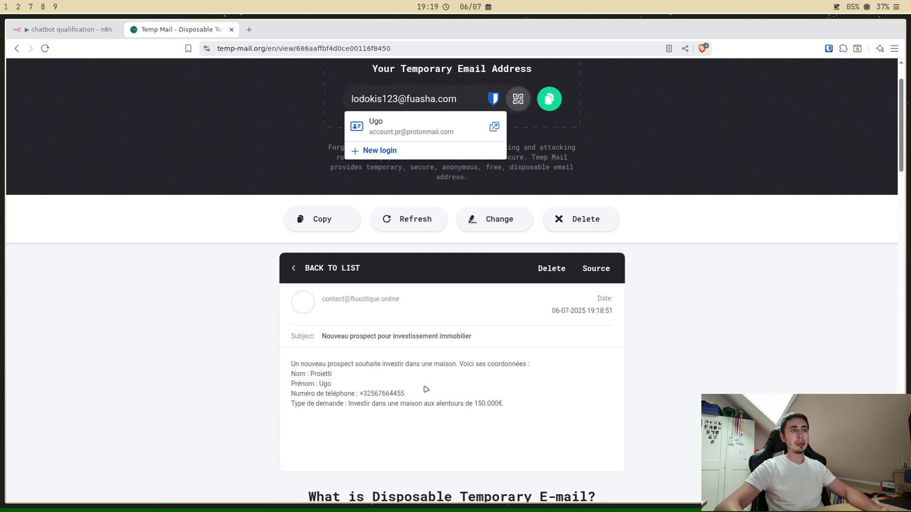
scroll(266, 304, down, 1)
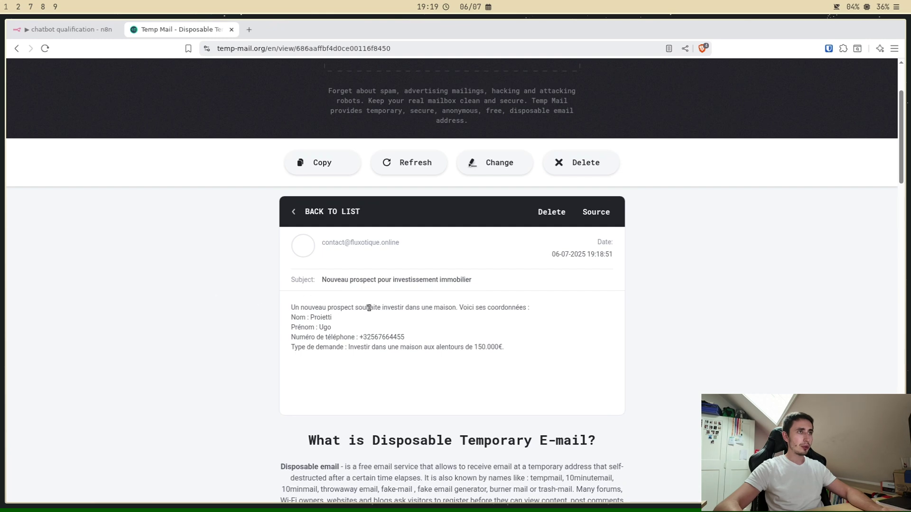
drag(291, 310, 464, 327)
click(357, 322)
drag(310, 318, 354, 319)
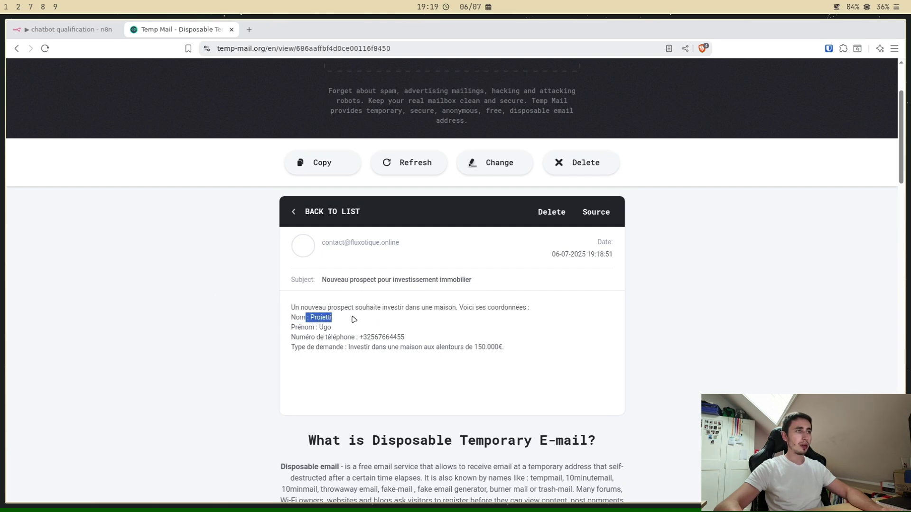
click(304, 329)
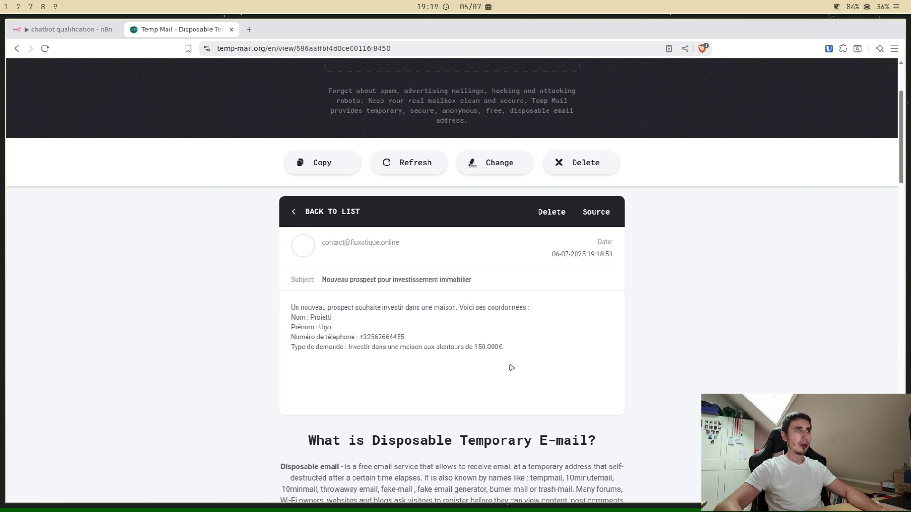
scroll(511, 366, up, 2)
Step: Back in n8n, answer 'Région du Hainaut en Belgique' and watch the Send email tool run
click(74, 33)
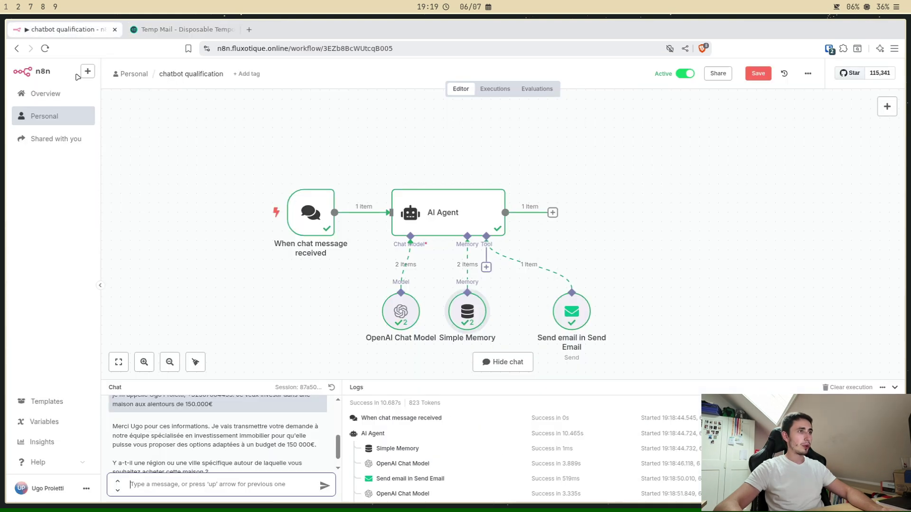
drag(393, 385, 332, 285)
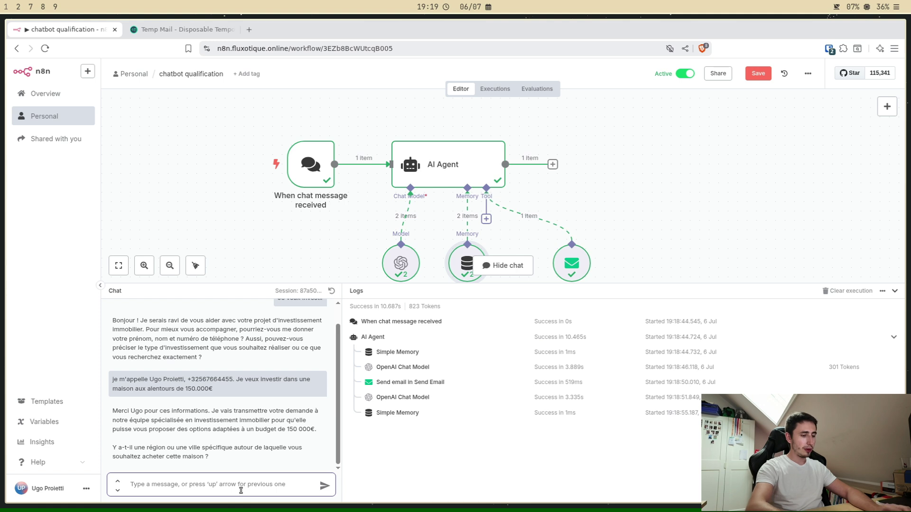
text(Région )
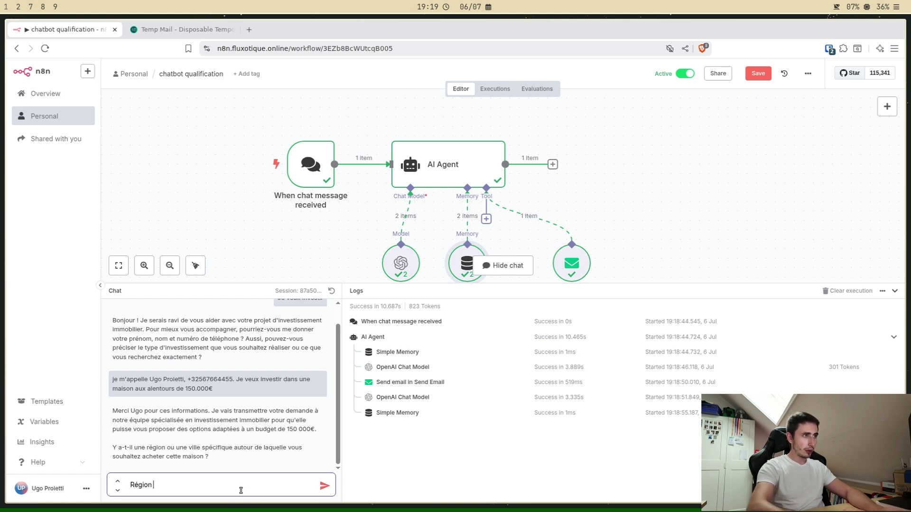
text(du Hainau)
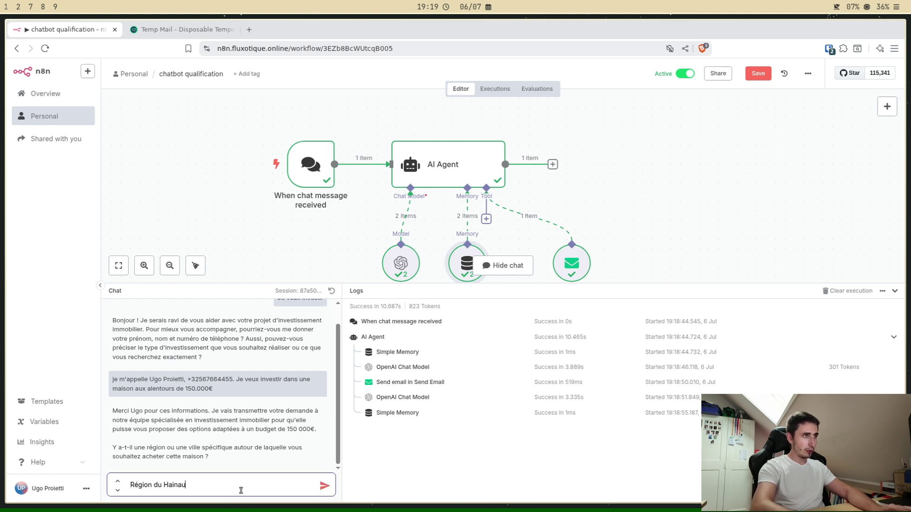
text(t en Belgique)
key(Return)
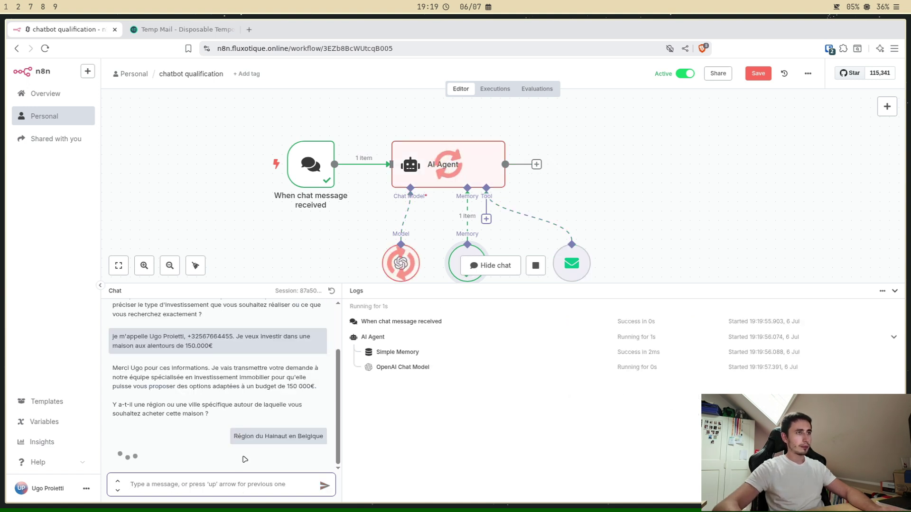
drag(606, 285, 606, 330)
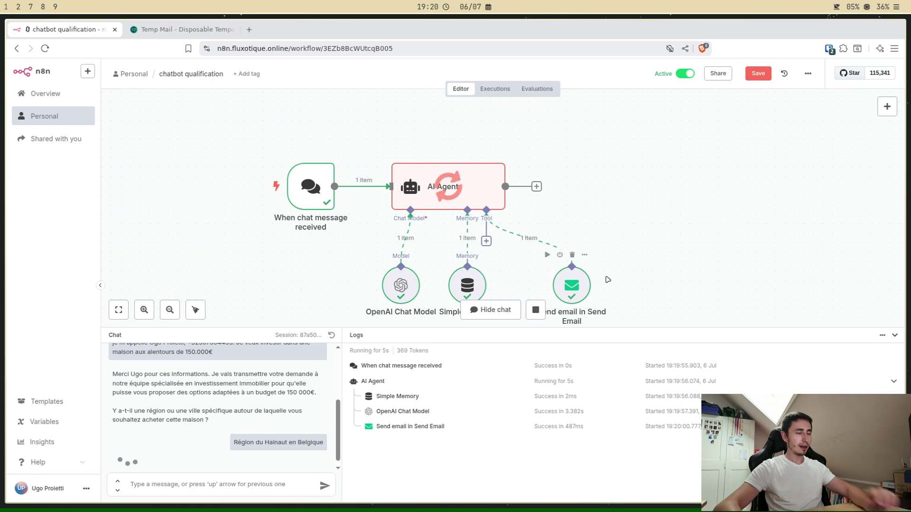
drag(635, 263, 632, 246)
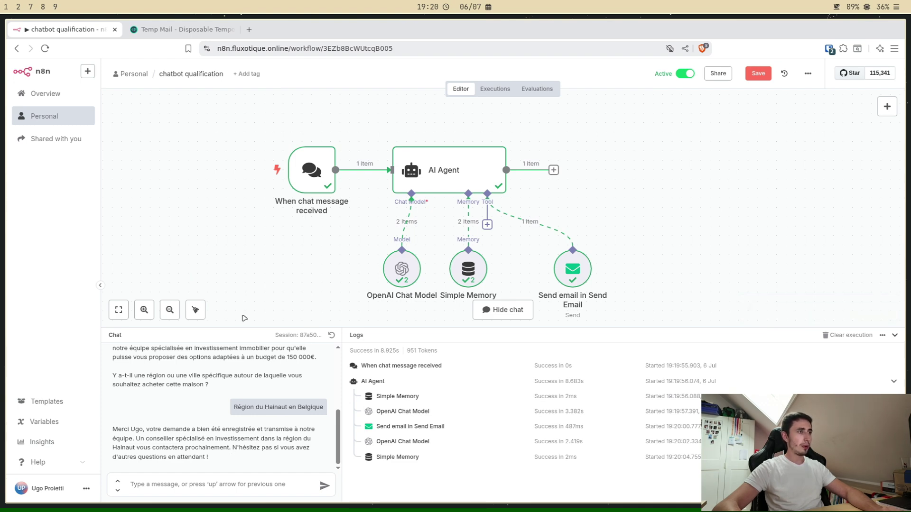
Step: Take Temp Mail back to its inbox list, then return to the n8n workflow
click(190, 31)
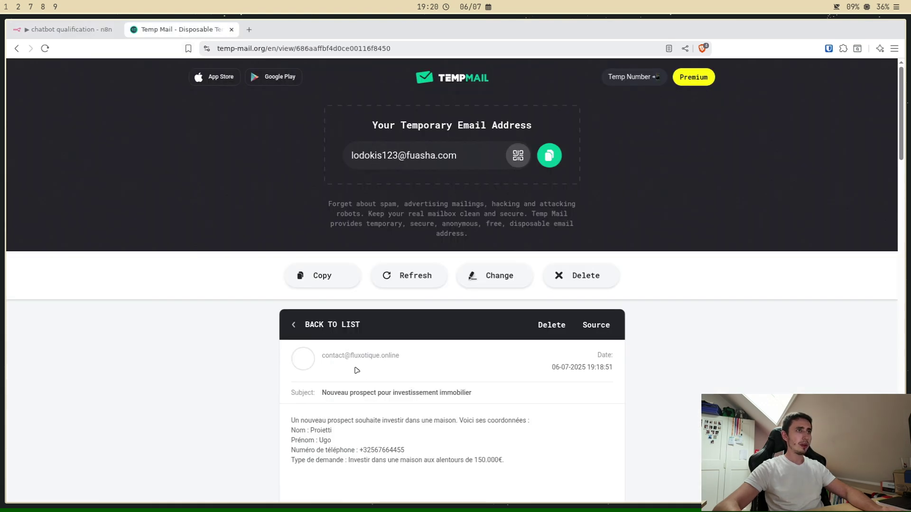
click(287, 343)
scroll(486, 405, down, 1)
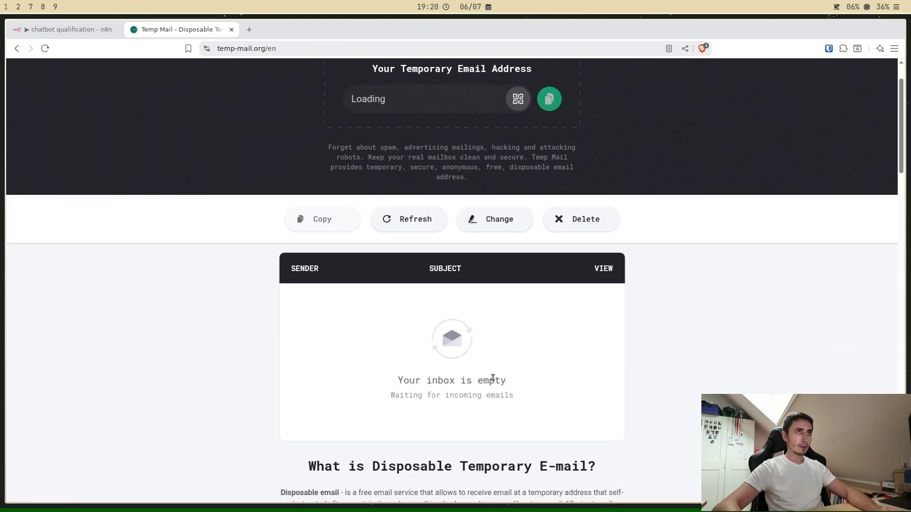
scroll(493, 378, up, 1)
scroll(565, 253, down, 1)
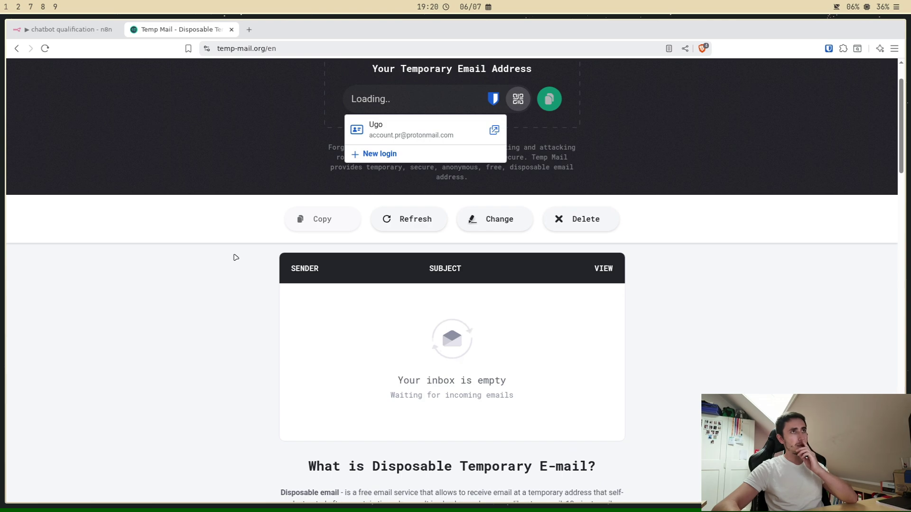
key(ctrl+Tab)
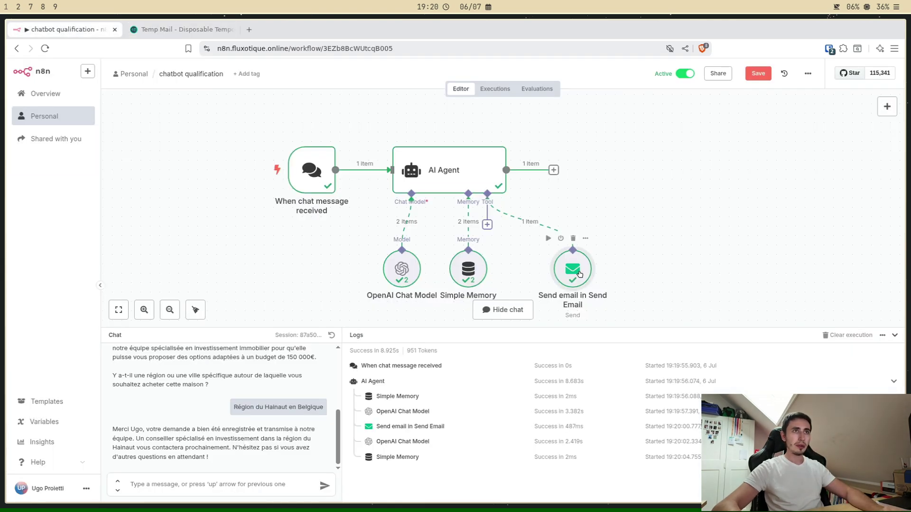
Step: Inspect the Send email node's run output in Schema view
double_click(580, 274)
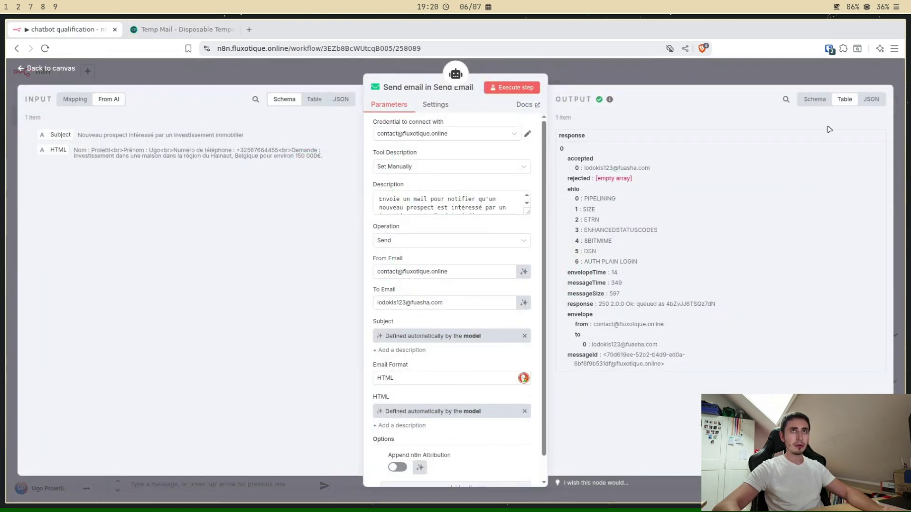
click(824, 101)
scroll(764, 291, down, 1)
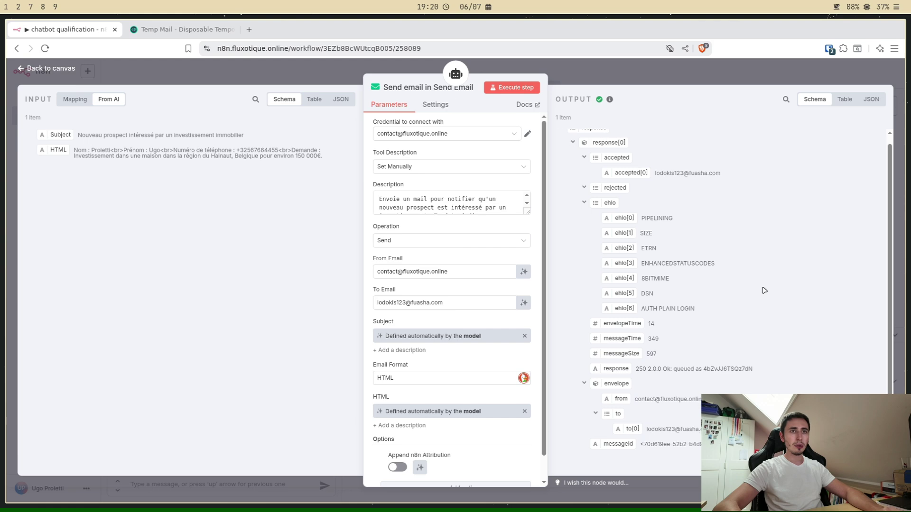
click(653, 79)
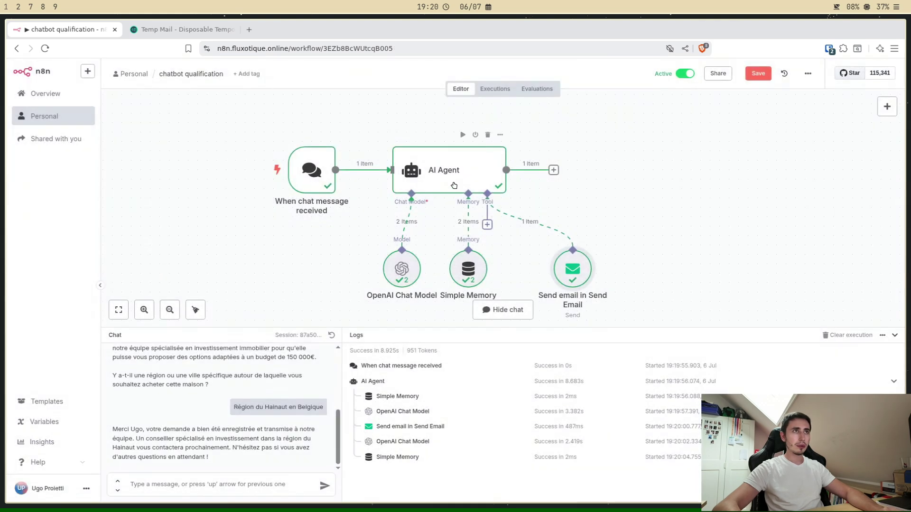
Step: View the AI Agent's output as a table, then check the Temp Mail inbox
double_click(427, 173)
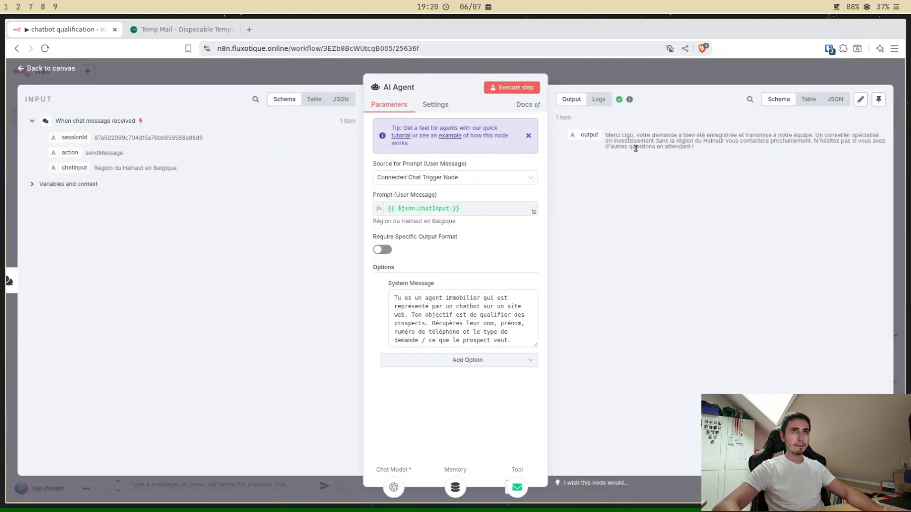
click(809, 100)
click(150, 31)
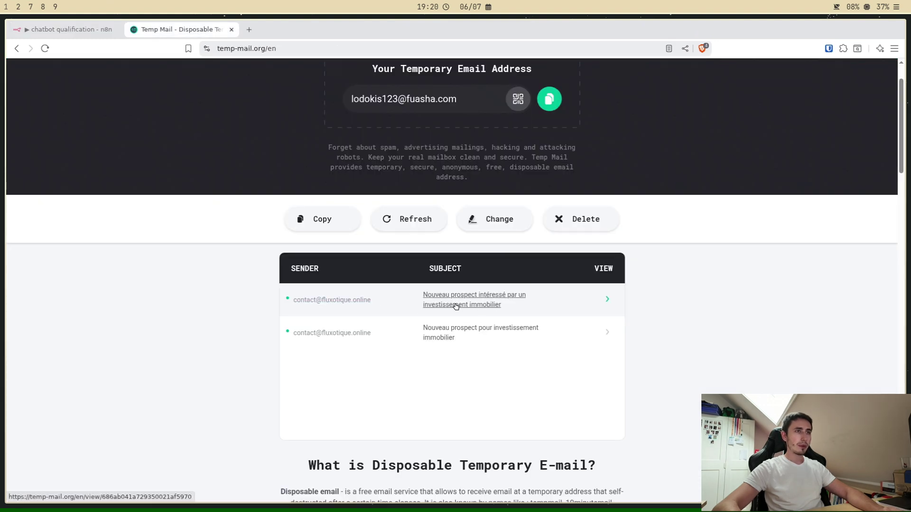
Step: Read the newest prospect email, a 150 000€ Hainaut house request, then return to n8n
click(475, 306)
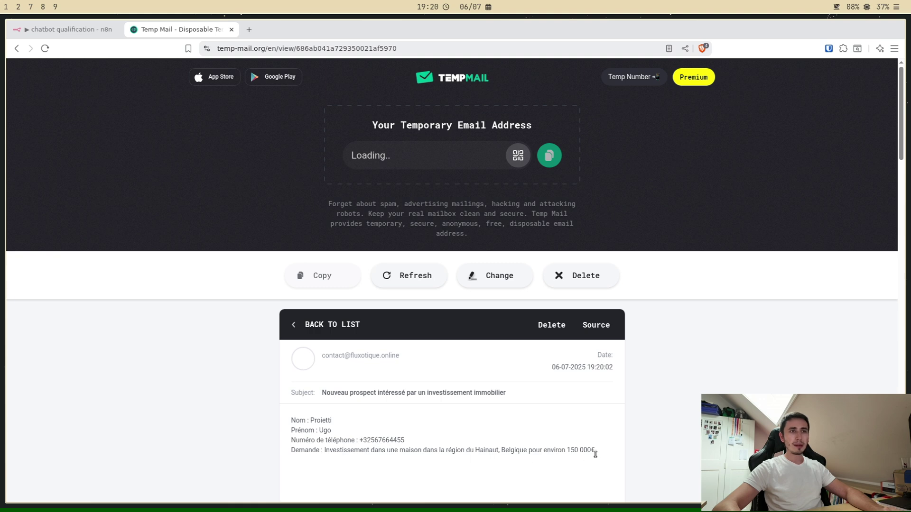
scroll(435, 404, down, 1)
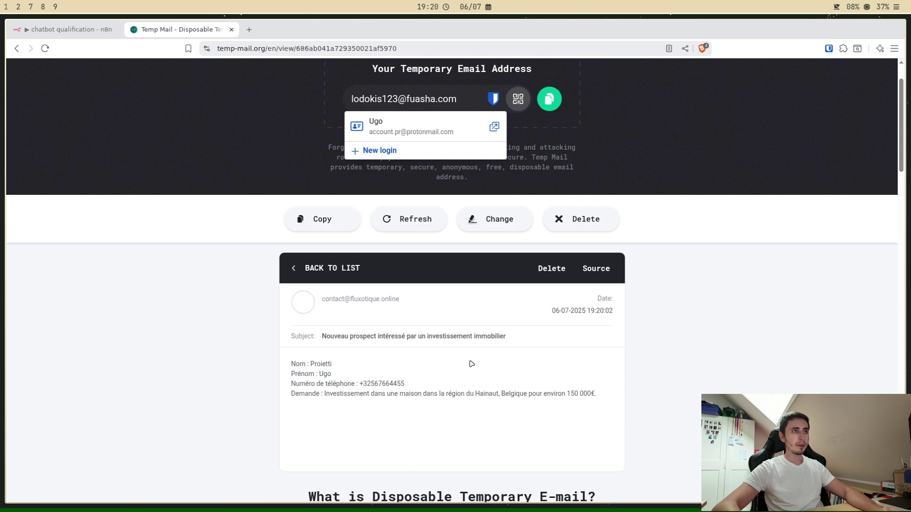
click(72, 29)
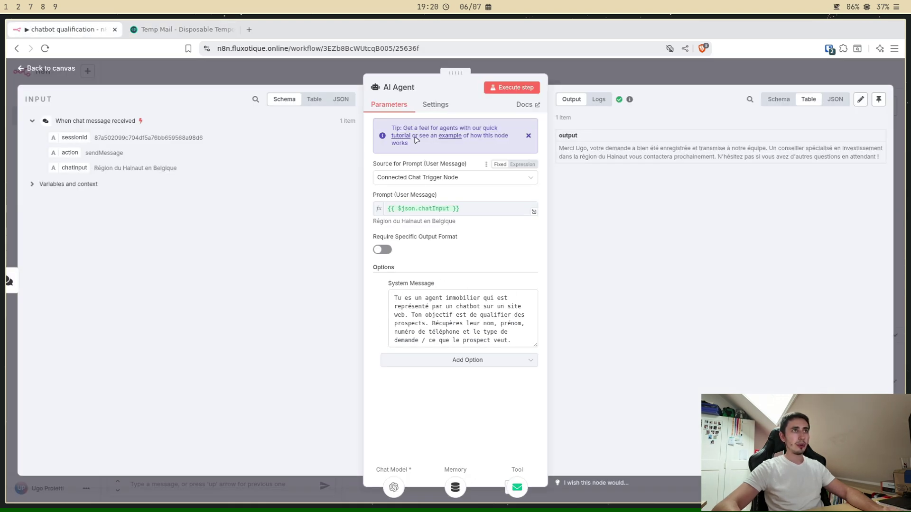
Step: Move the Send email node left under the AI Agent, shrink the chat panel, and open the chat trigger node
click(463, 69)
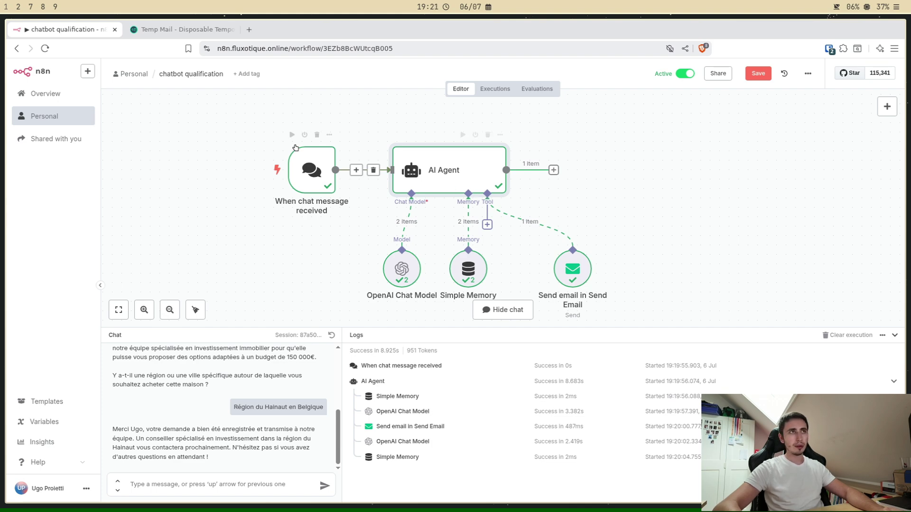
drag(572, 269, 544, 270)
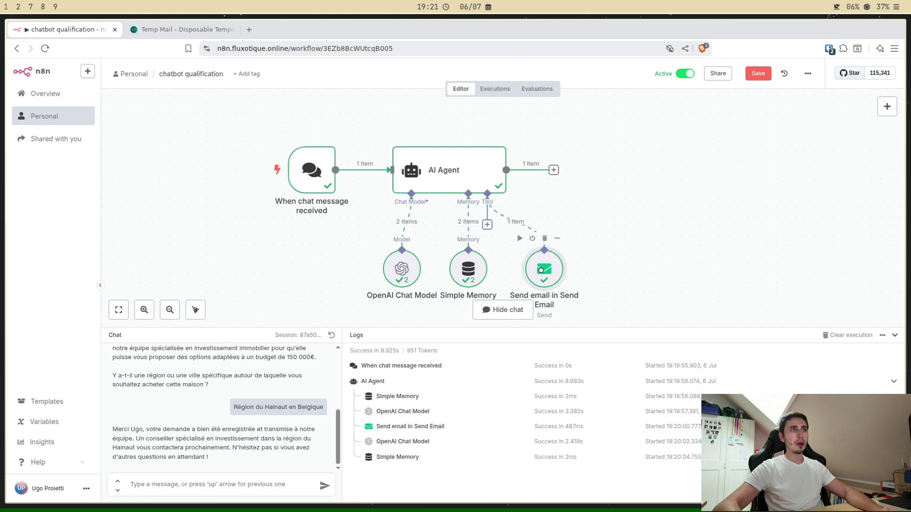
click(681, 267)
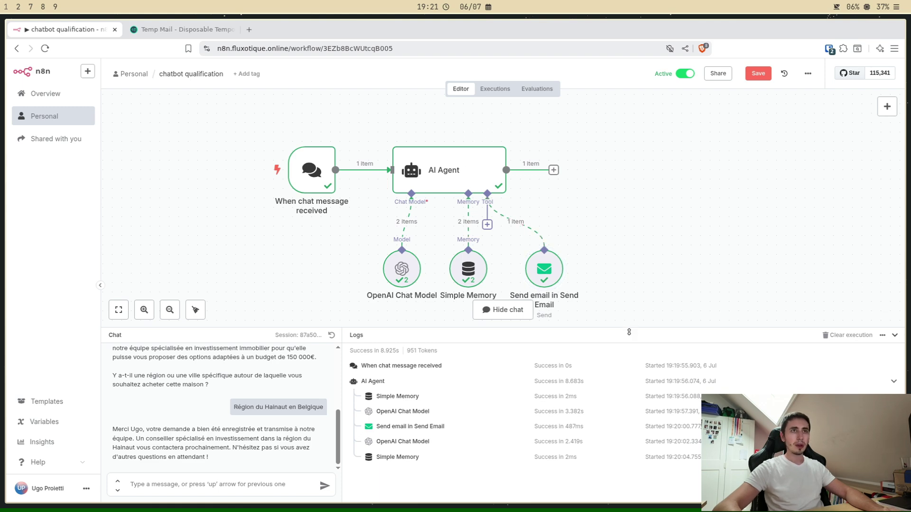
drag(632, 335, 632, 364)
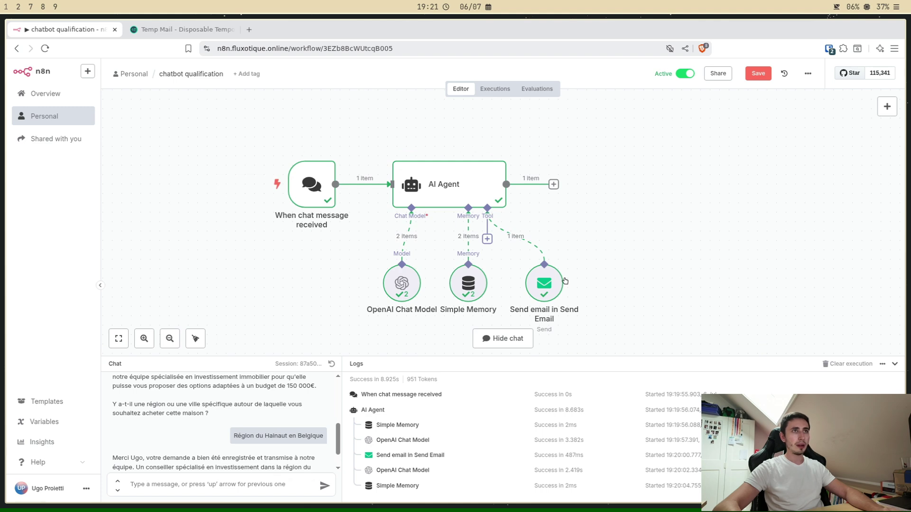
double_click(311, 184)
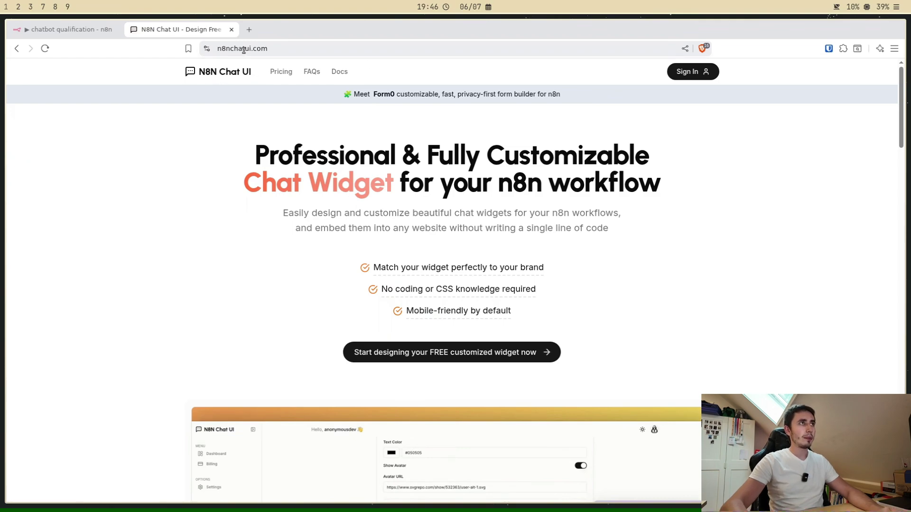
Step: On n8nchatui.com, preview the In-page widget type, then switch back to Popup
click(238, 49)
click(289, 49)
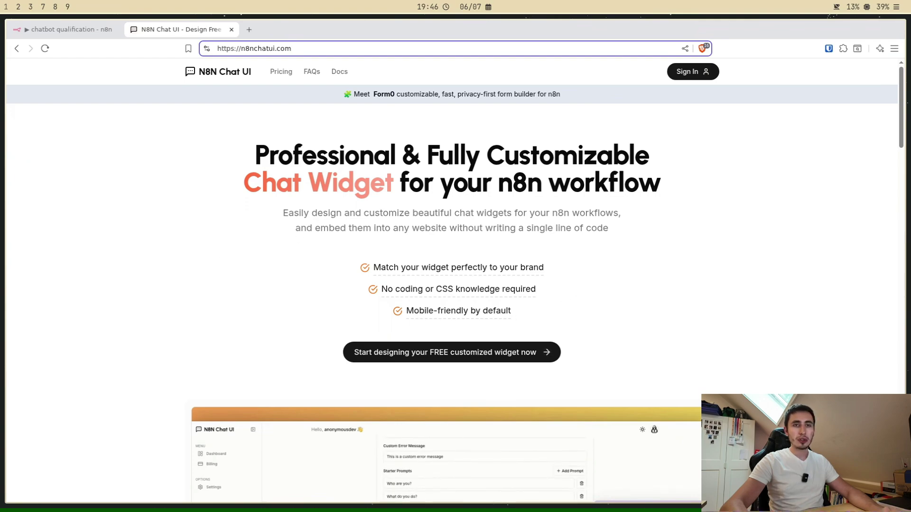
scroll(792, 355, down, 10)
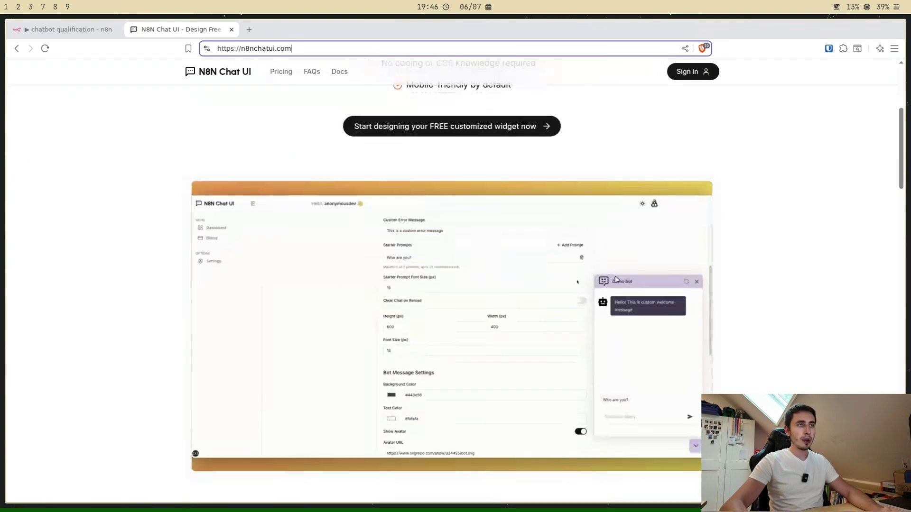
scroll(429, 211, down, 3)
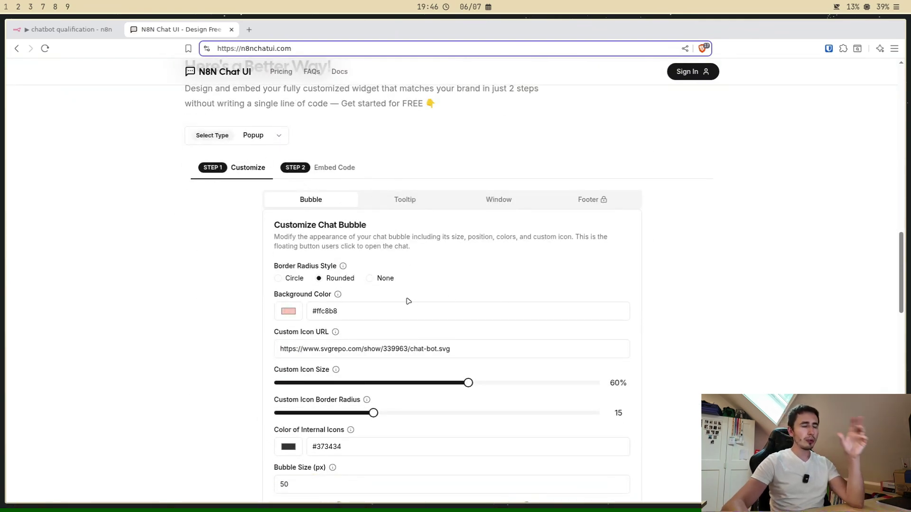
click(258, 140)
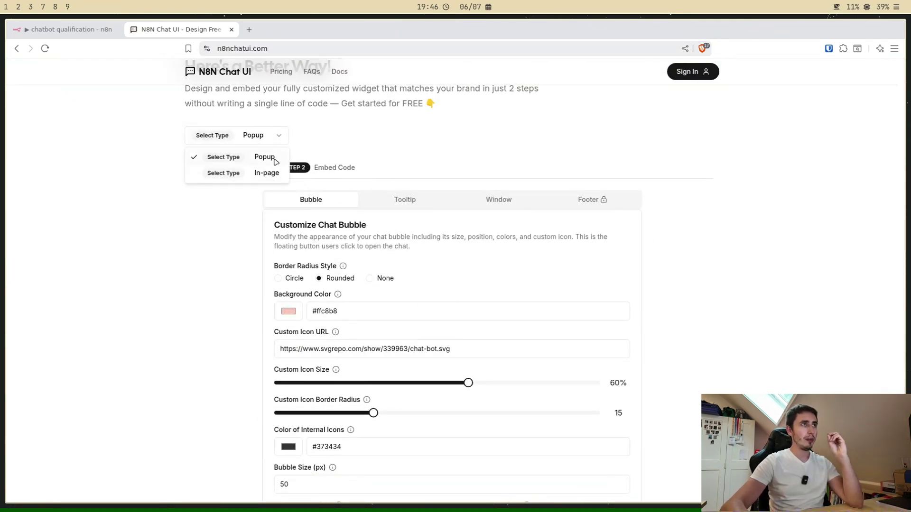
click(268, 174)
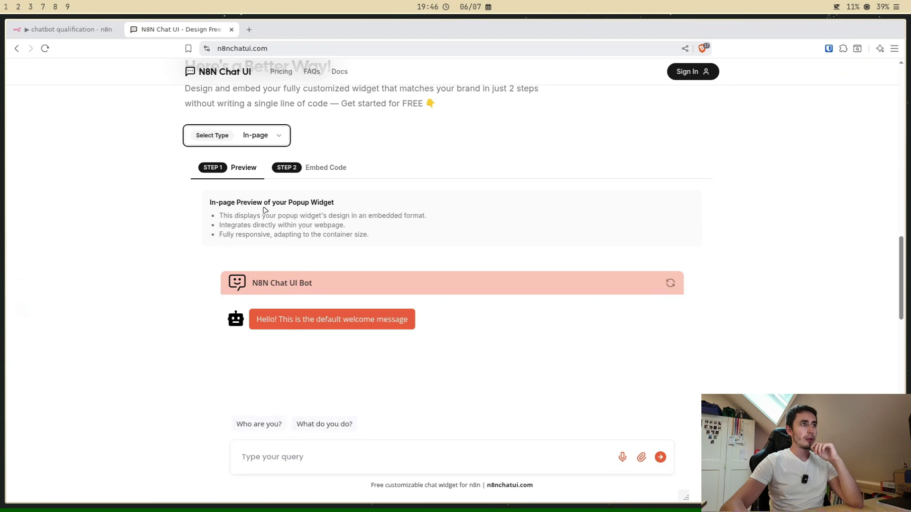
scroll(593, 451, down, 3)
scroll(408, 281, up, 3)
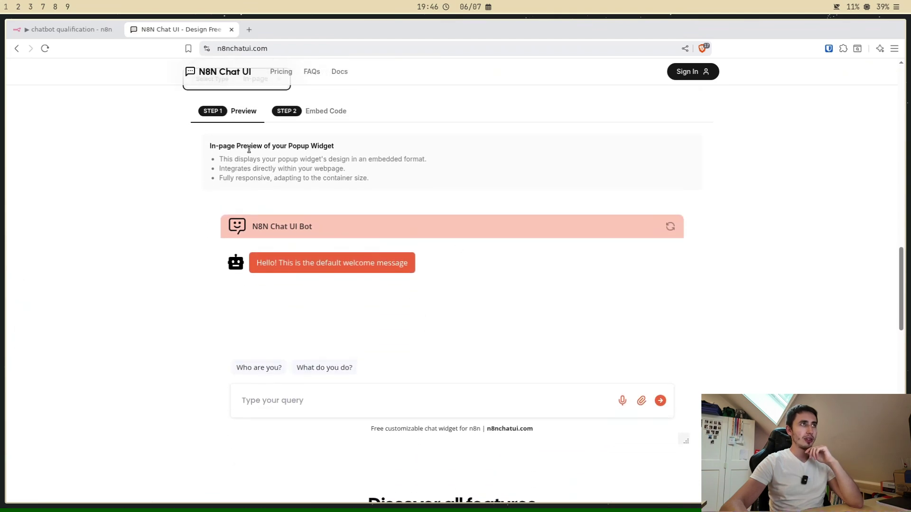
click(260, 136)
click(263, 158)
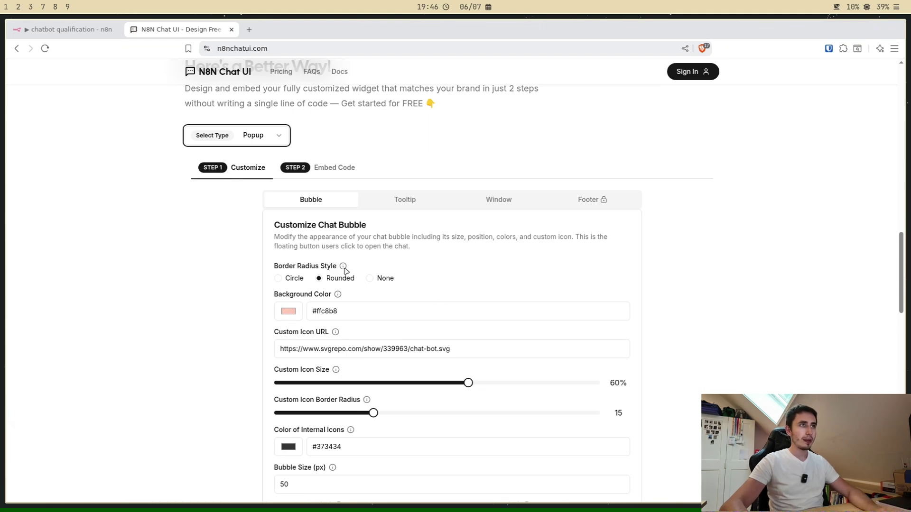
Step: Try the bubble's Circle and None border radius, keep Rounded, and show the tooltip settings
click(292, 280)
click(386, 281)
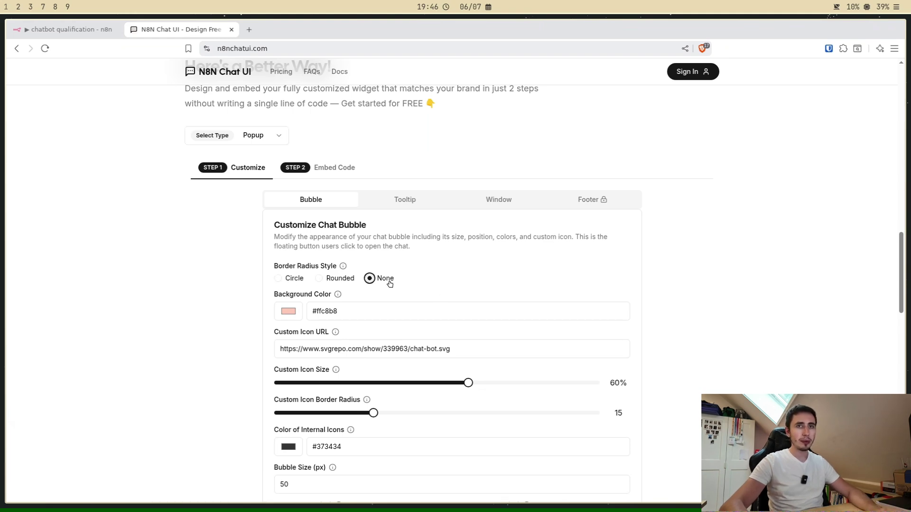
click(340, 280)
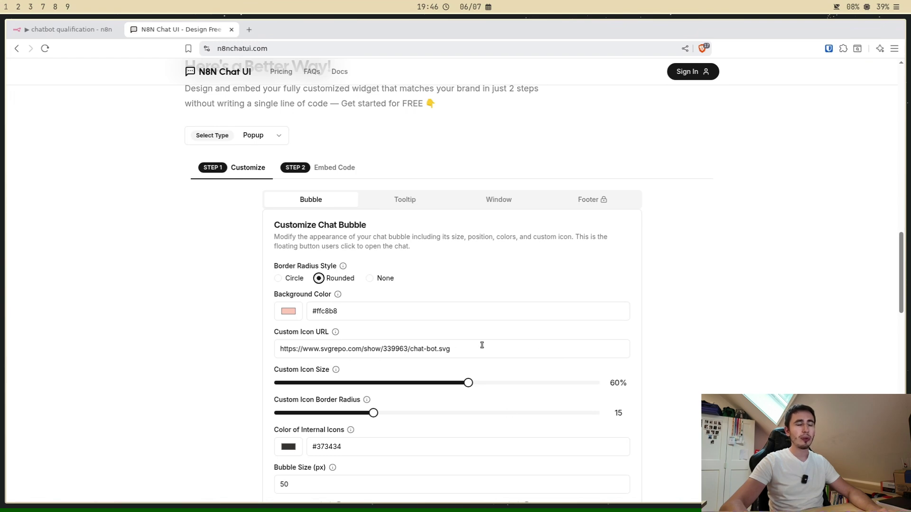
scroll(482, 345, down, 6)
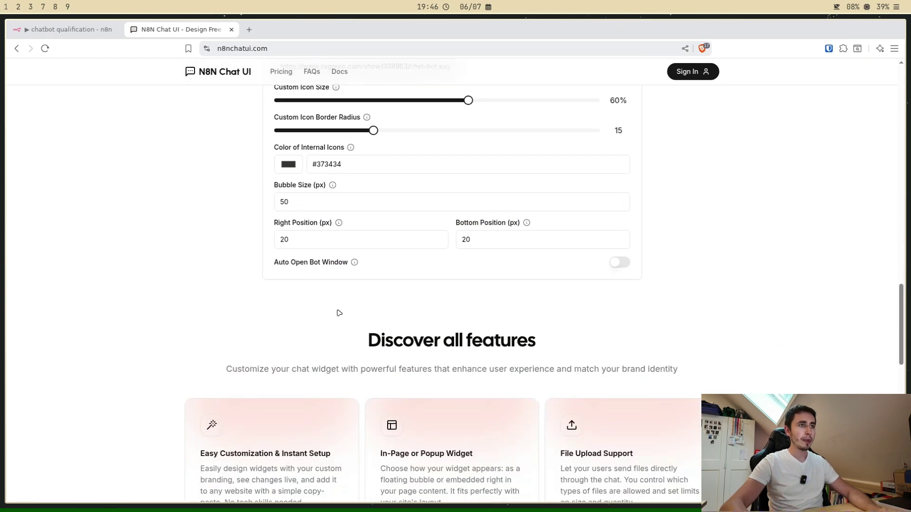
scroll(435, 400, up, 4)
scroll(435, 399, up, 2)
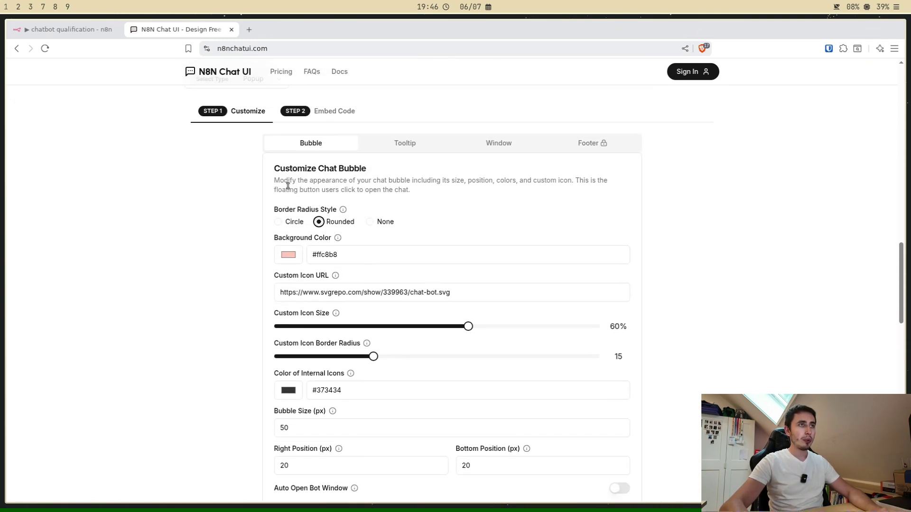
click(403, 146)
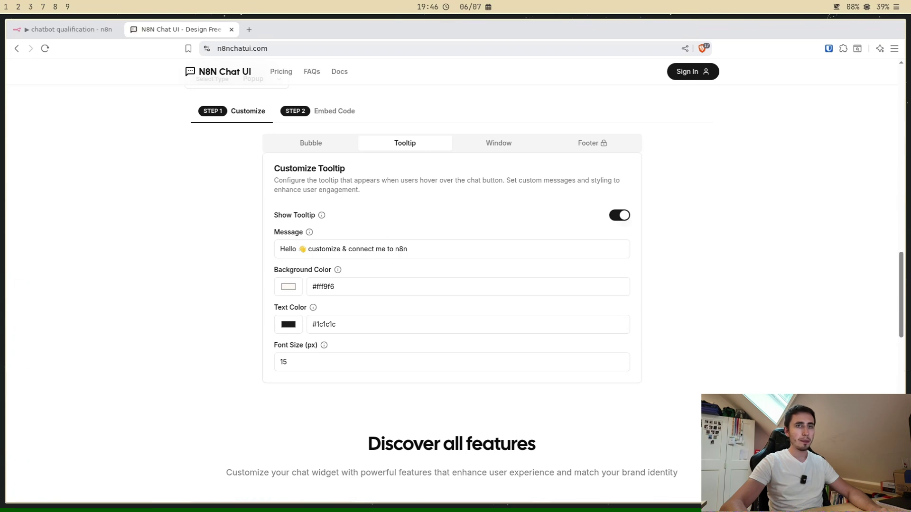
Step: Change the tooltip message to 'Puis-je vous aider ?'
drag(438, 243, 280, 249)
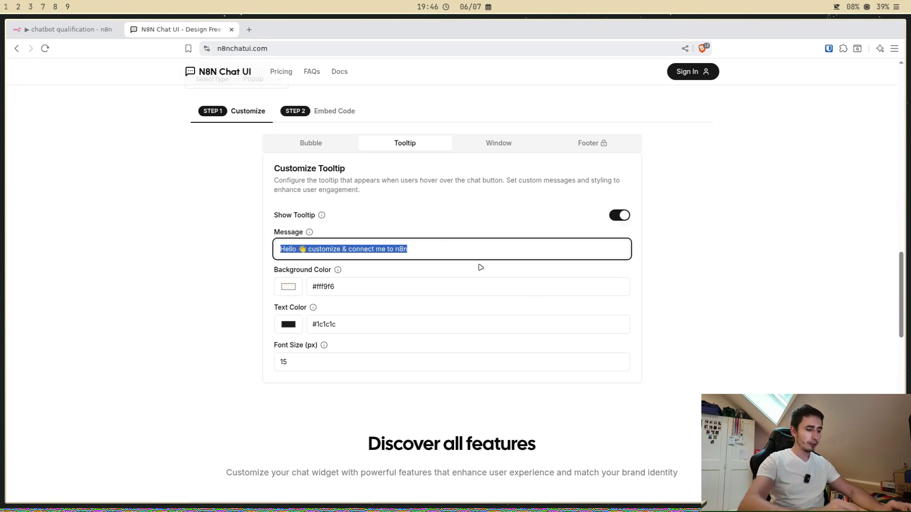
text(Puis)
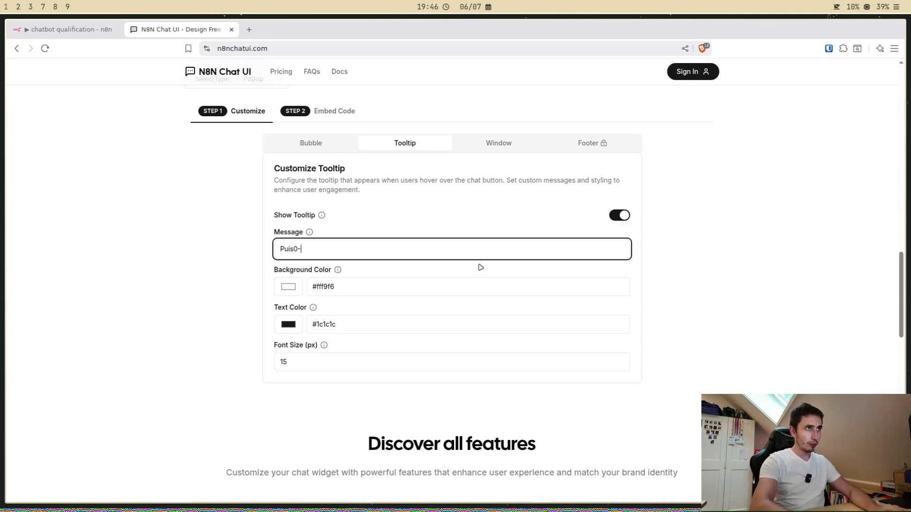
text(-je vous a)
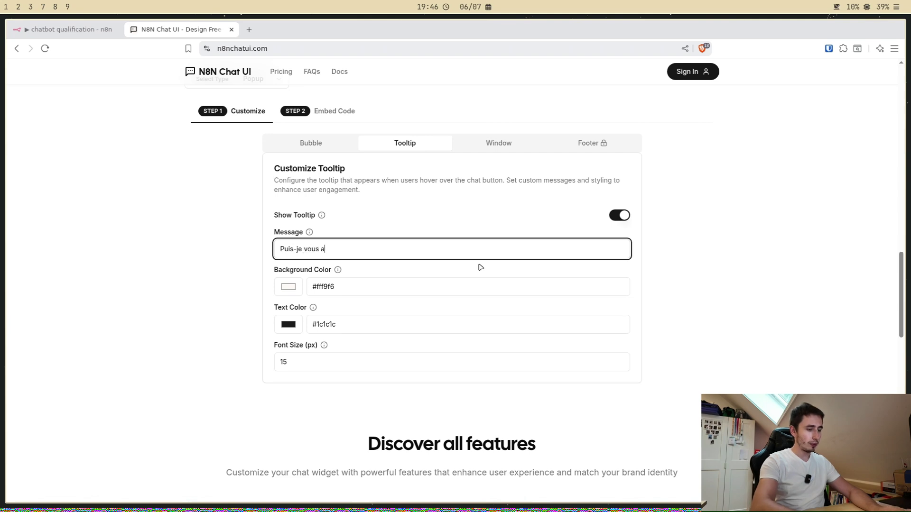
text(ider ?)
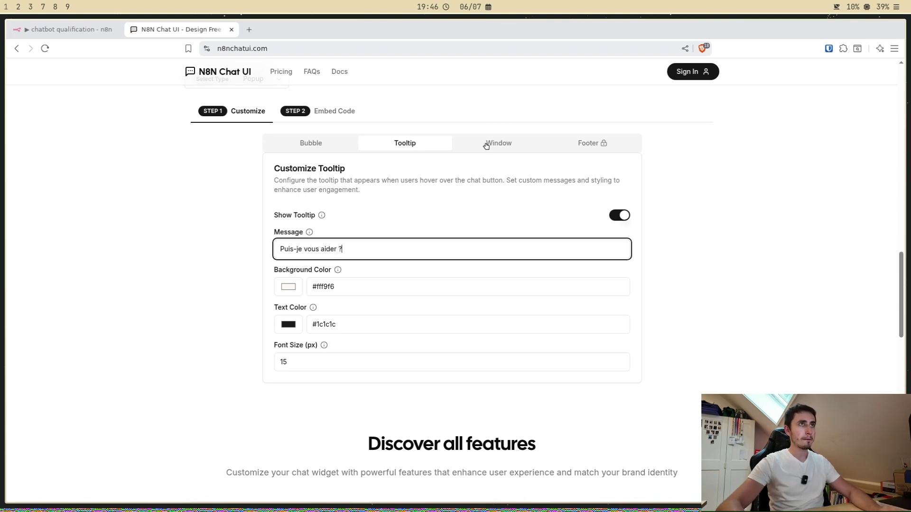
click(486, 144)
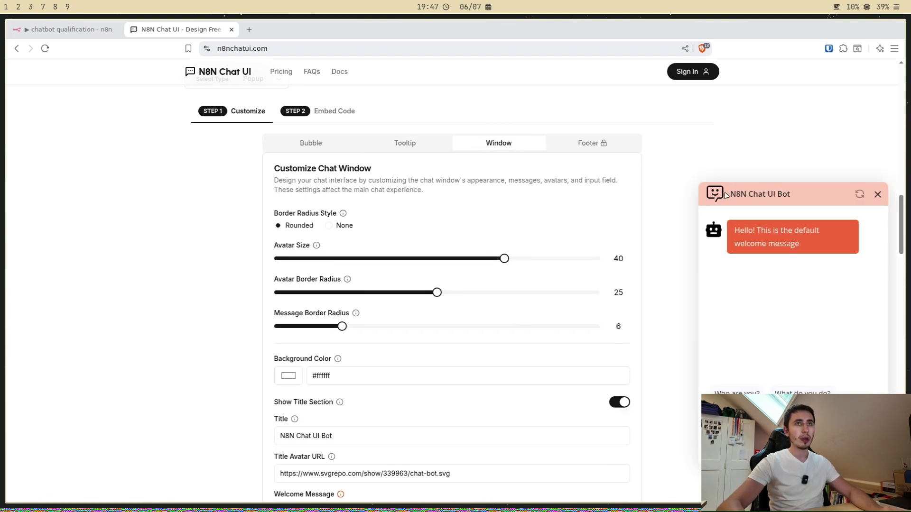
click(406, 144)
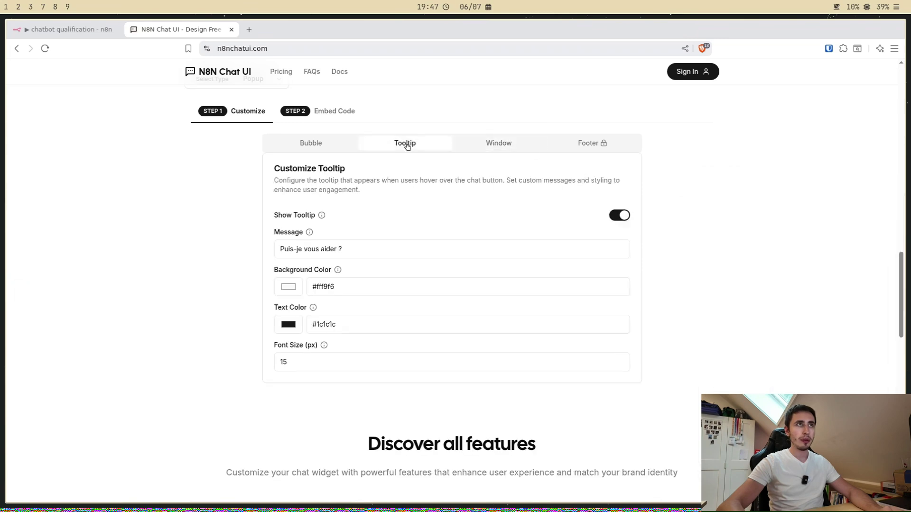
Step: Title the chat window 'Agent Immo' and set the welcome message to 'Comment puis-je aider ?'
click(459, 149)
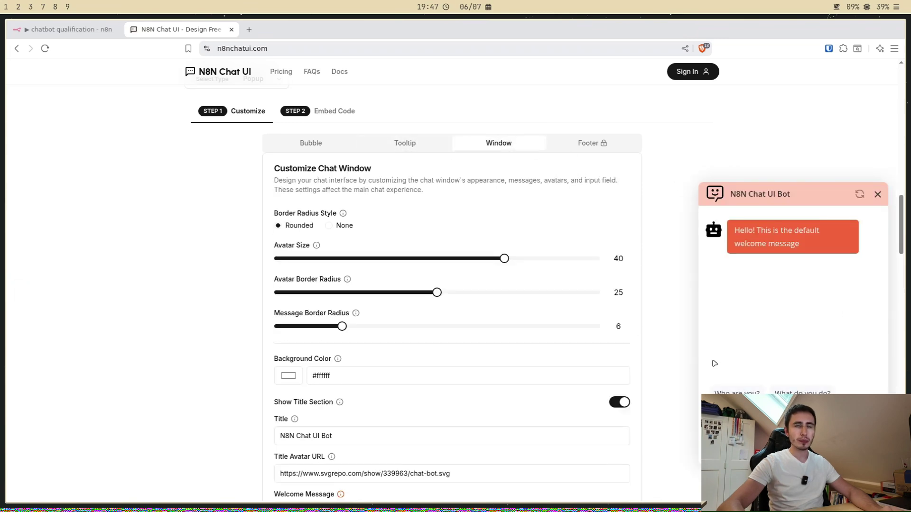
scroll(608, 285, down, 3)
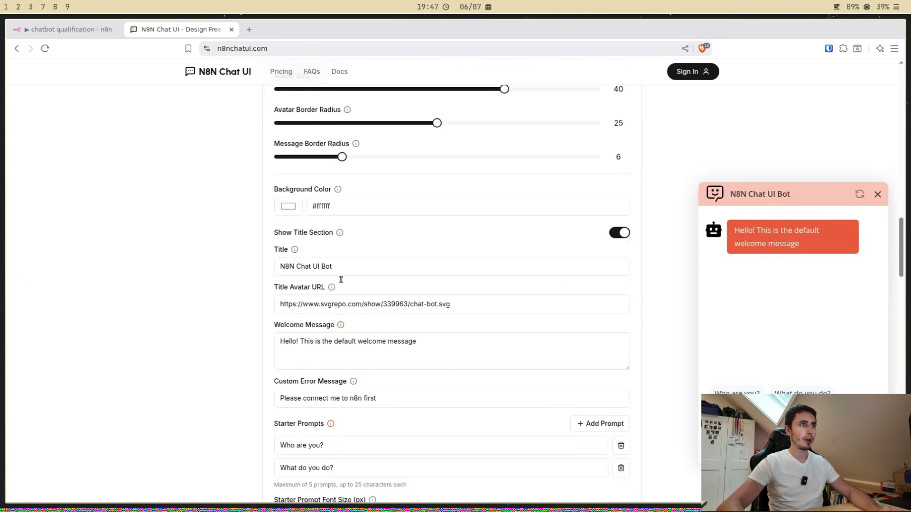
drag(339, 274, 268, 272)
text(Agent )
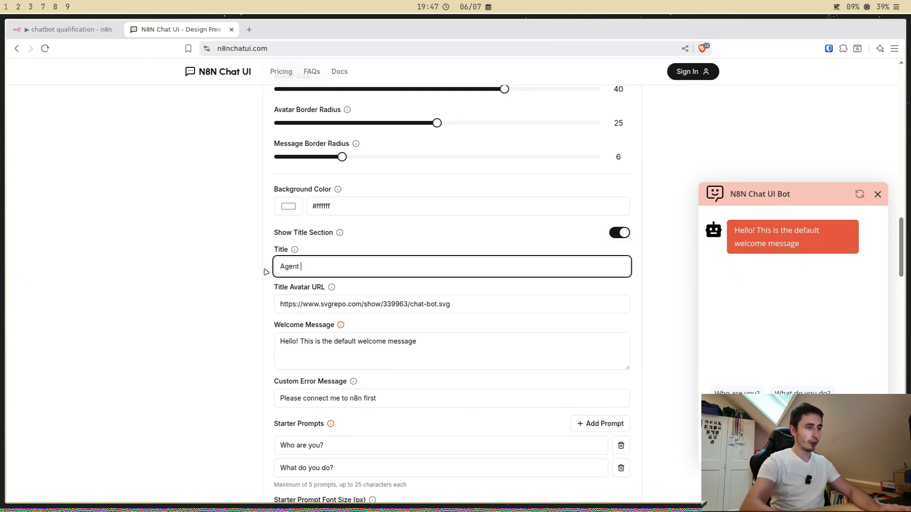
text(Immo)
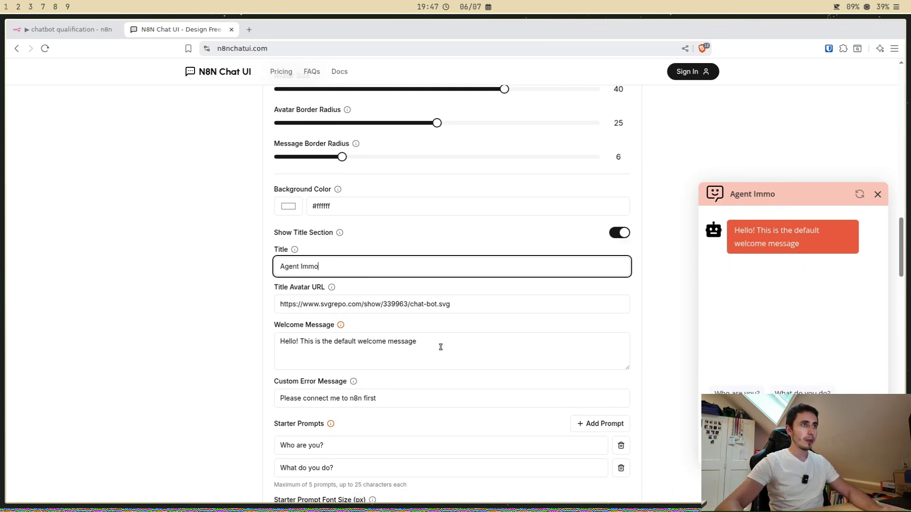
drag(441, 346, 264, 342)
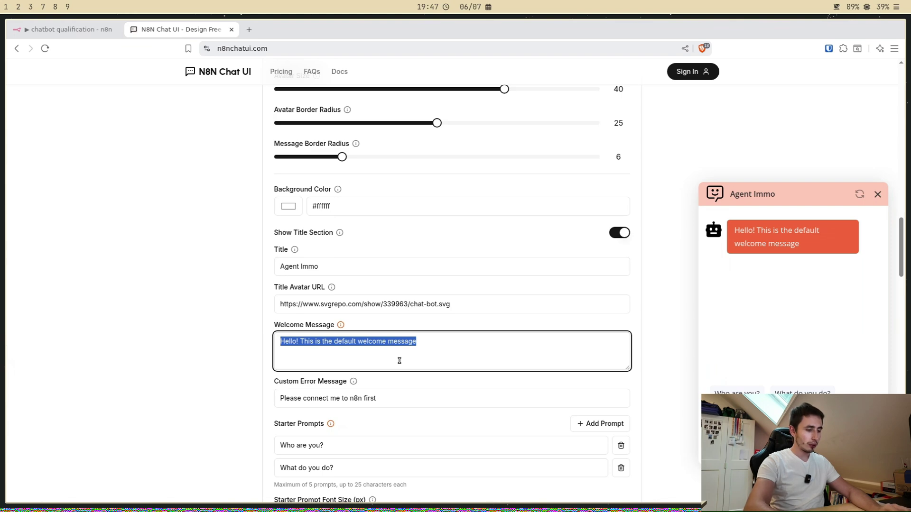
text(Co)
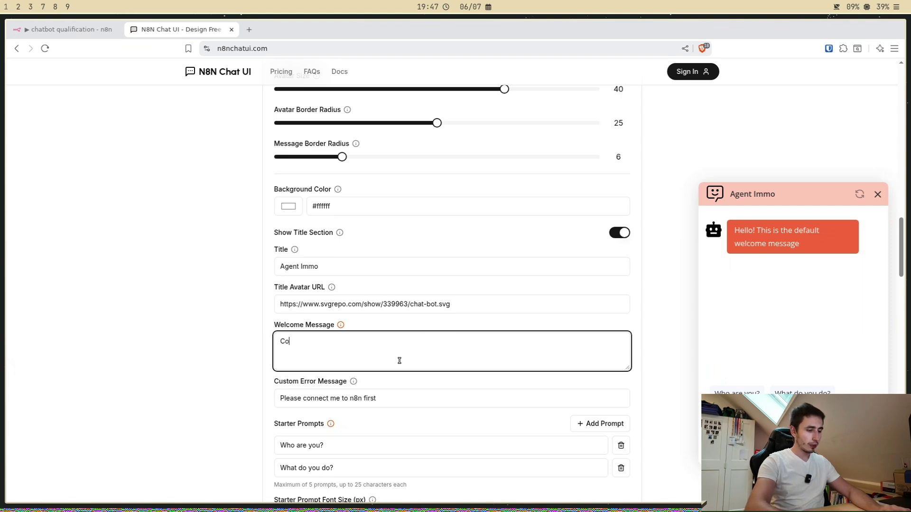
text(mment puis-)
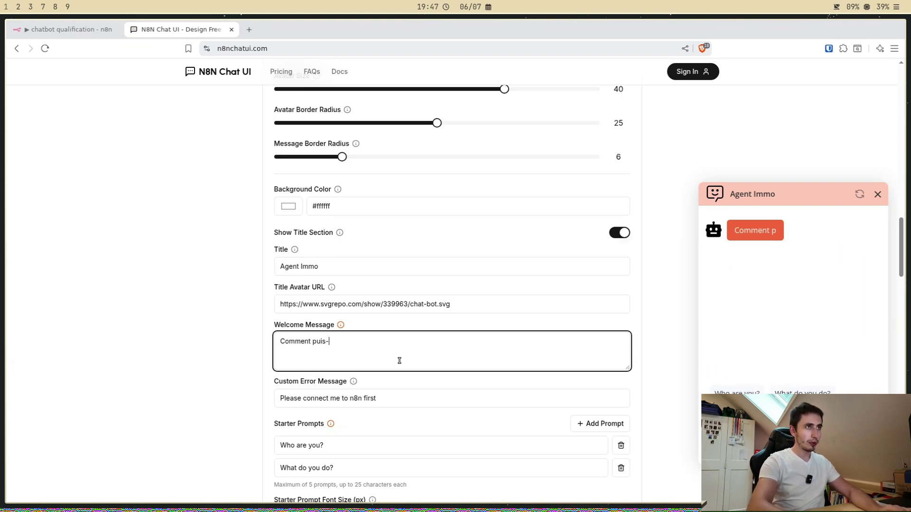
text(je aider ?)
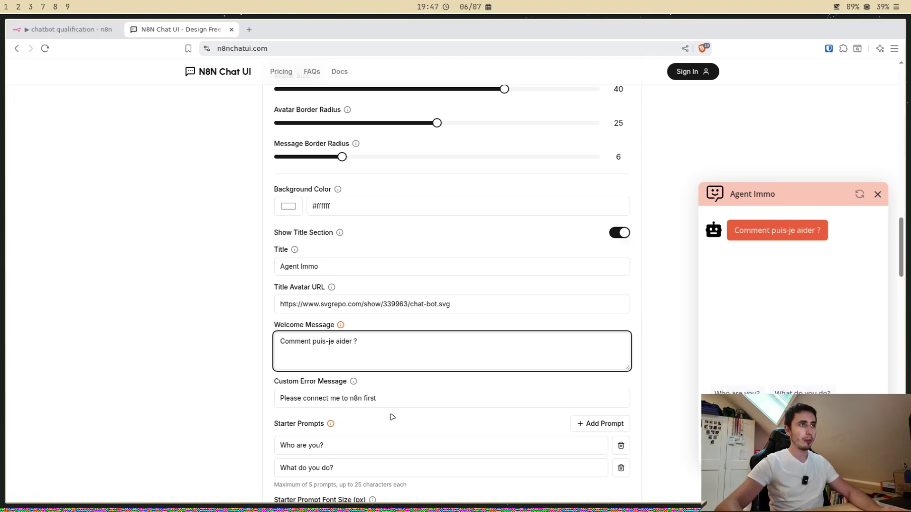
scroll(380, 375, down, 3)
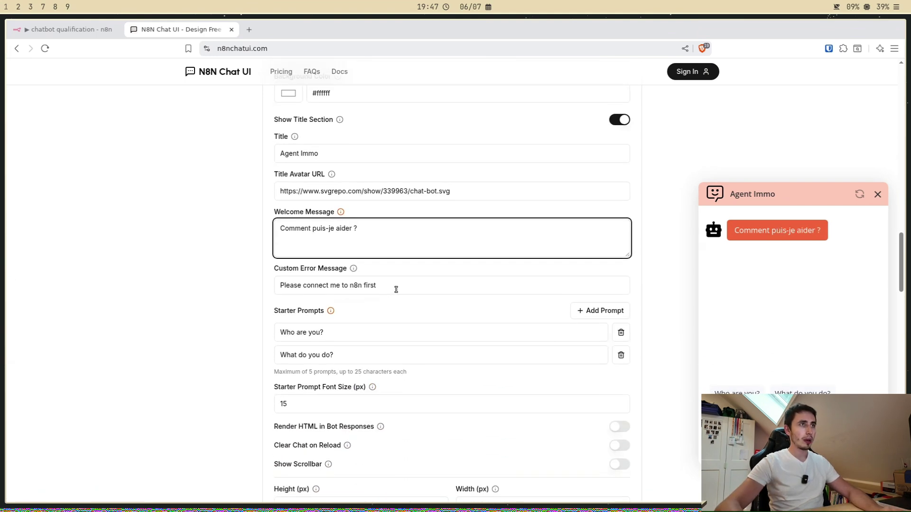
scroll(422, 288, down, 1)
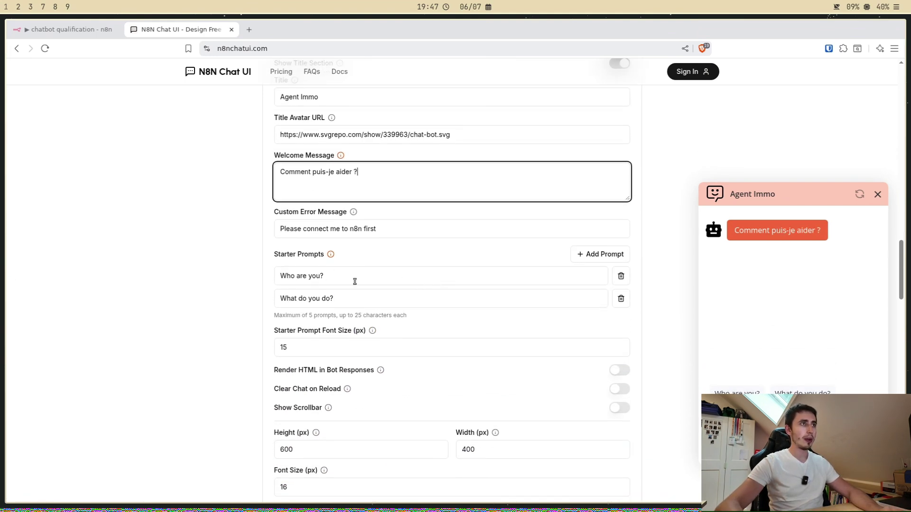
Step: Remove the existing starter prompts, including 'Who are you?', and add three empty prompt slots
click(627, 279)
click(624, 276)
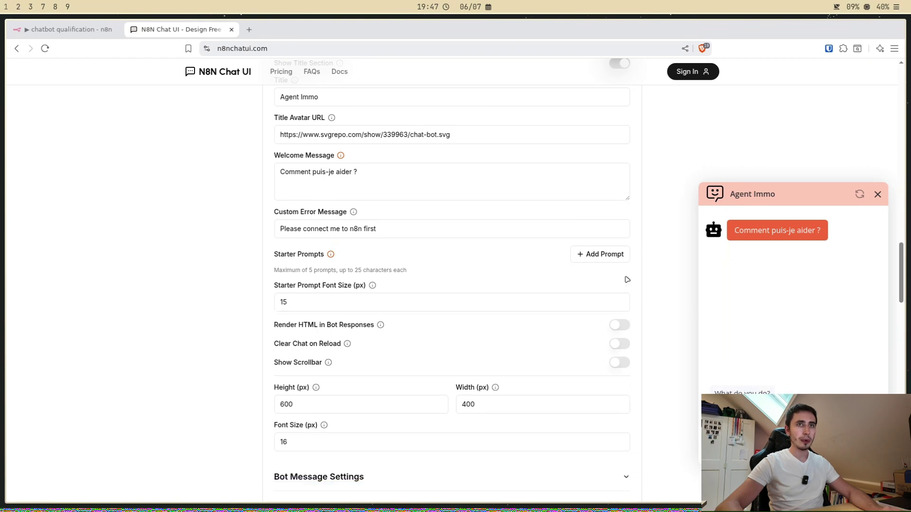
click(602, 255)
double_click(602, 255)
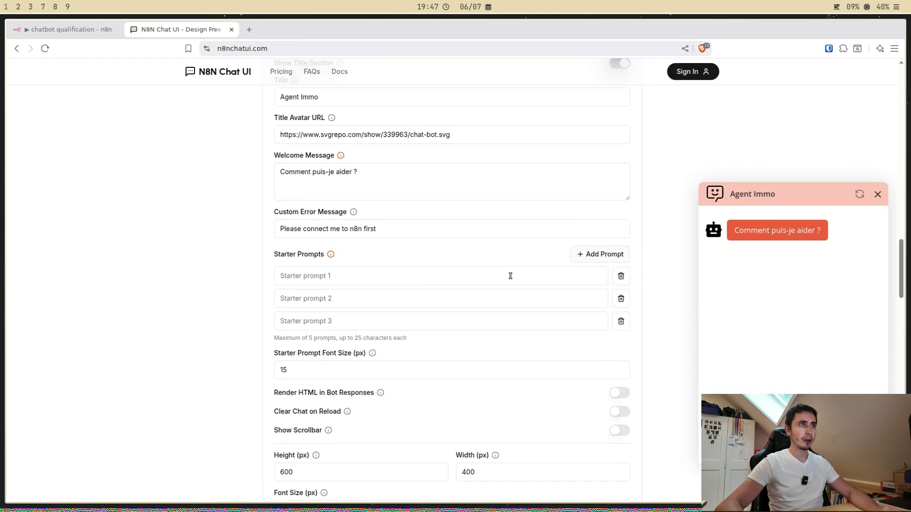
Step: Fill the starter prompts with 'Je cherche un bien', 'Je possède un bien' and 'Je veux investir'
click(351, 283)
text(Je veux)
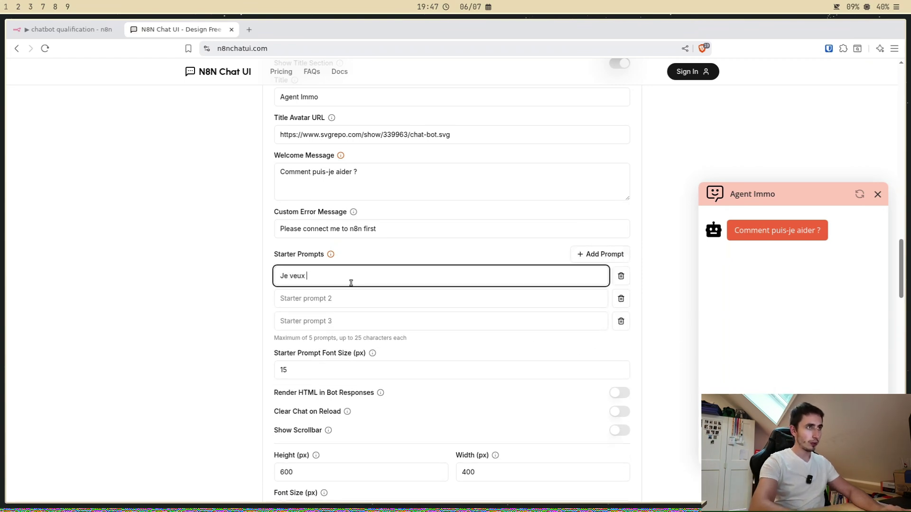
key(BackSpace)
key(BackSpace)
key(BackSpace)
key(BackSpace)
text(chercher un)
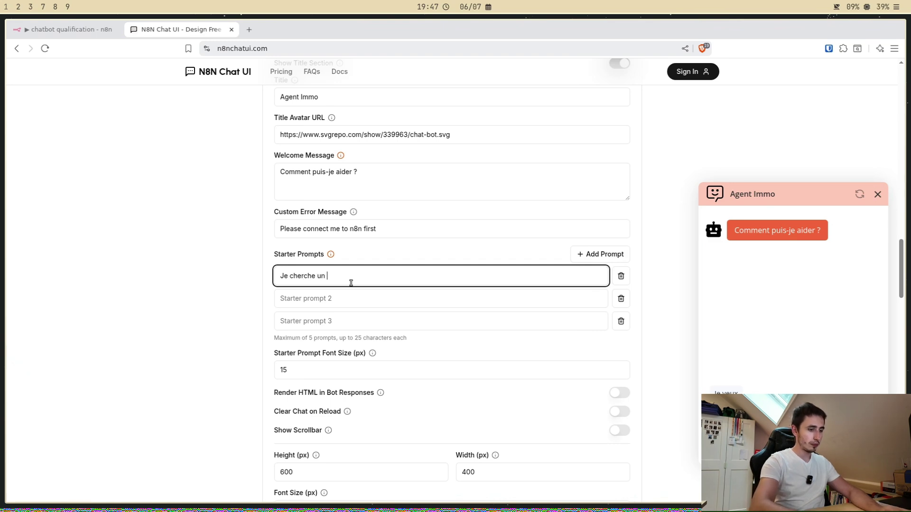
text( bien)
click(354, 297)
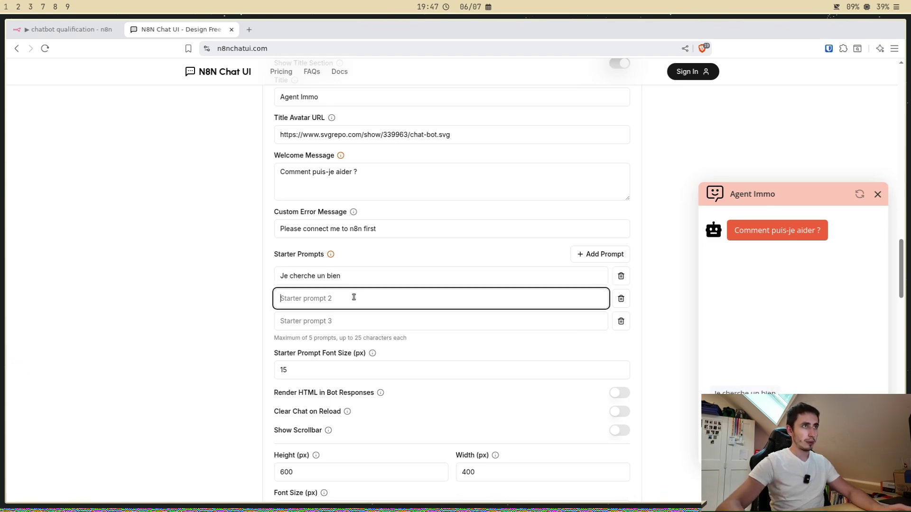
text(Je poss)
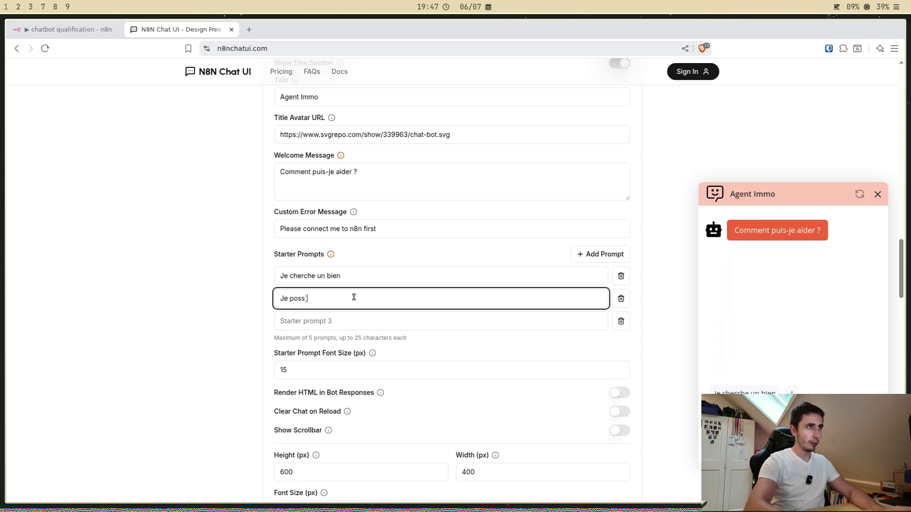
text(ède un bien)
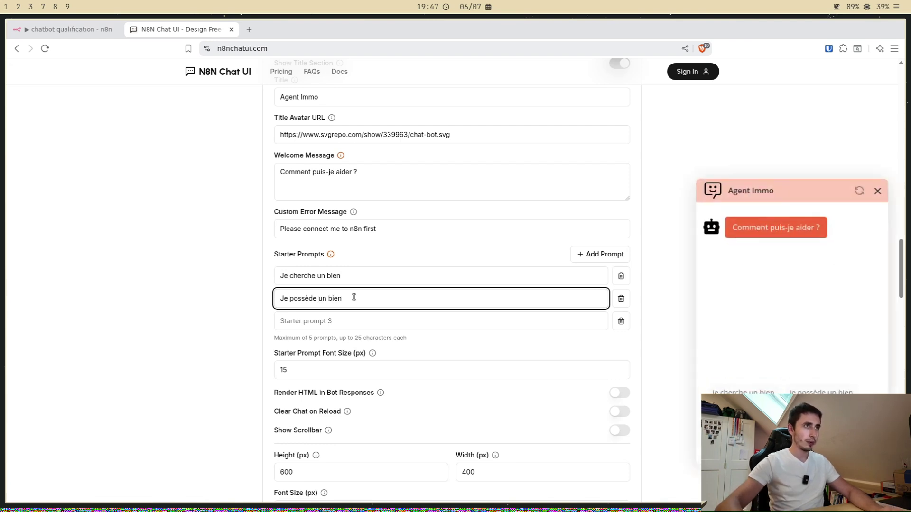
click(352, 322)
text(Je )
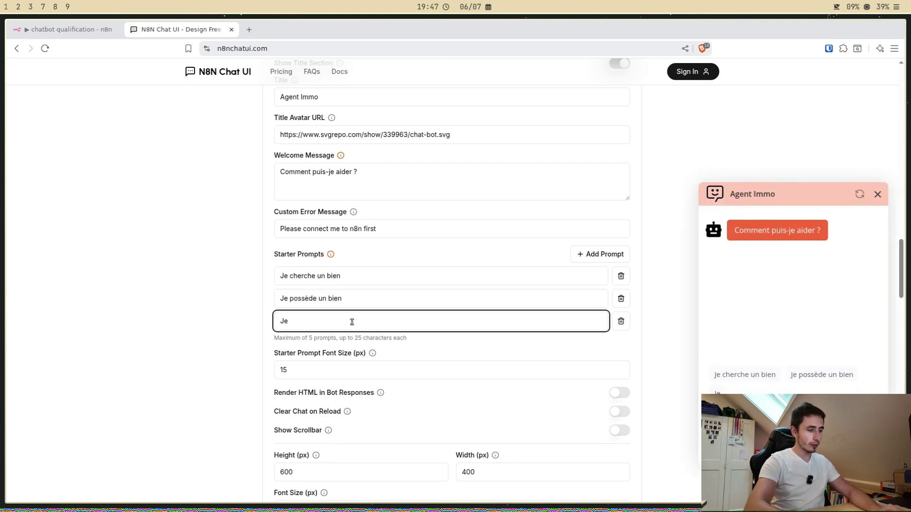
text(veux investir)
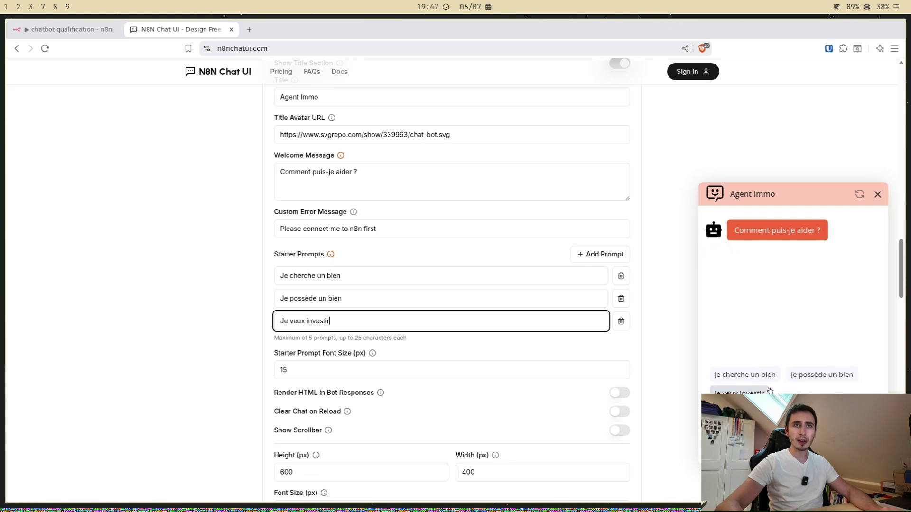
key(Tab)
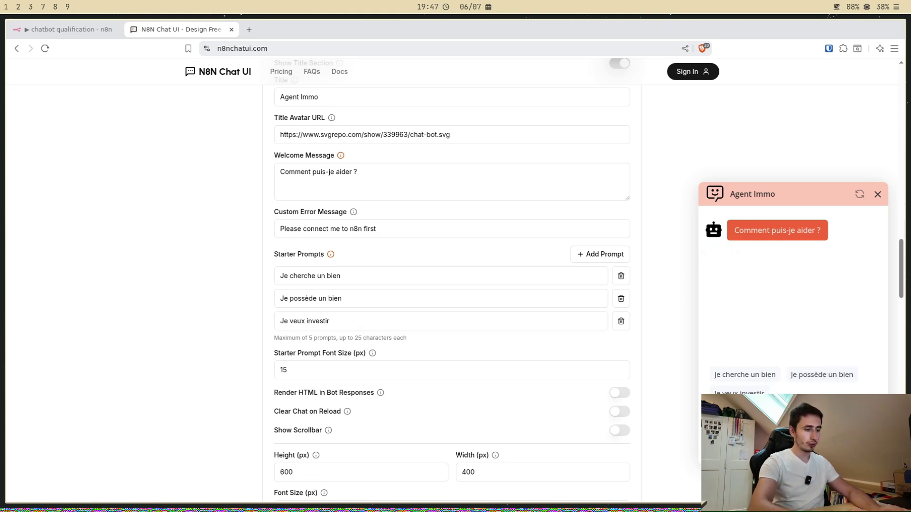
Step: Expand the bot message, user message and text input settings sections
scroll(670, 387, down, 5)
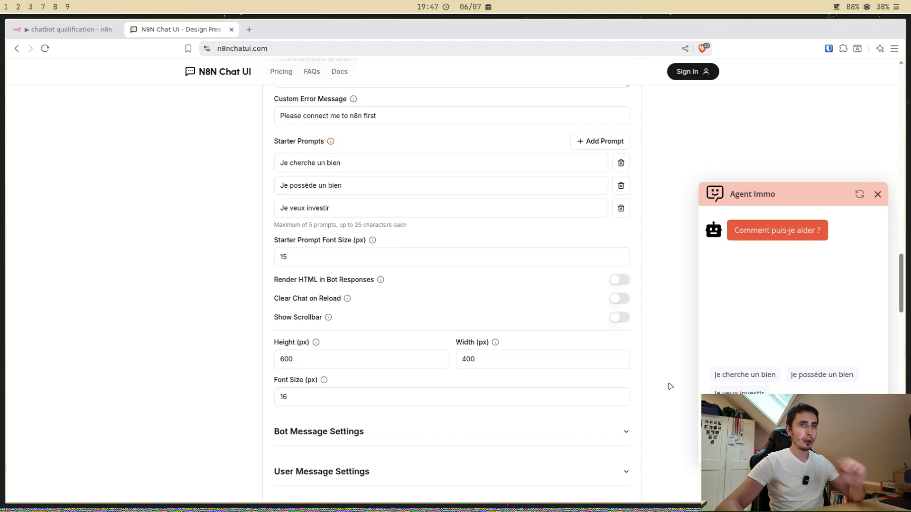
click(318, 318)
scroll(255, 340, down, 2)
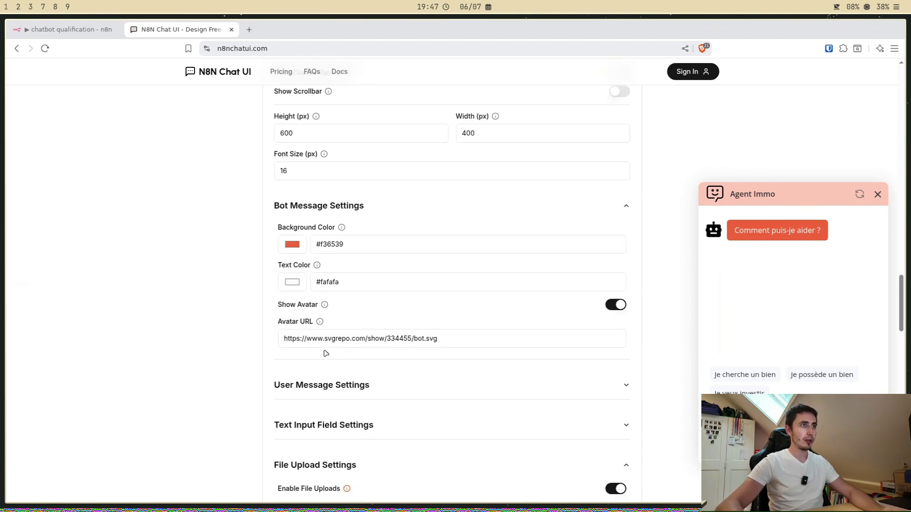
click(333, 382)
scroll(393, 364, down, 2)
scroll(394, 364, down, 2)
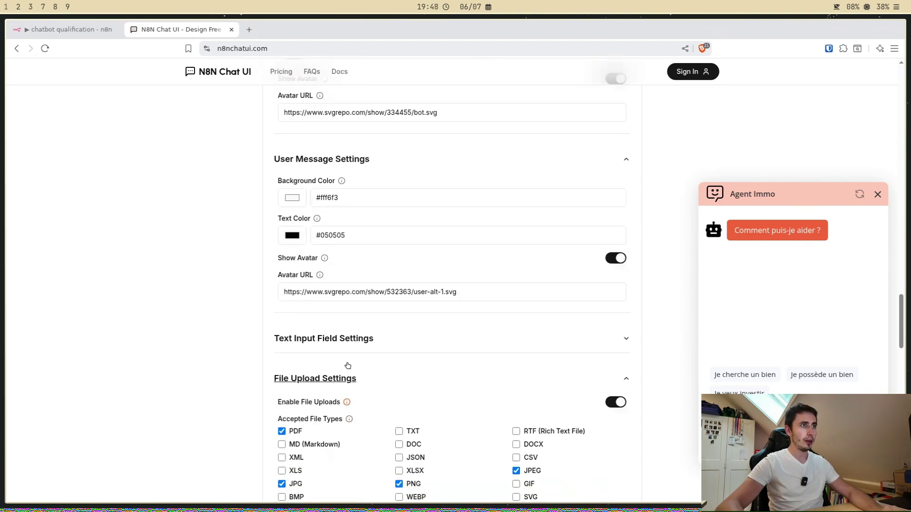
click(348, 338)
scroll(390, 346, down, 2)
scroll(391, 346, down, 4)
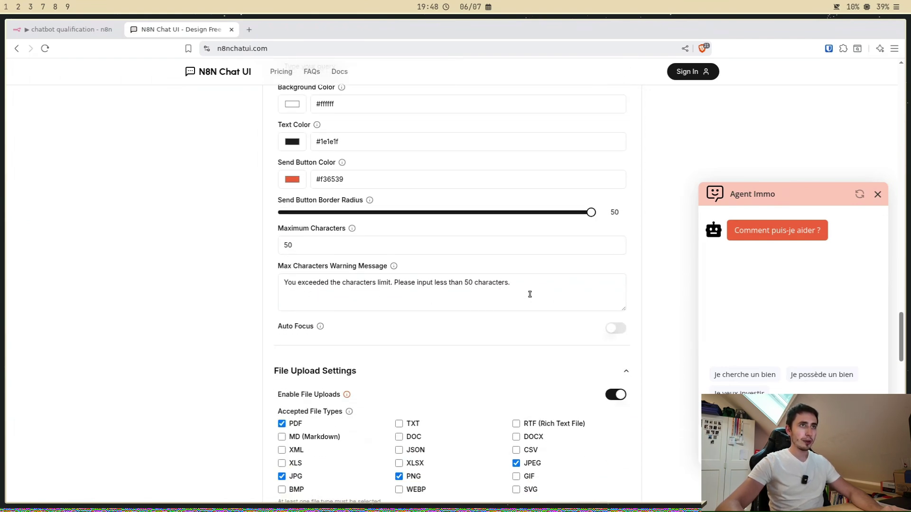
Step: Set the input's Maximum Characters limit to 999
click(321, 252)
text(0)
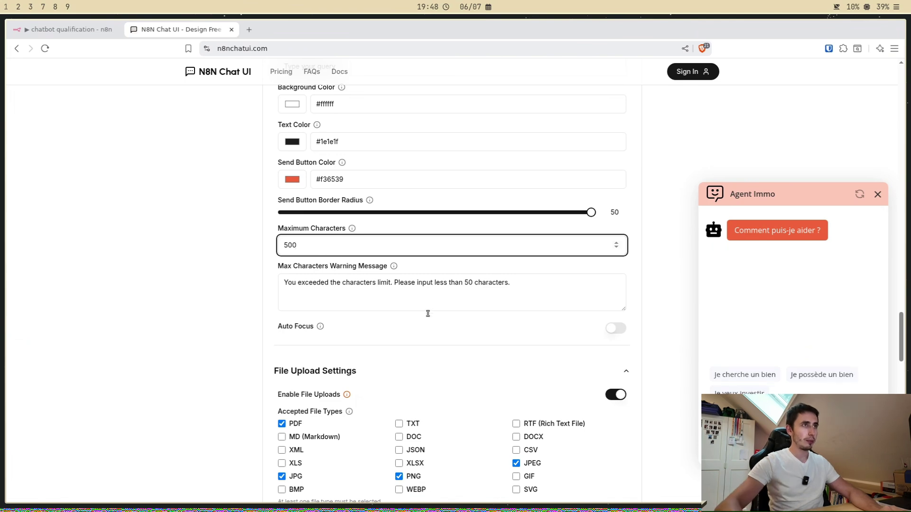
click(425, 301)
double_click(301, 247)
text(999)
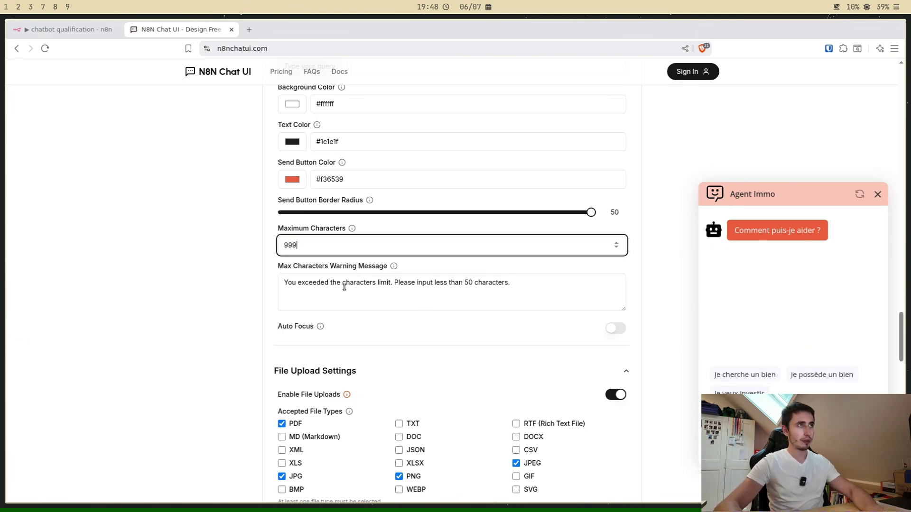
click(344, 287)
Step: Turn off file uploads and voice input in the chat
scroll(344, 288, down, 2)
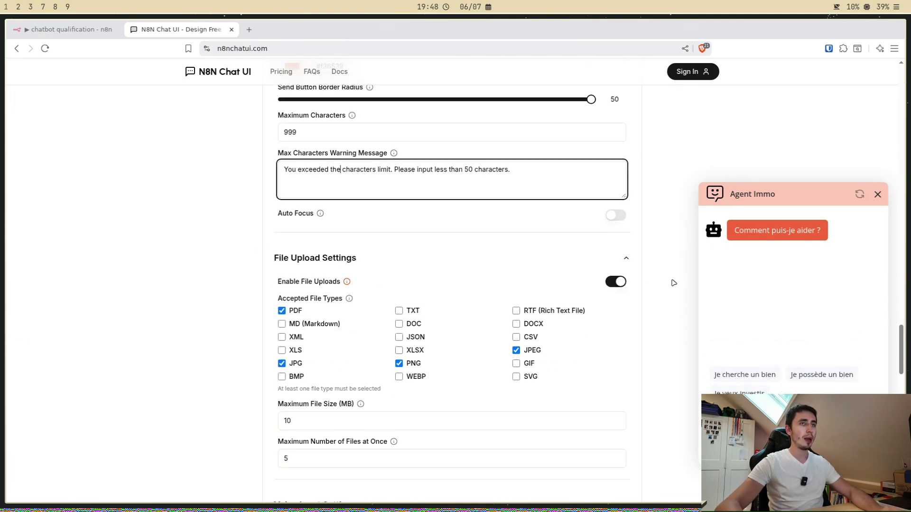
click(616, 282)
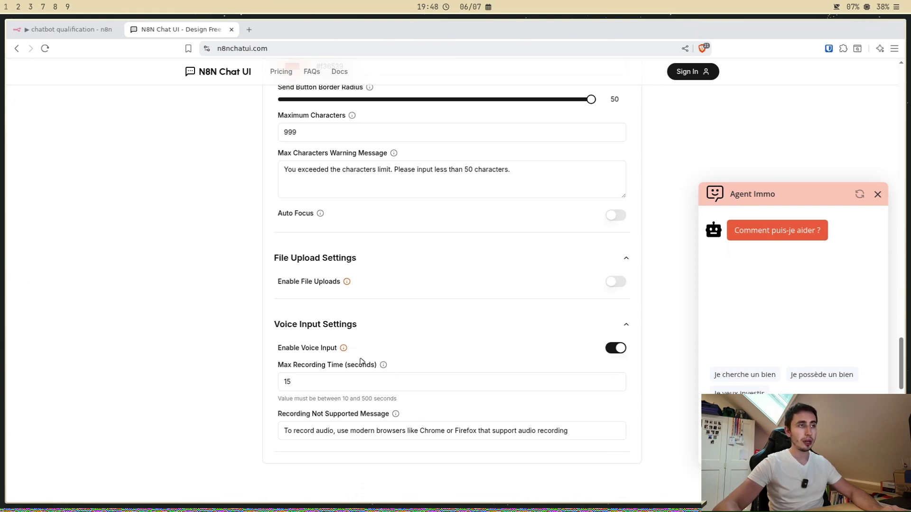
click(612, 350)
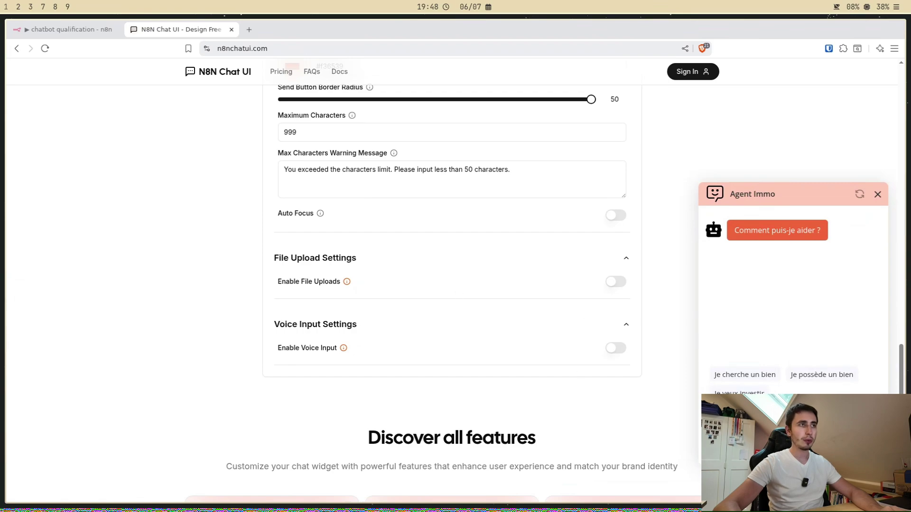
Step: Review the Footer options, return to Window settings, then move to the Embed Code step
scroll(602, 300, up, 20)
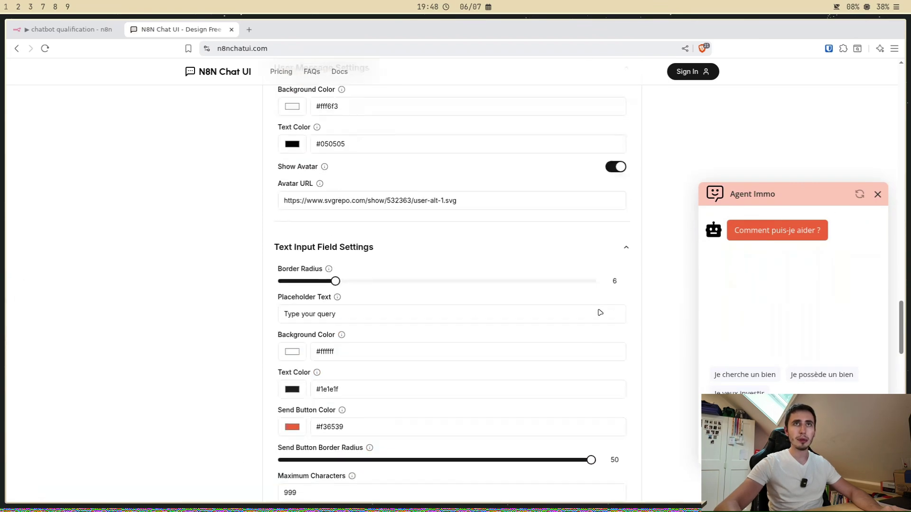
scroll(500, 316, up, 6)
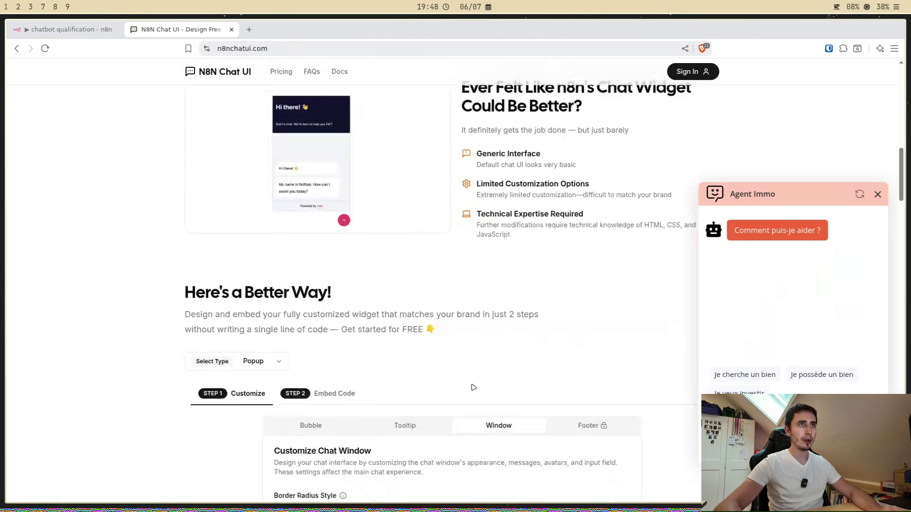
scroll(589, 413, down, 3)
click(591, 262)
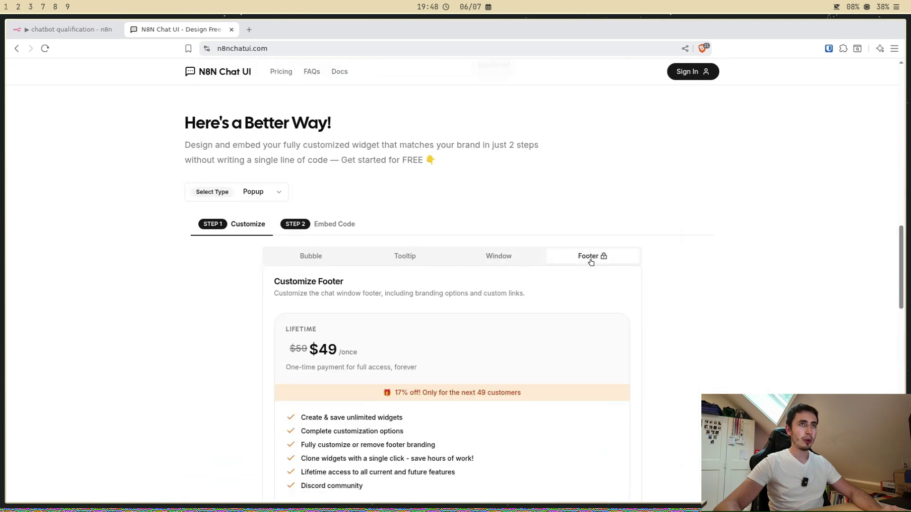
scroll(591, 262, down, 2)
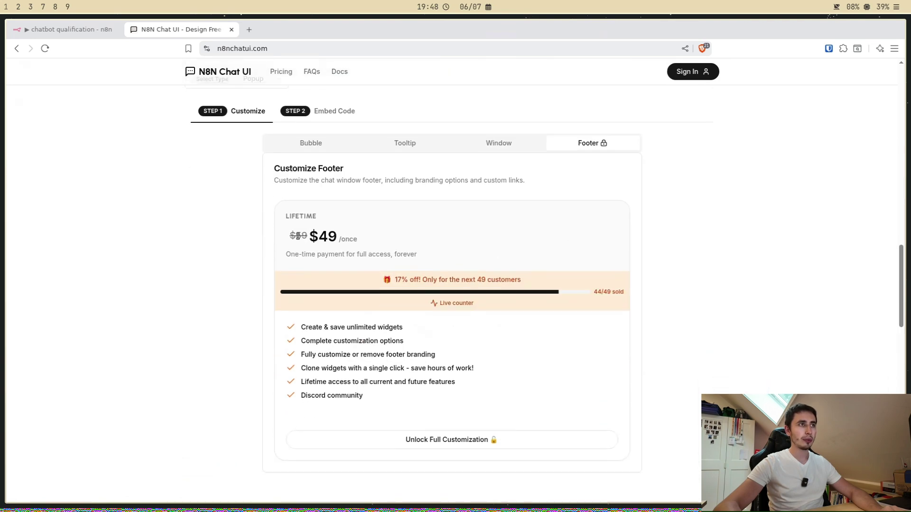
click(519, 148)
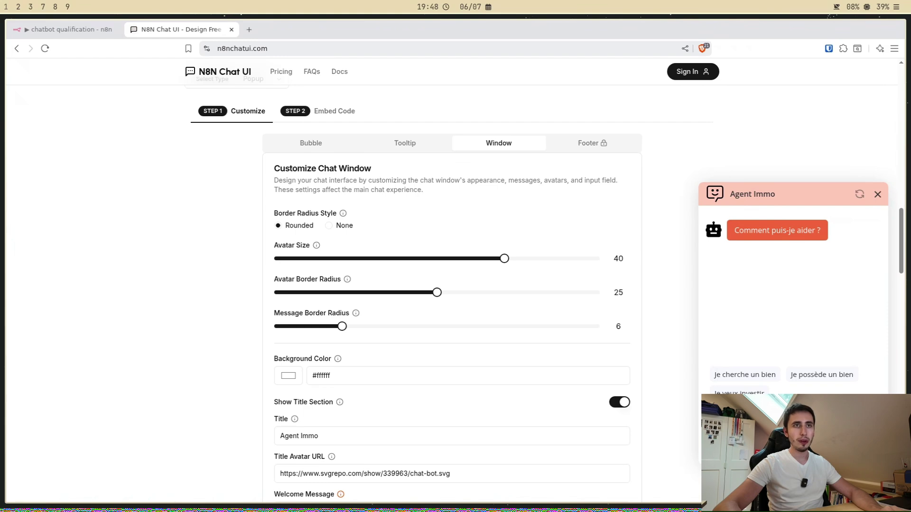
click(344, 116)
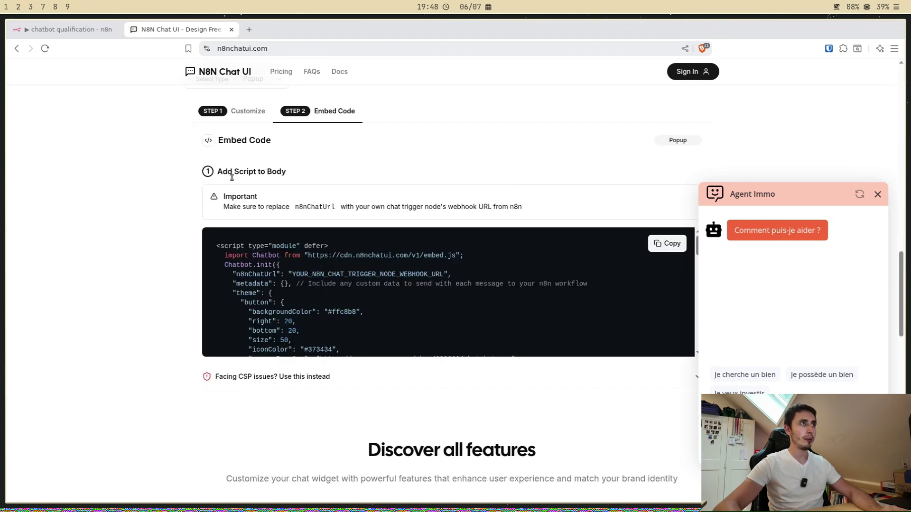
Step: Copy the generated popup embed script containing the placeholder webhook URL
click(670, 243)
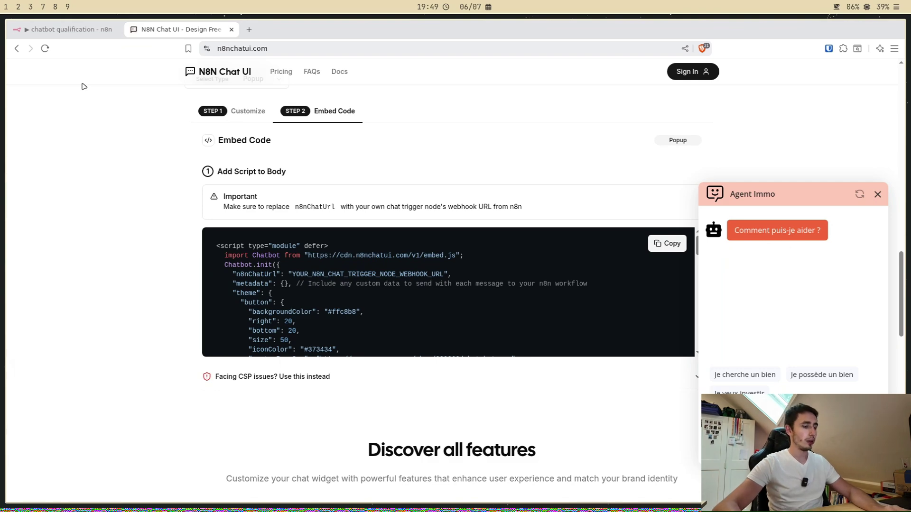
Step: Replace the old chatbot script block in baseof.html with the newly copied embed code
key(super+1)
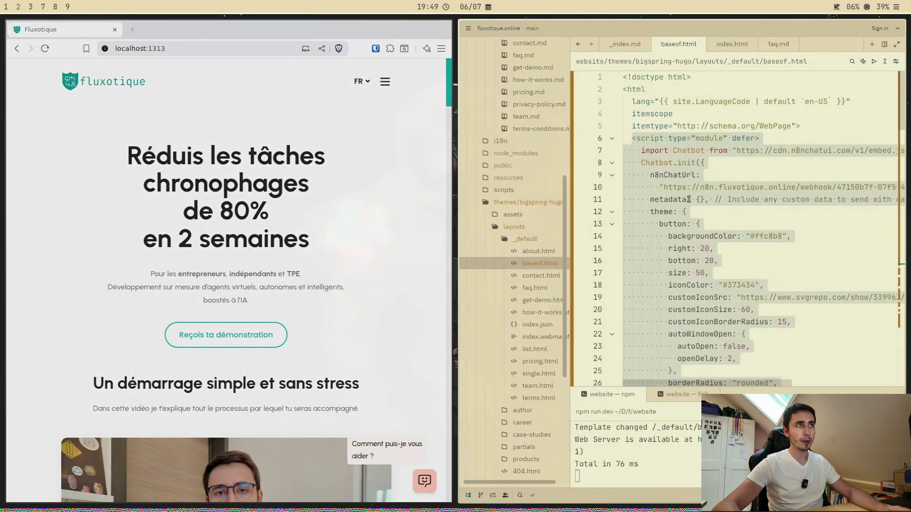
click(748, 165)
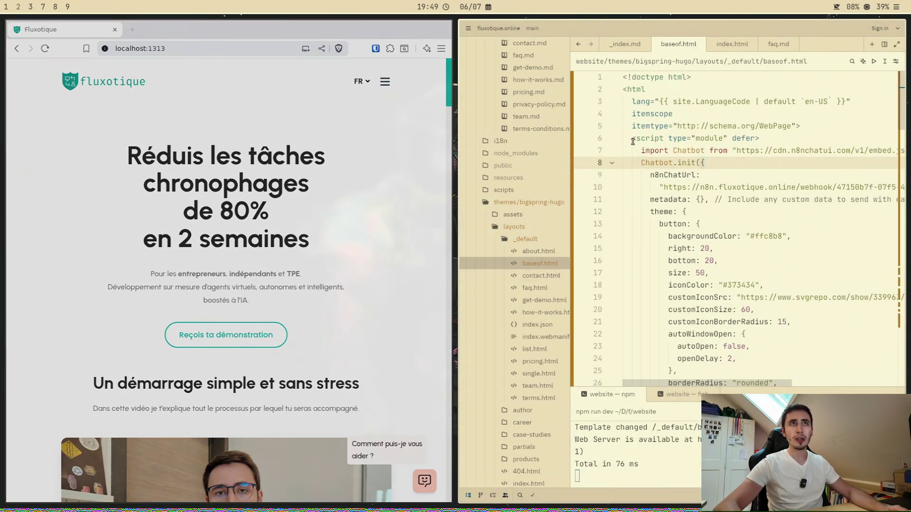
scroll(638, 141, down, 15)
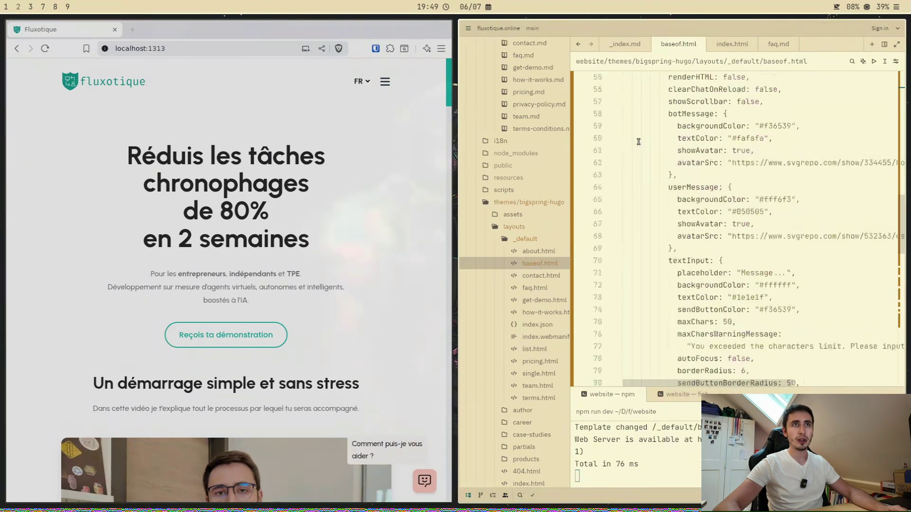
scroll(670, 230, up, 14)
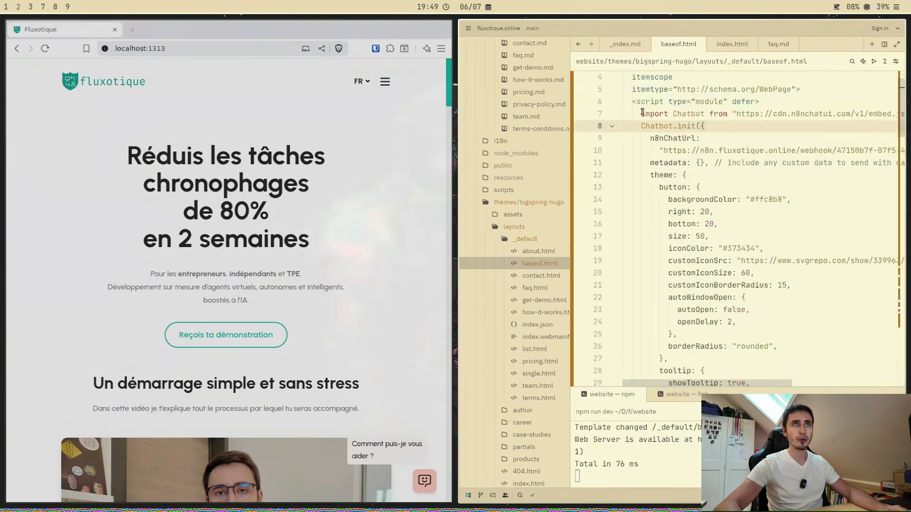
drag(643, 112, 686, 372)
key(ctrl+v)
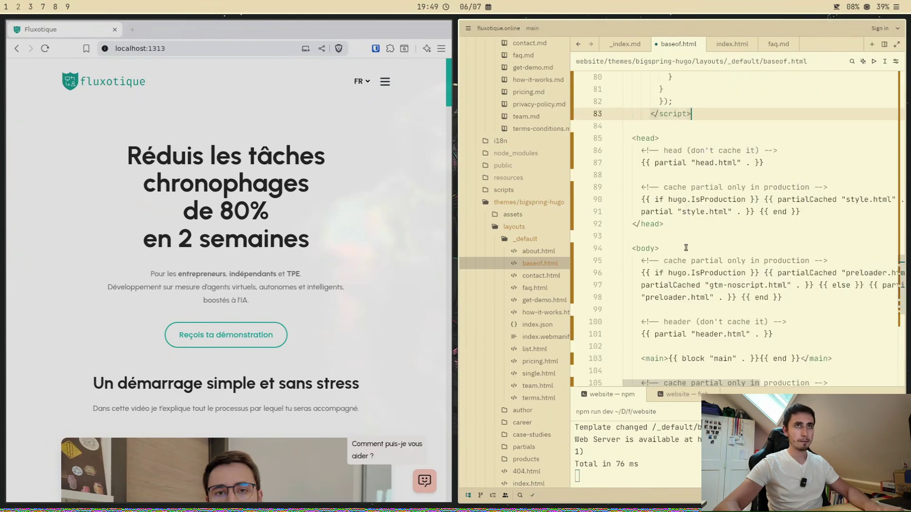
scroll(686, 248, up, 16)
scroll(653, 176, up, 5)
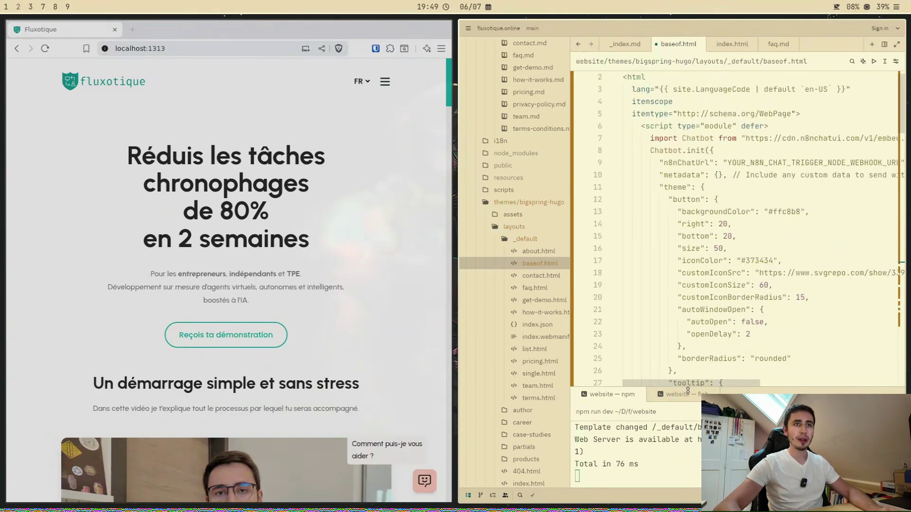
drag(704, 383, 725, 384)
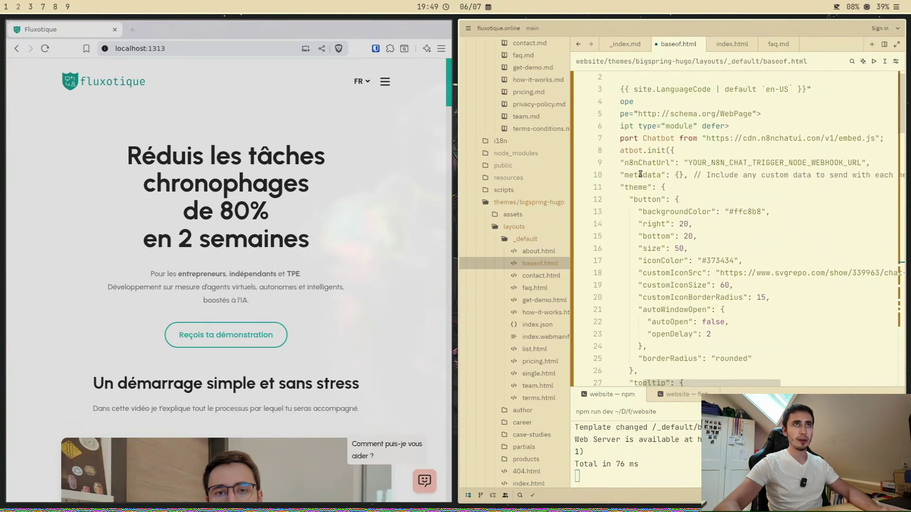
key(super+Left)
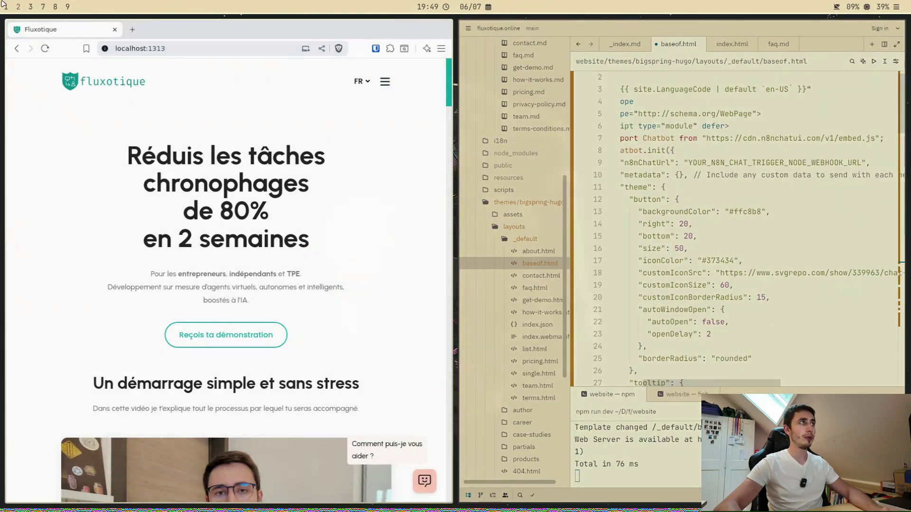
Step: Copy the n8n chat trigger's Chat URL and select the placeholder URL on line 9
click(69, 32)
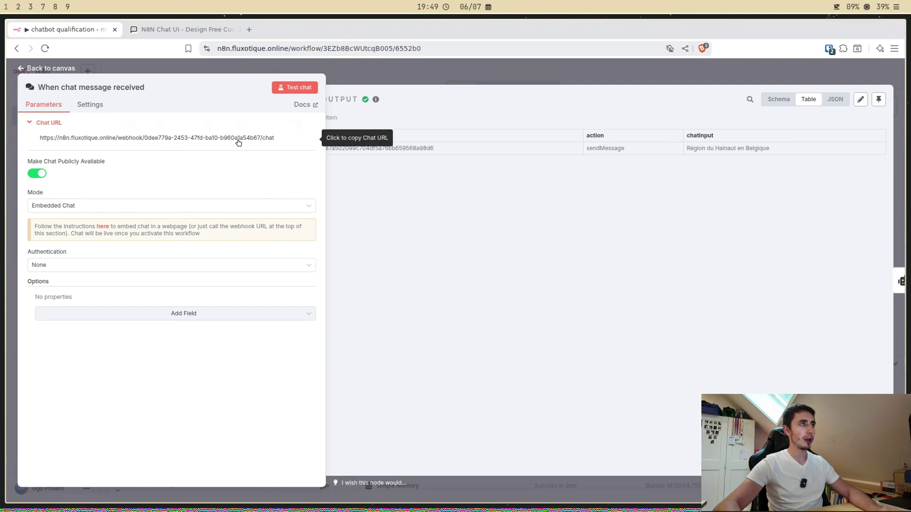
click(240, 138)
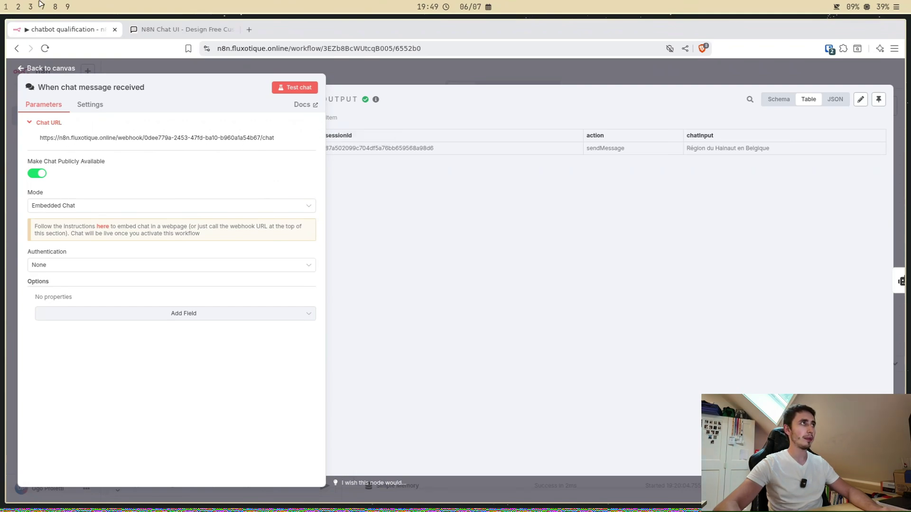
key(super+Right)
drag(689, 164, 861, 165)
Step: Paste the n8n webhook URL as n8nChatUrl and save baseof.html to trigger a rebuild
key(ctrl+v)
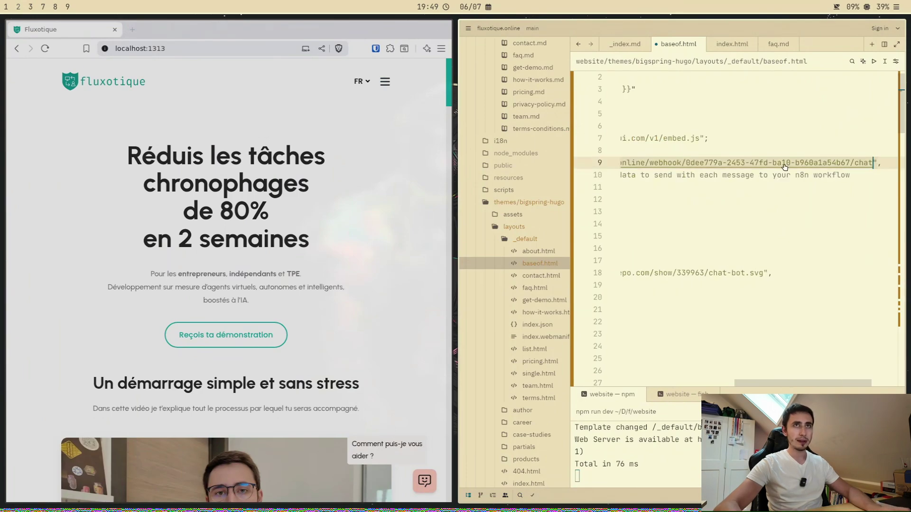
click(801, 356)
key(ctrl+s)
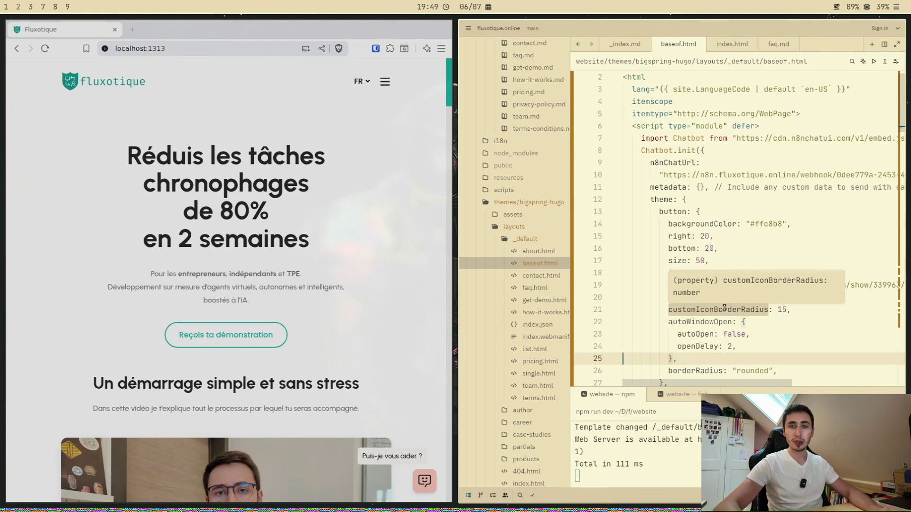
scroll(664, 124, up, 1)
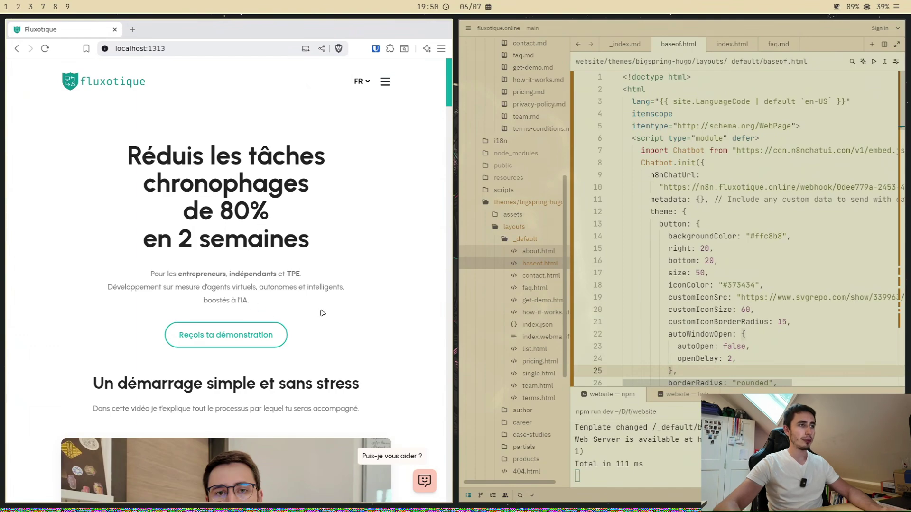
Step: Open the Agent Immo chat, send the 'Je veux investir' quick reply, then switch to n8n
click(424, 481)
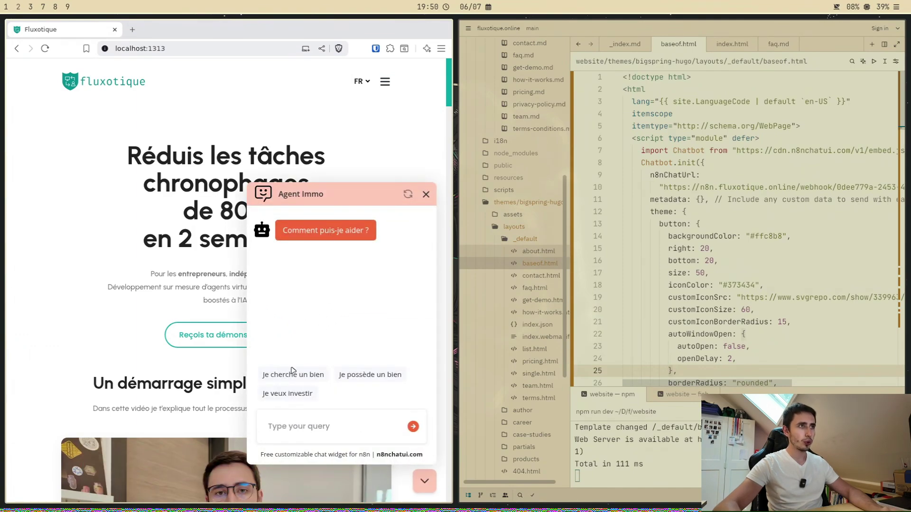
click(294, 396)
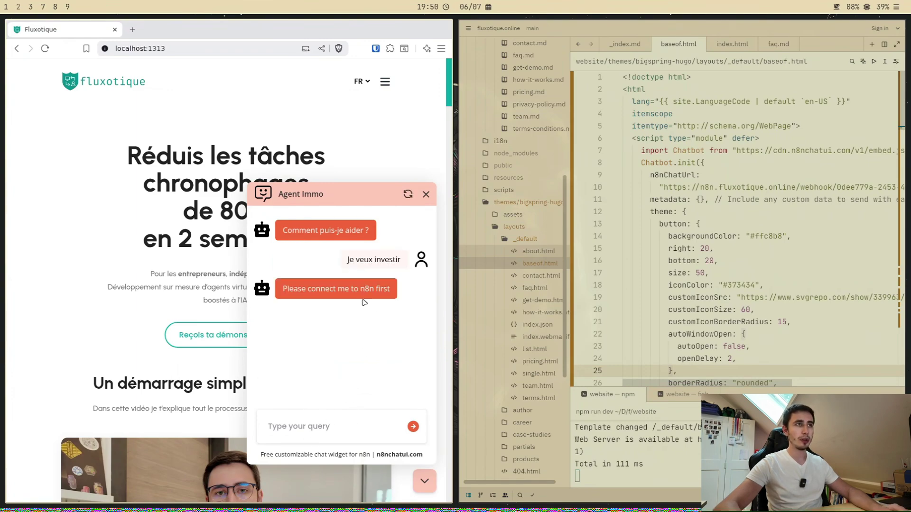
key(super+1)
Step: Save and activate the chatbot qualification workflow, then verify the chat trigger's URL
key(Escape)
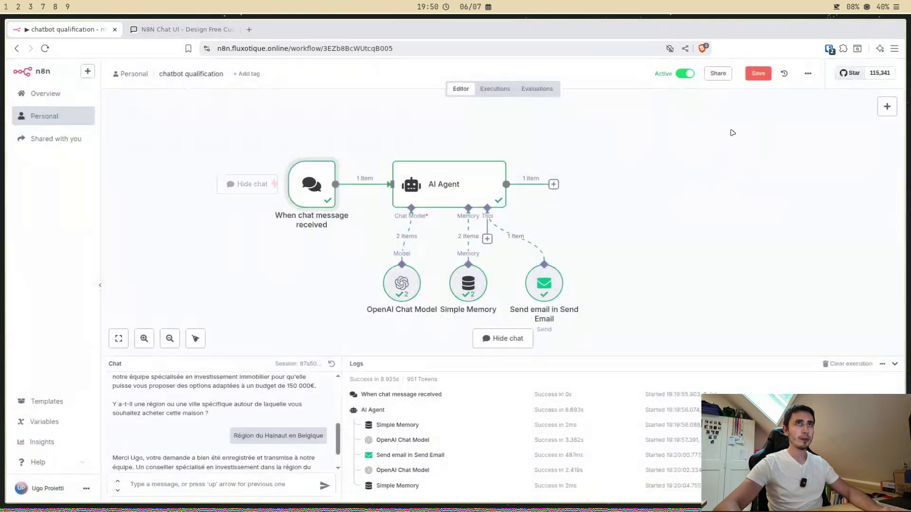
click(758, 73)
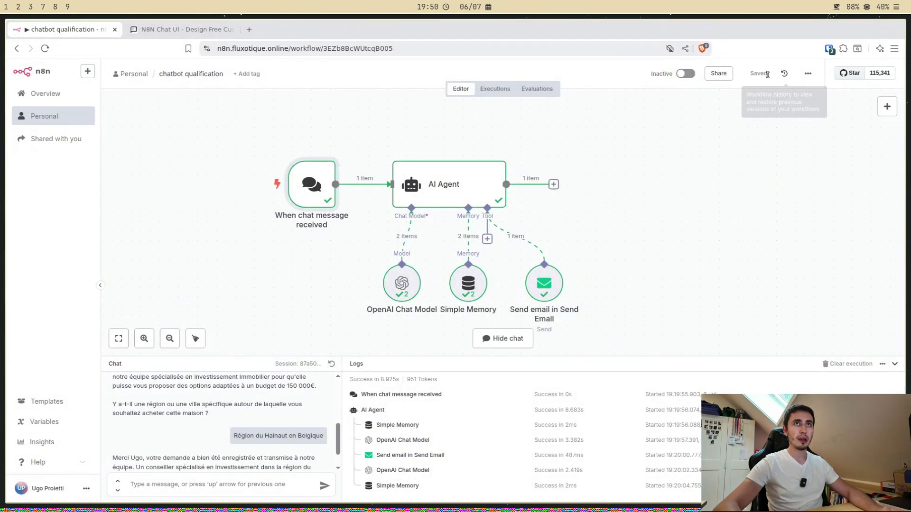
click(689, 76)
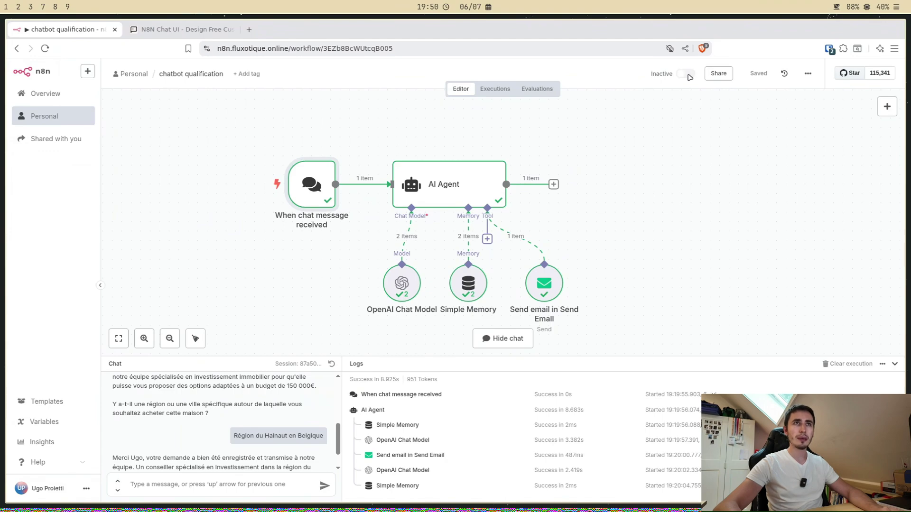
click(539, 304)
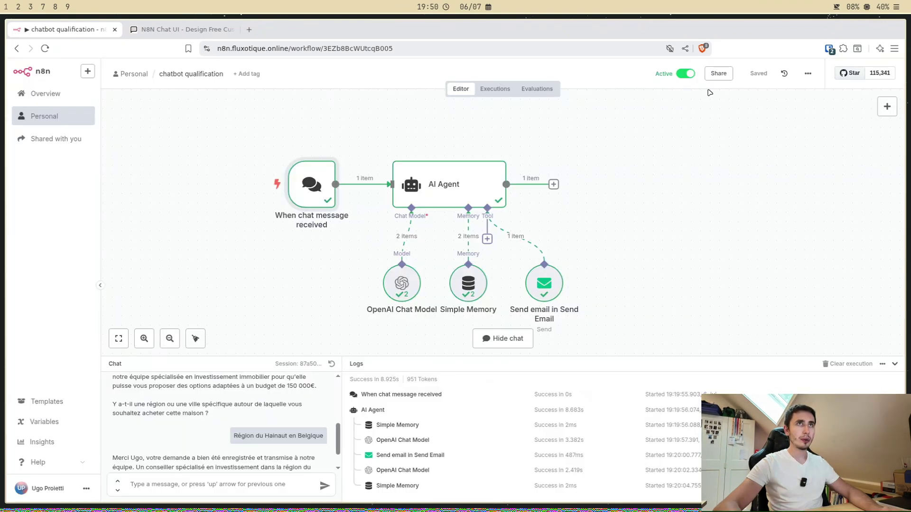
double_click(312, 185)
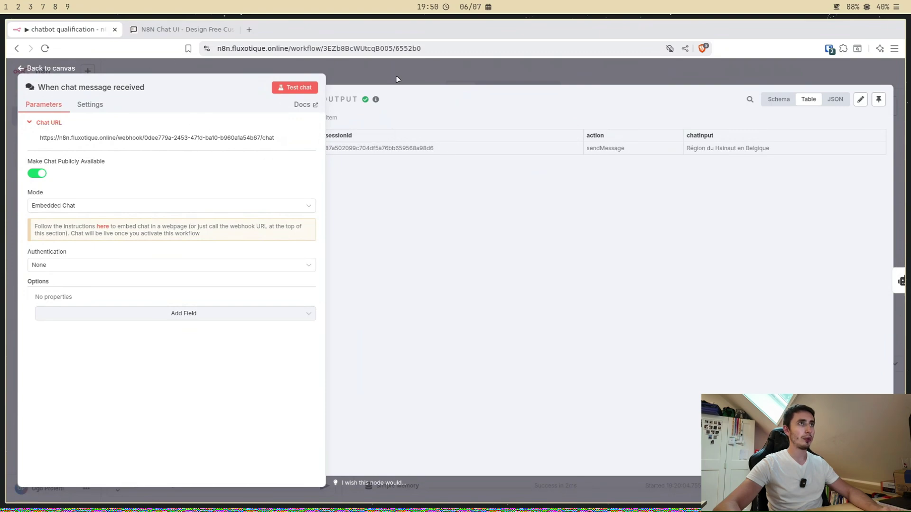
click(354, 75)
Step: Send 'Je veux investir' to the now-connected Agent Immo chat
key(super+2)
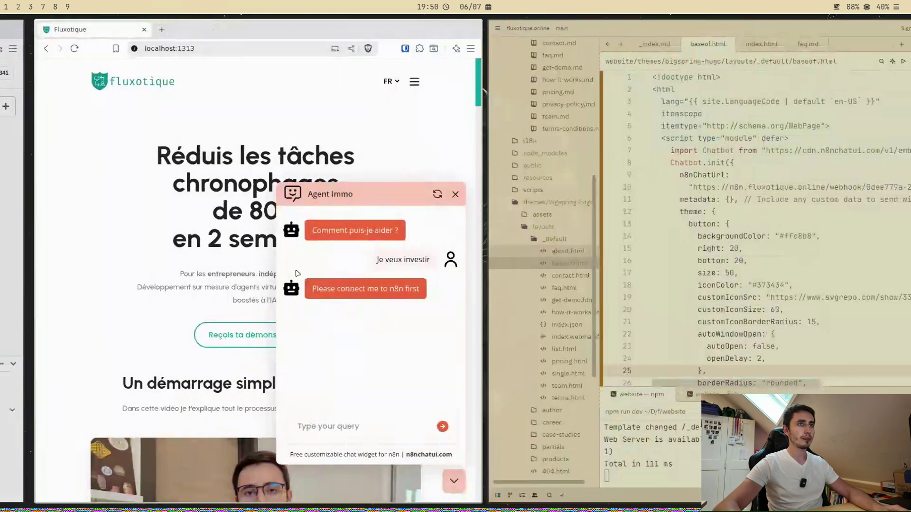
drag(401, 260, 346, 260)
key(ctrl+c)
click(309, 434)
key(ctrl+v)
click(413, 430)
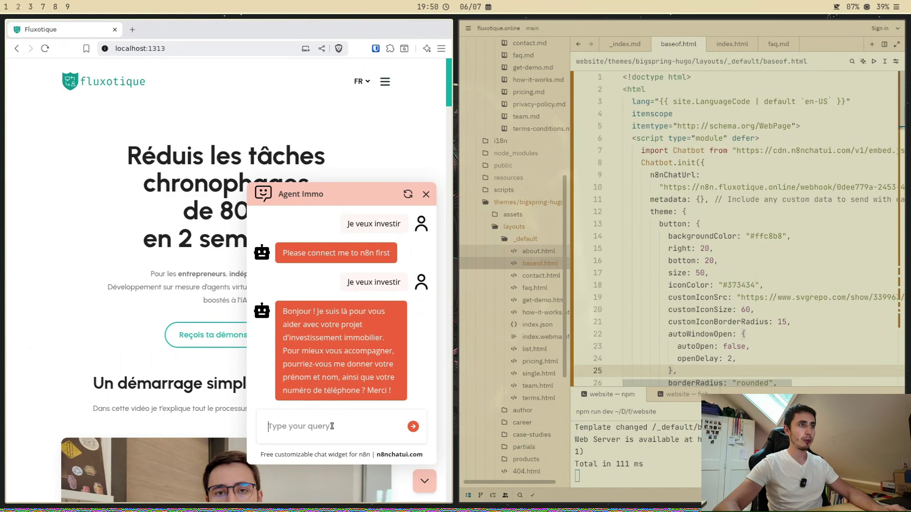
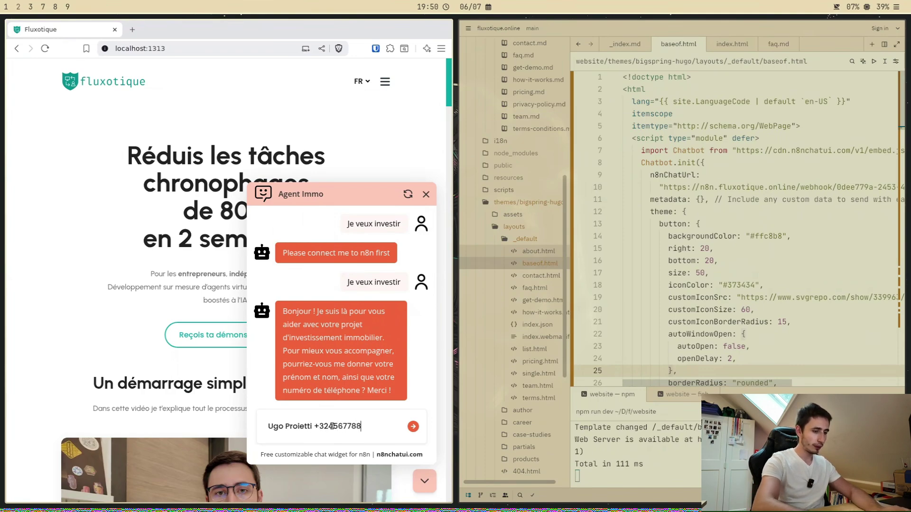
Step: Reply with the visitor's name and phone number, then answer 'Local commercial'
key(Return)
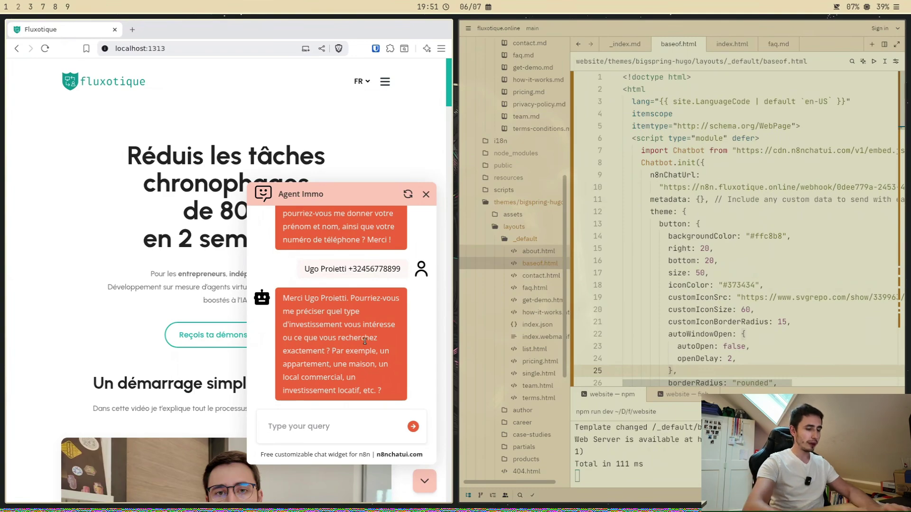
text(Local commerc)
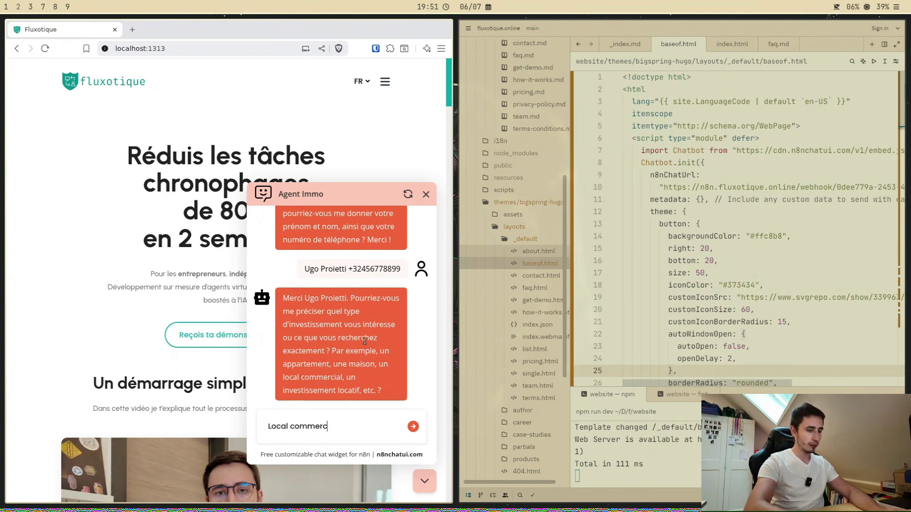
text(ial)
key(Return)
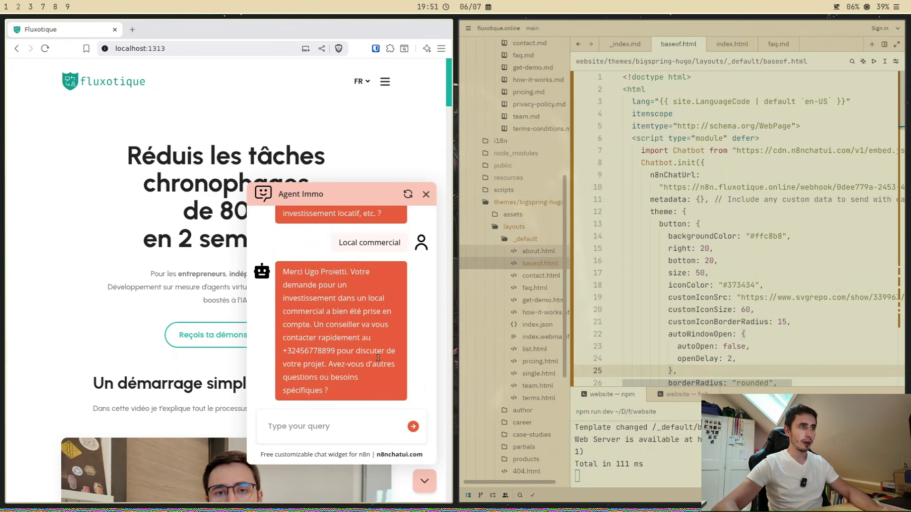
key(super+1)
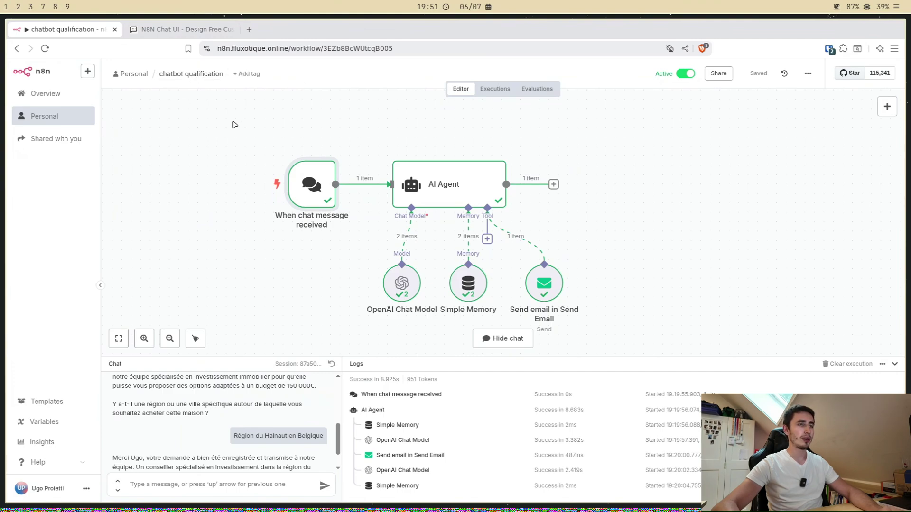
Step: Open the latest 19:51:05 run from the workflow's execution history
click(494, 89)
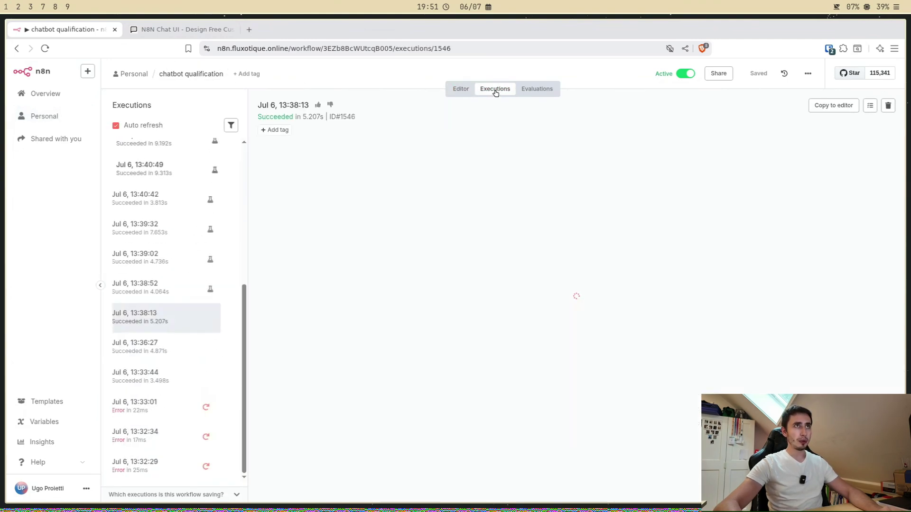
scroll(183, 220, up, 5)
click(175, 158)
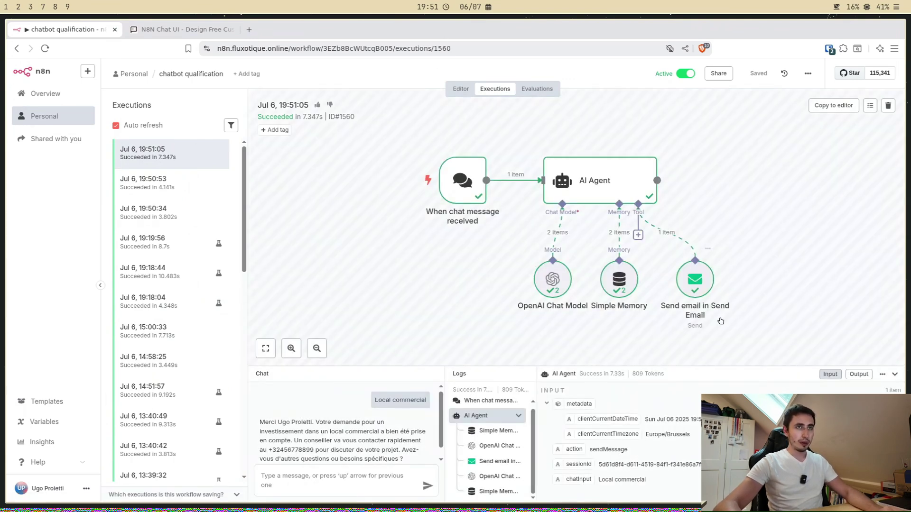
Step: Inspect the Send email step's output in JSON and Schema views, then close it
double_click(697, 289)
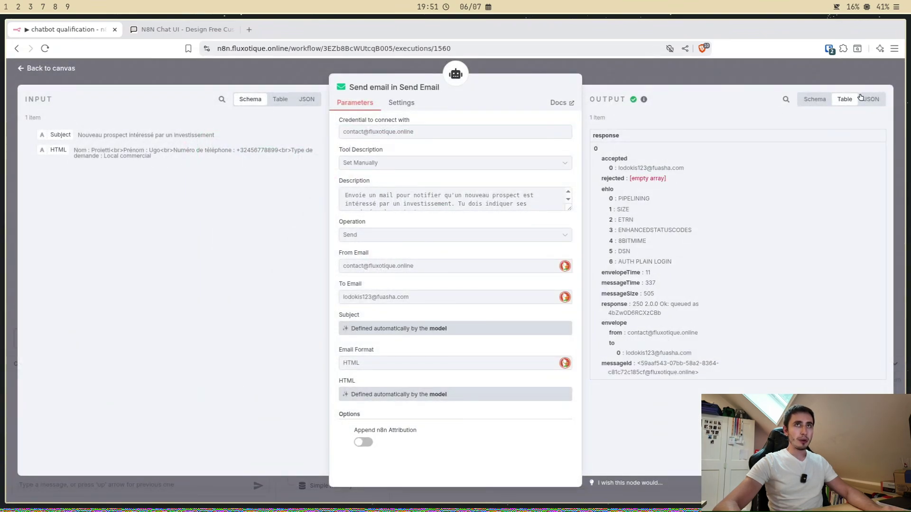
click(871, 99)
click(819, 101)
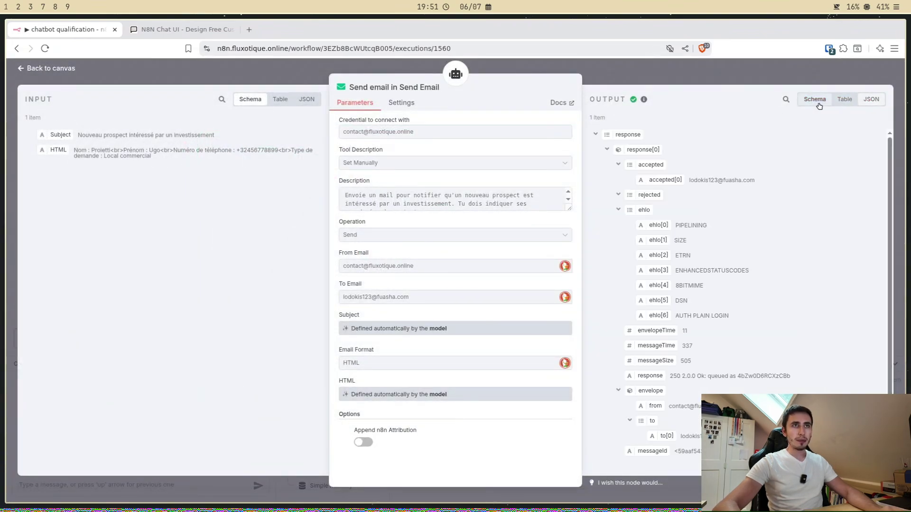
scroll(688, 349, down, 1)
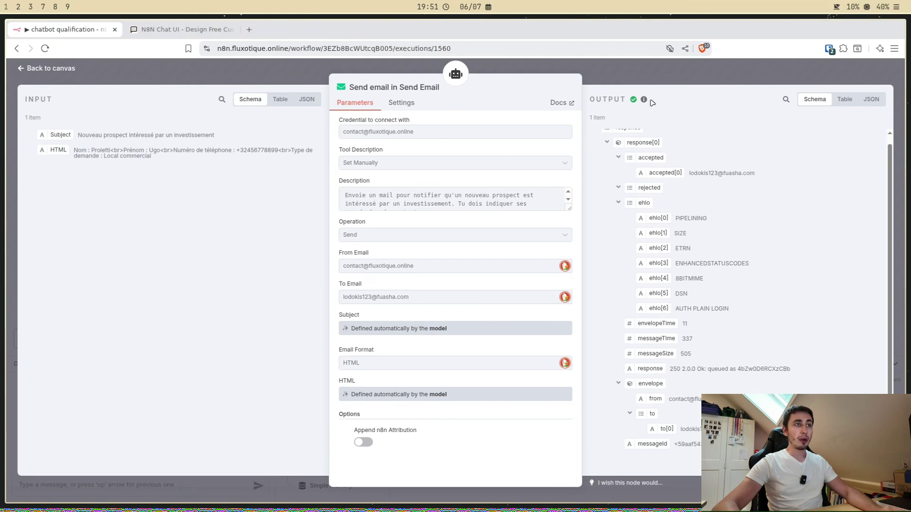
click(656, 79)
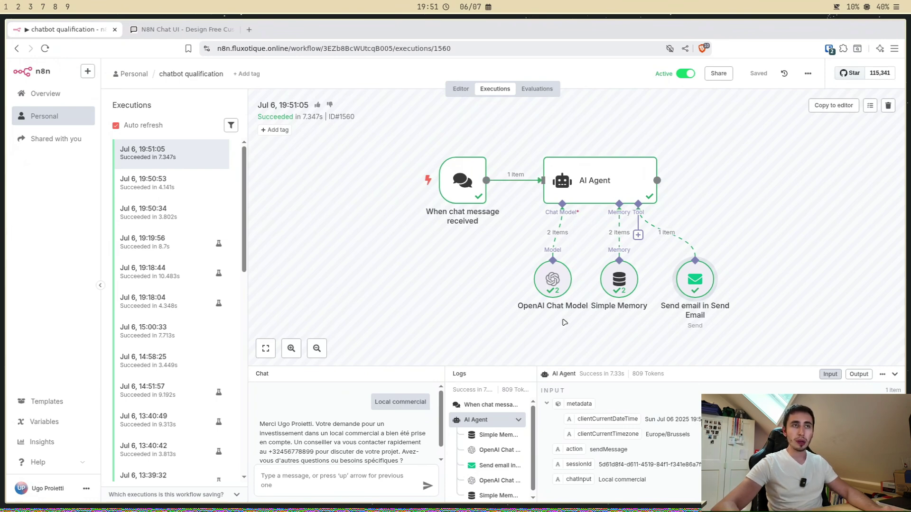
Step: Switch to the NocoDB 'Chatbot qualification' base tab in the browser
click(19, 6)
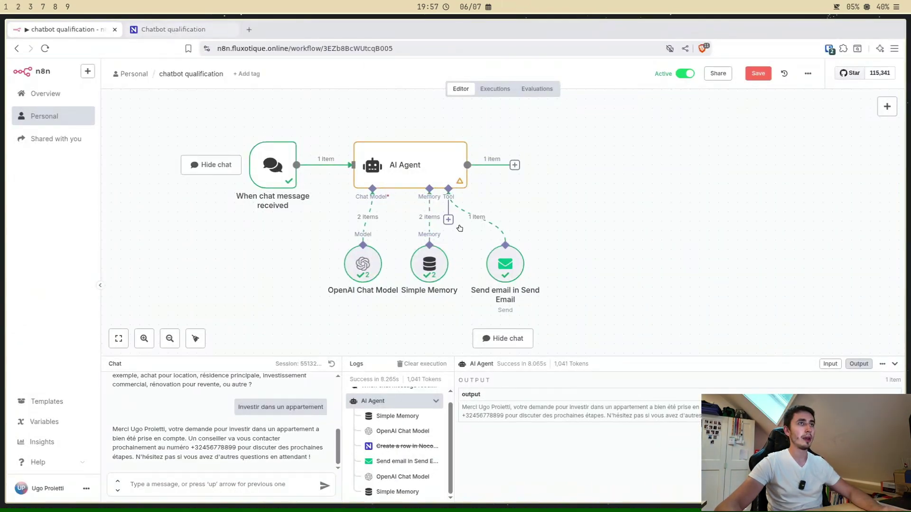
click(172, 30)
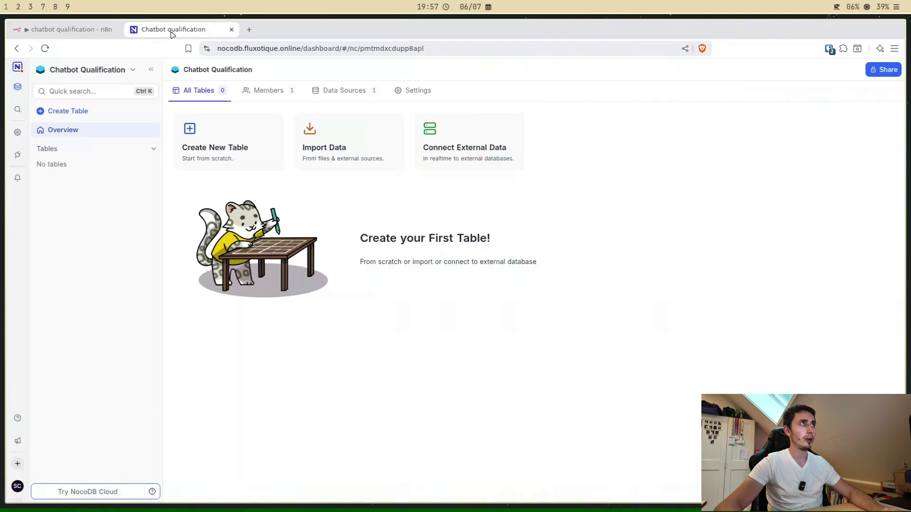
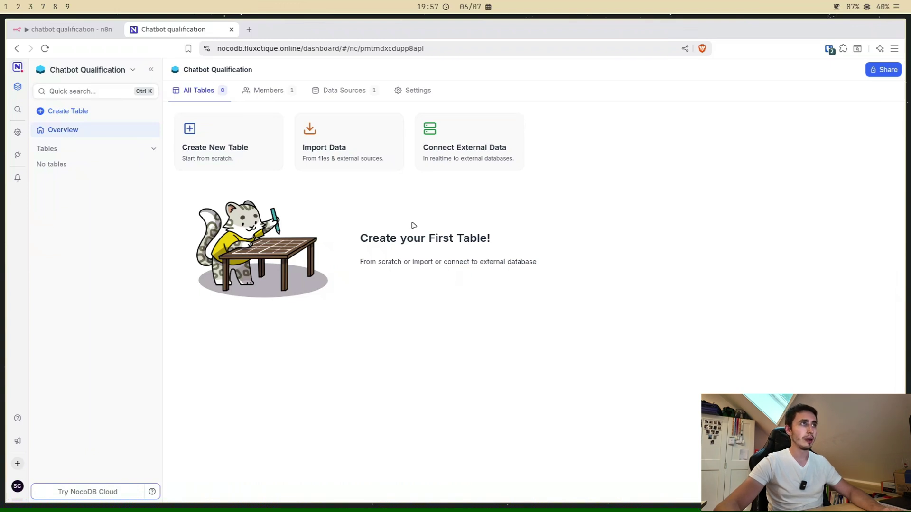
Step: Create Table-1 and turn its Title column into a Phone number column named 'Téléphone'
click(212, 147)
click(539, 230)
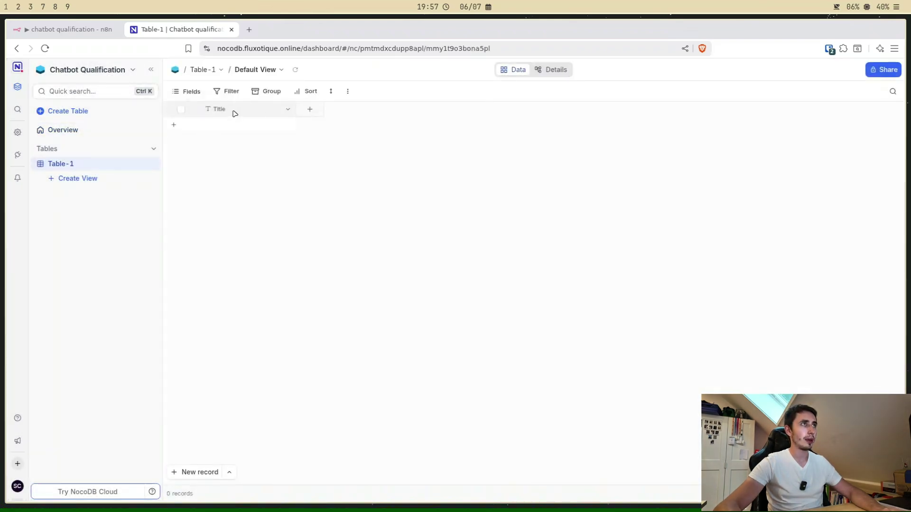
double_click(235, 113)
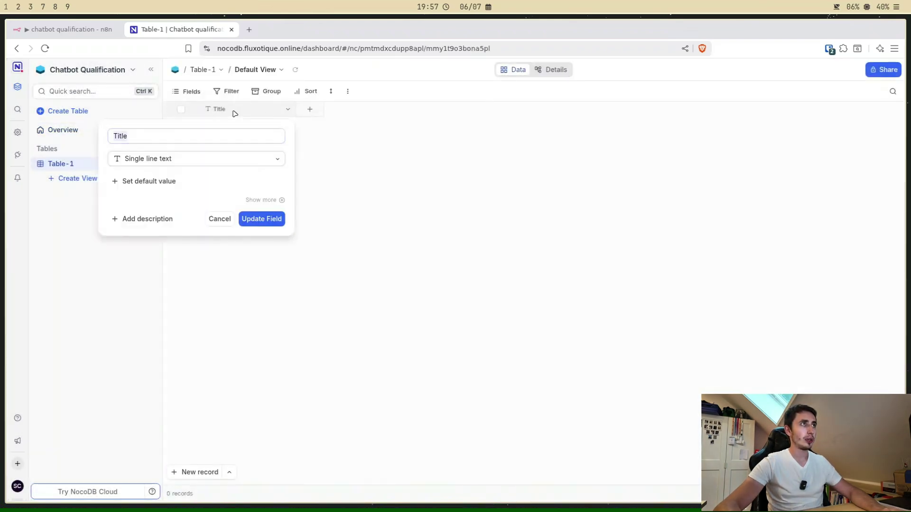
click(168, 161)
scroll(175, 240, down, 5)
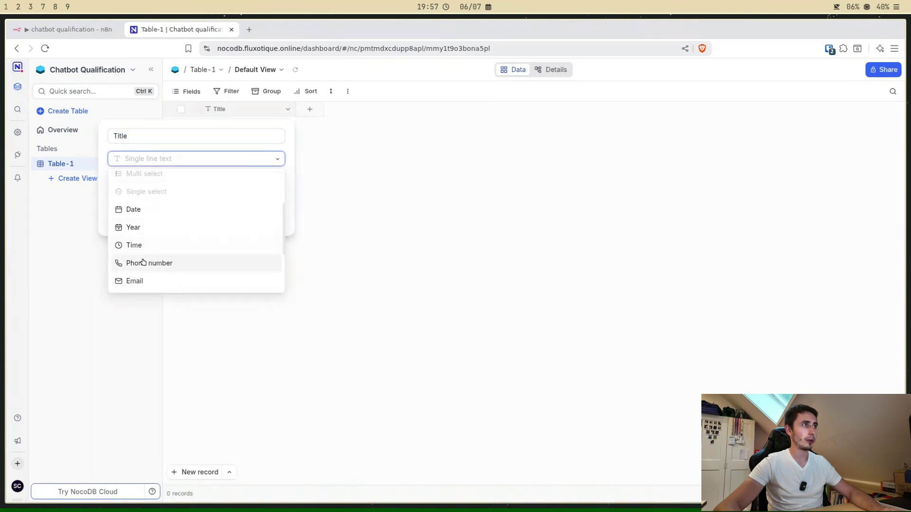
click(143, 262)
double_click(154, 138)
text(TR)
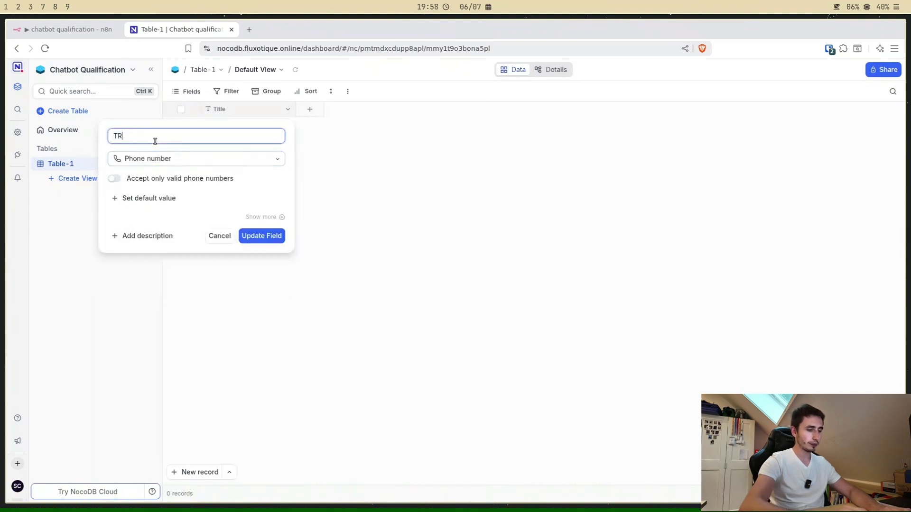
key(BackSpace)
key(BackSpace)
text(Tél)
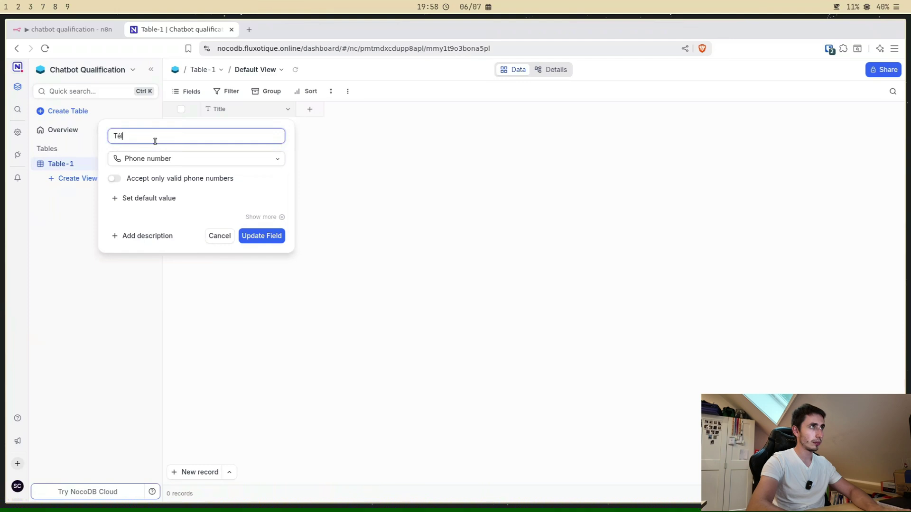
text(éphopne)
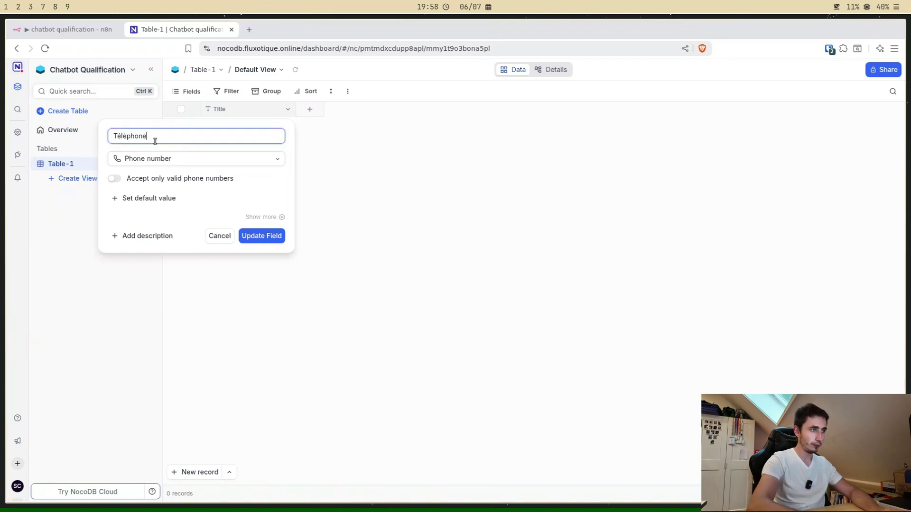
click(261, 236)
click(545, 179)
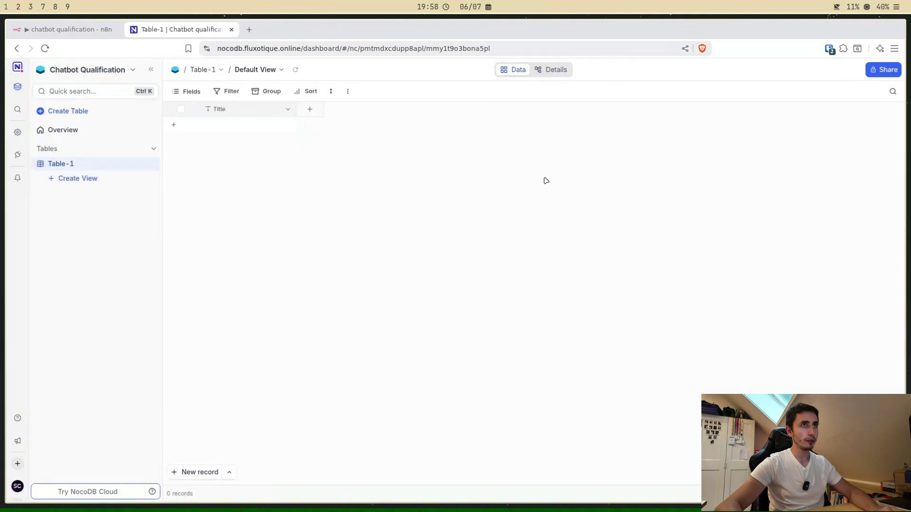
Step: Add single line text columns 'Nom' and 'Prénom'
click(310, 109)
click(169, 234)
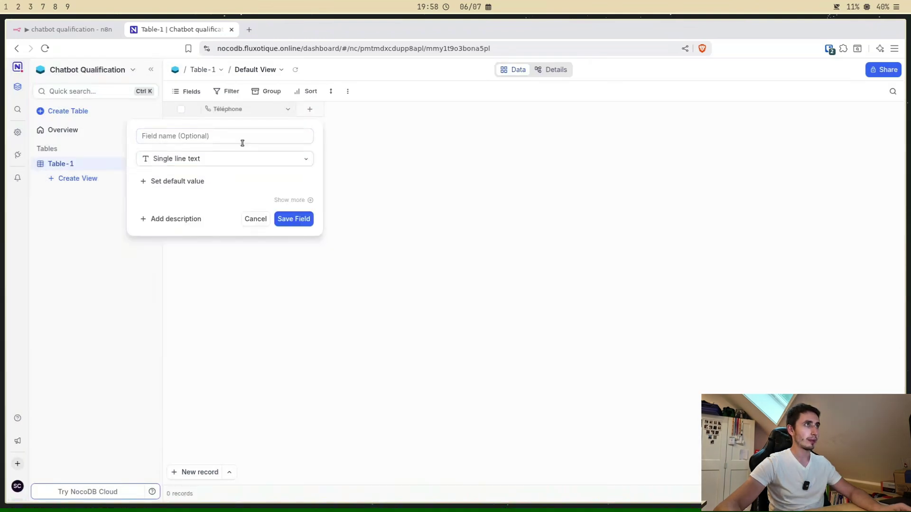
text(Nom)
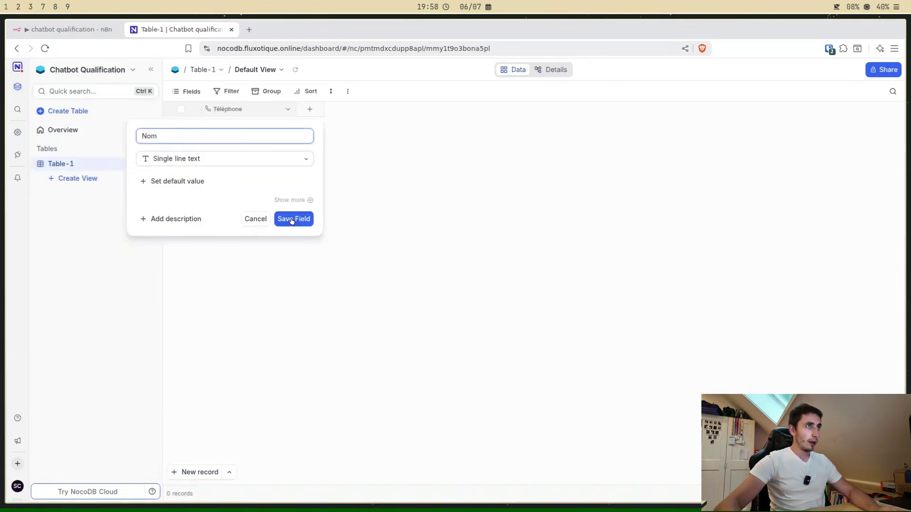
click(294, 218)
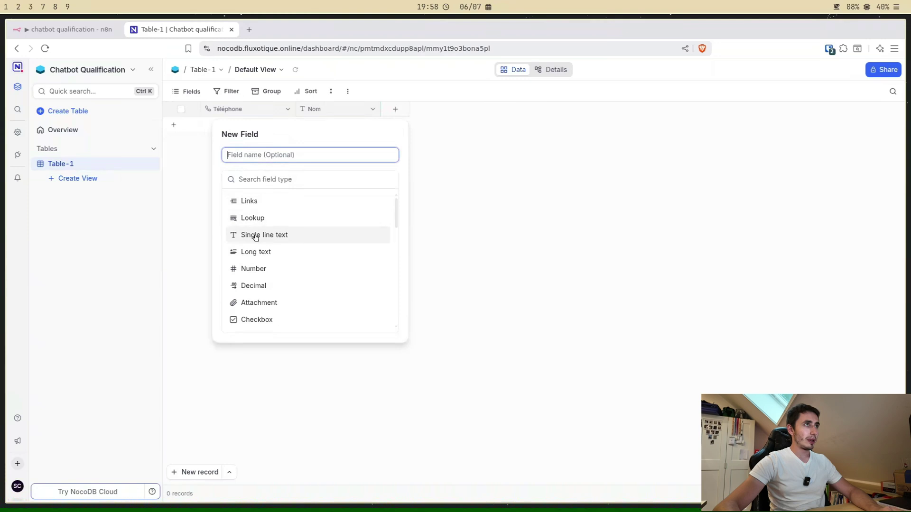
click(252, 235)
text(Pr)
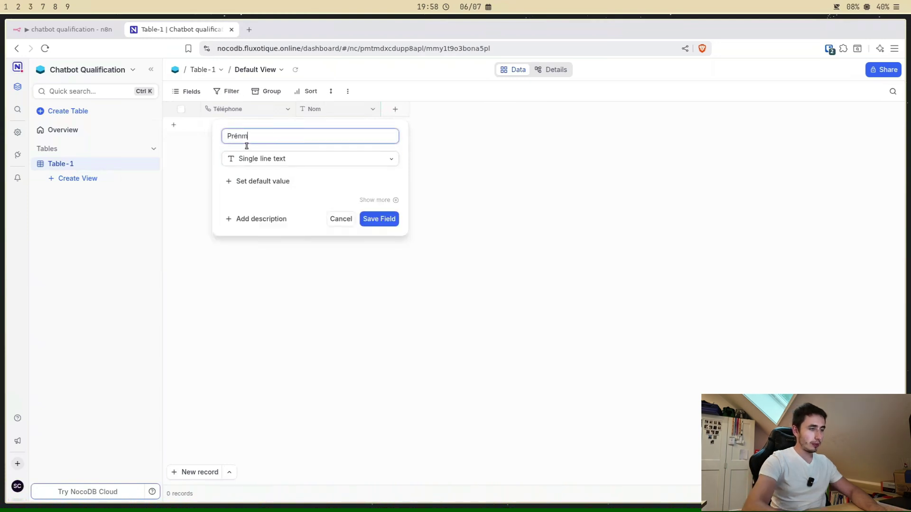
text(énom)
click(379, 220)
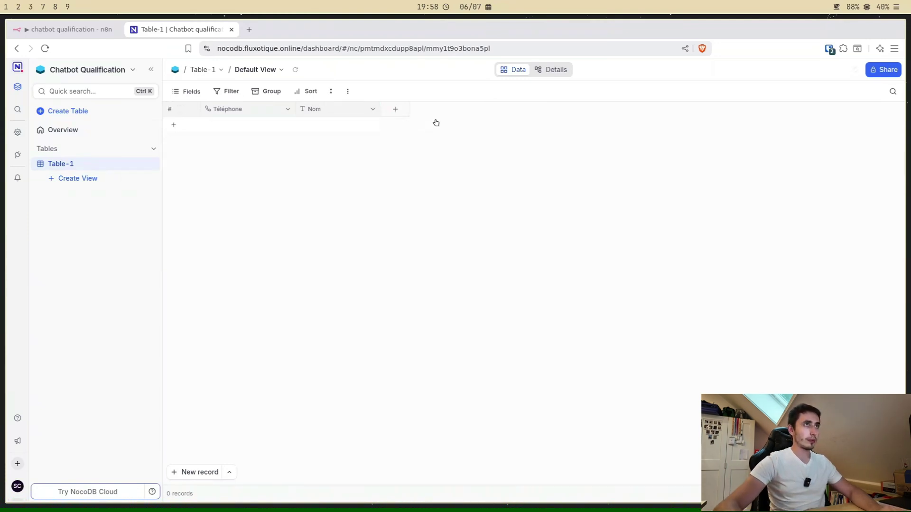
Step: Add a long text column and name it 'Demande'
click(481, 110)
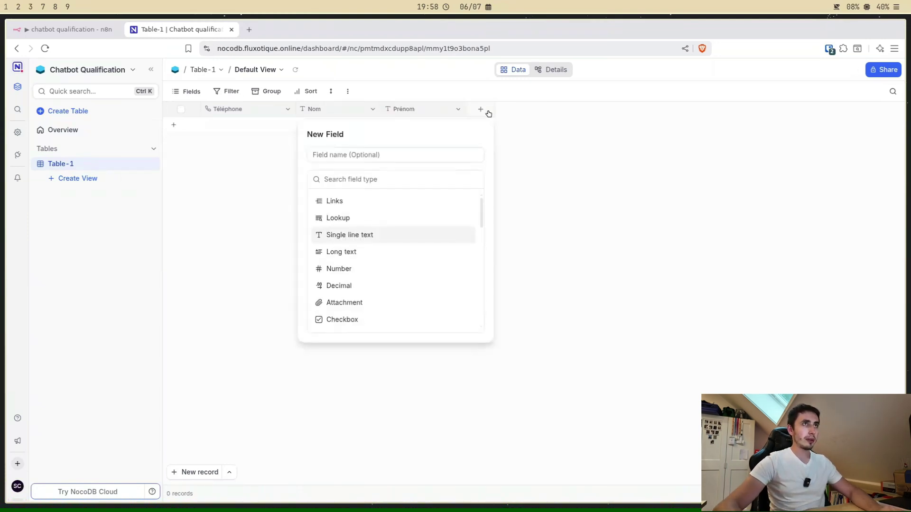
click(348, 252)
text(D)
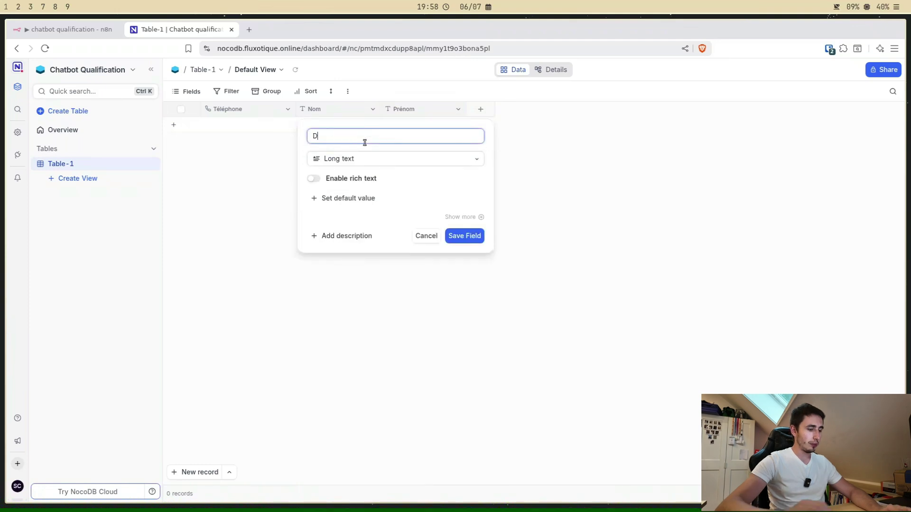
text(escription)
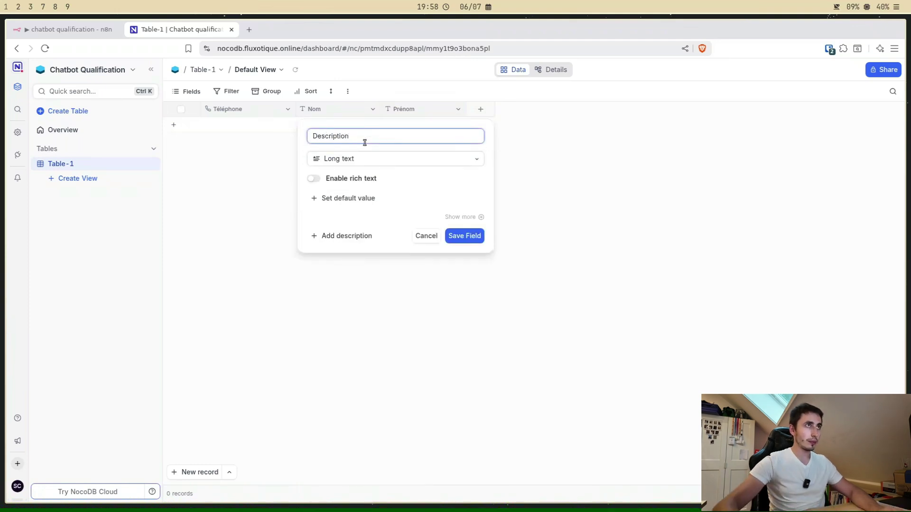
key(ctrl+a)
text(Deamnde)
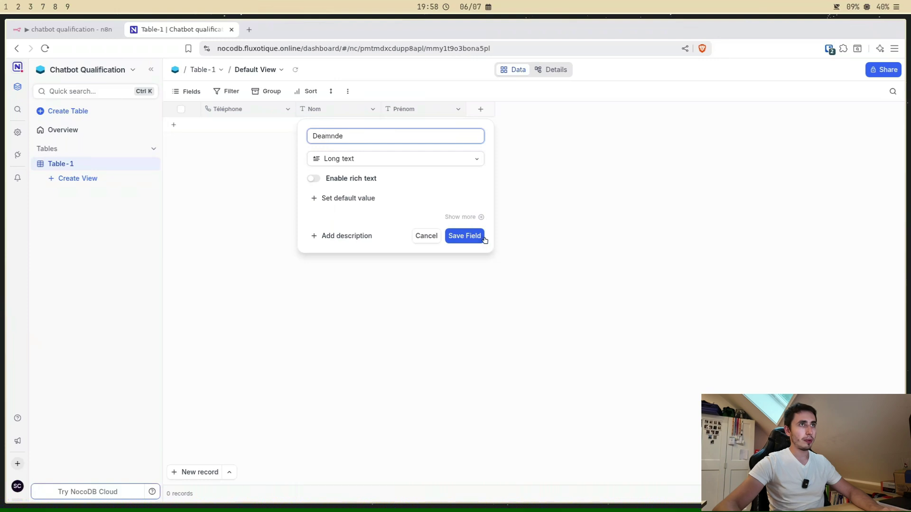
click(483, 237)
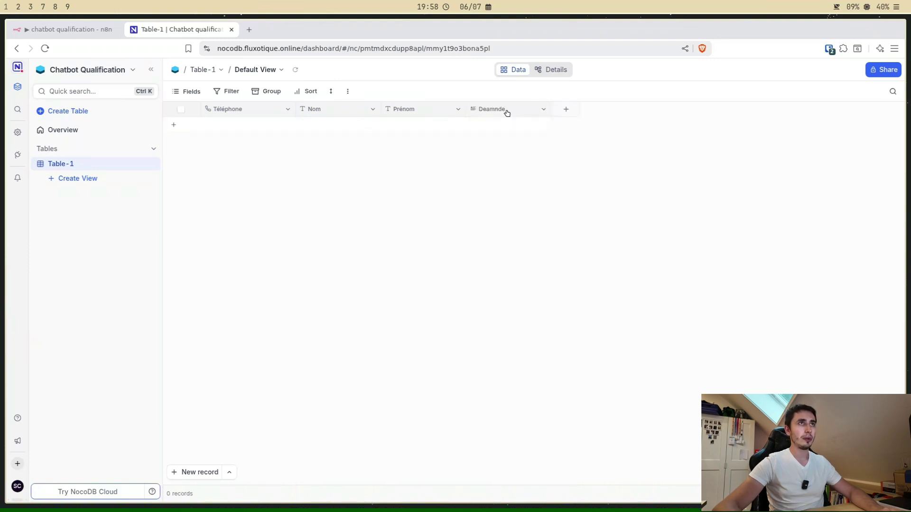
double_click(506, 113)
text(Demande)
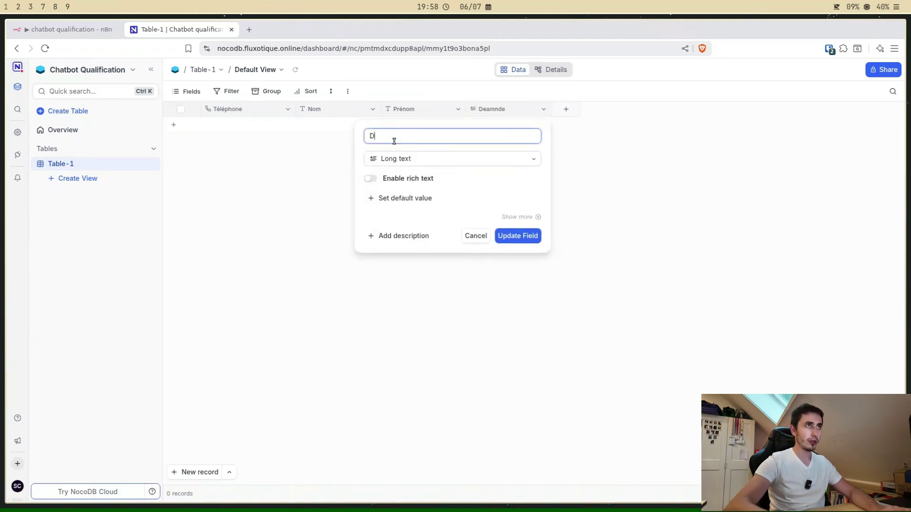
click(515, 235)
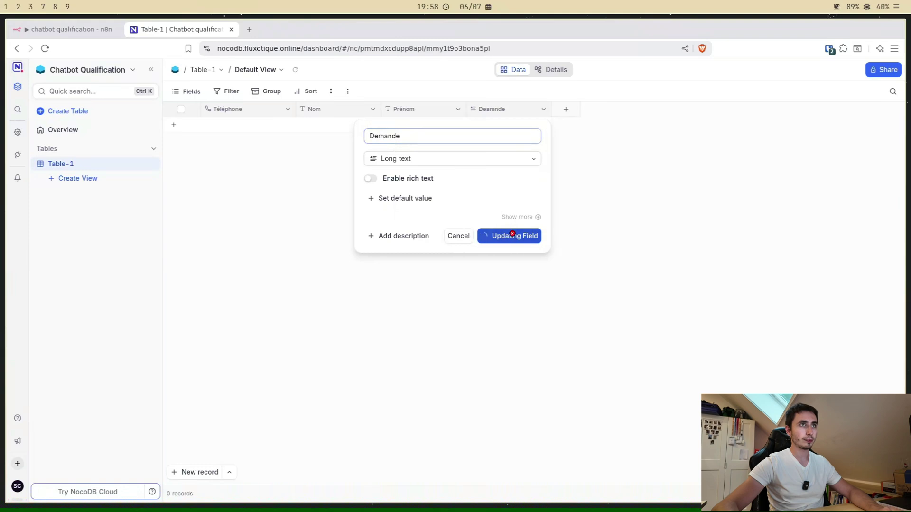
click(81, 31)
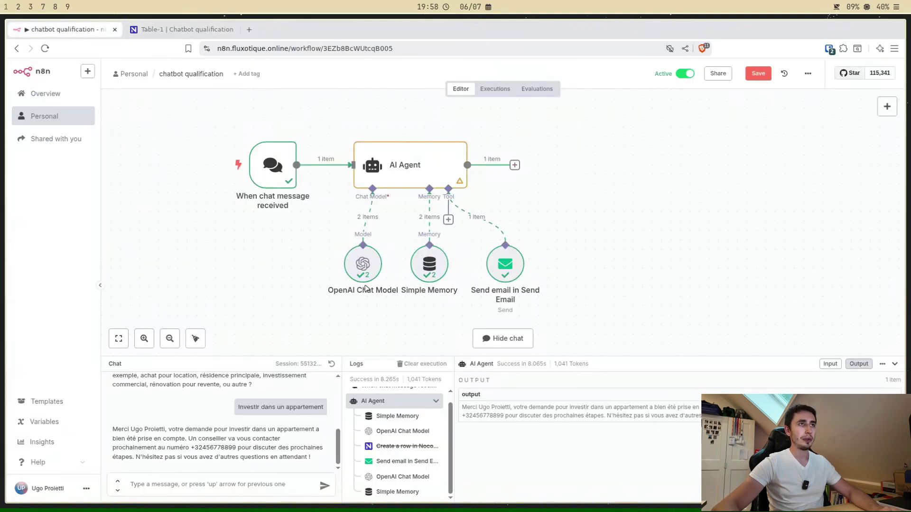
Step: Search 'noco' and attach the NocoDB Tool to the AI Agent's Tool connector
click(448, 219)
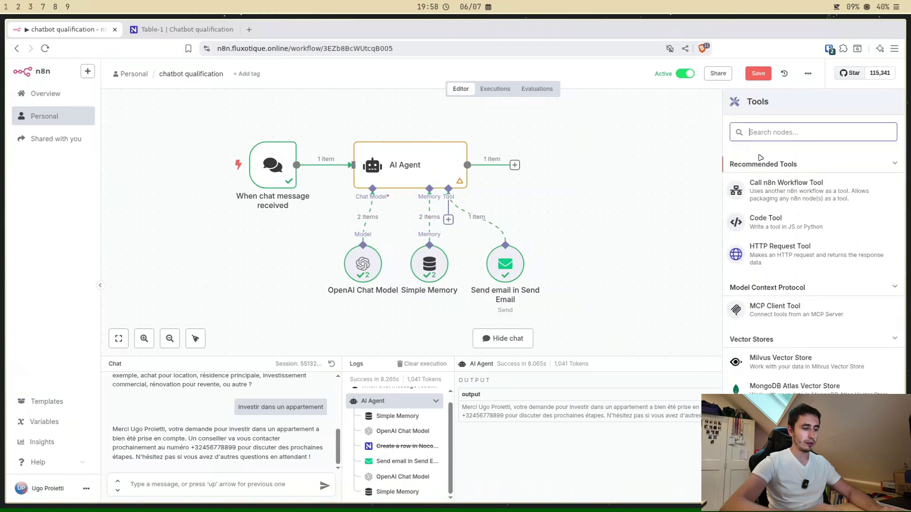
text(noco)
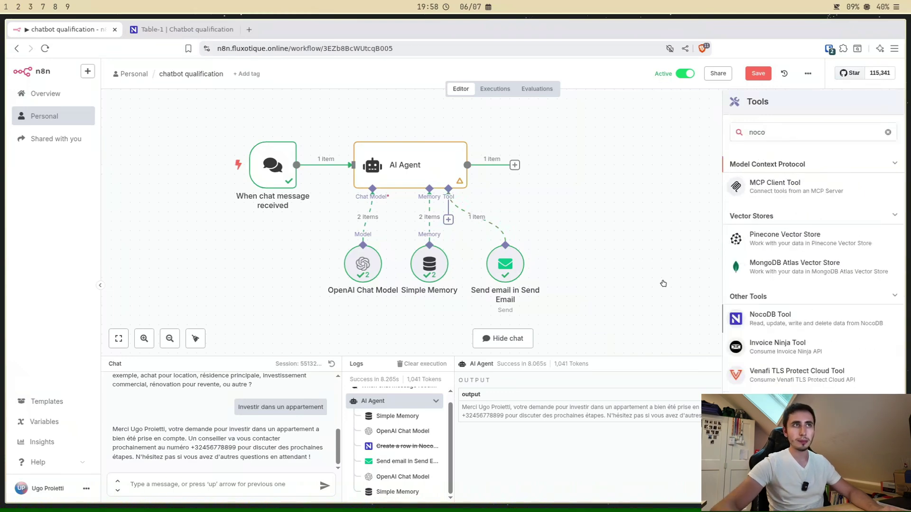
key(Return)
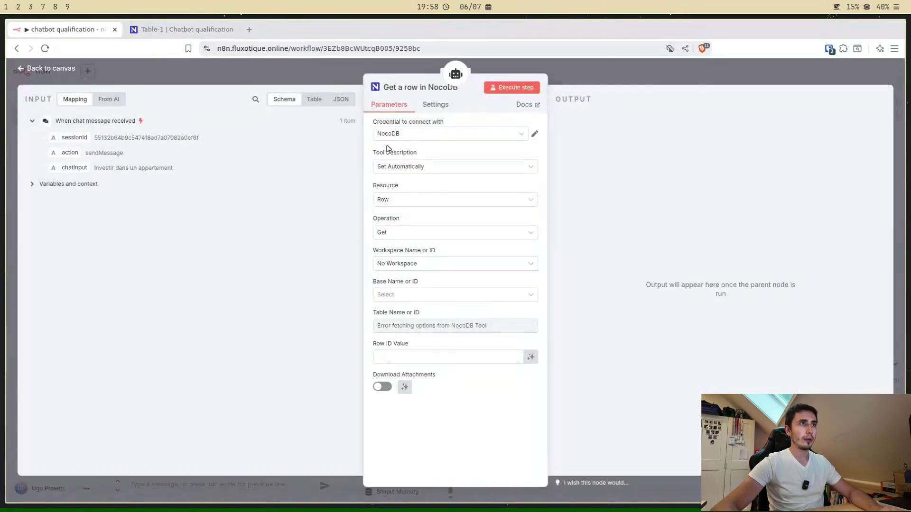
Step: Set the NocoDB tool to Create a row in base Chatbot qualification, table Table-1
click(388, 235)
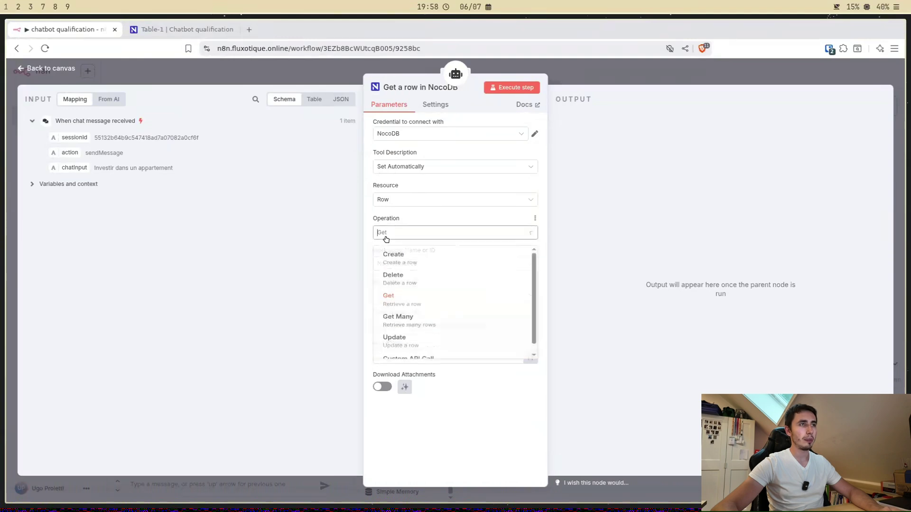
click(398, 265)
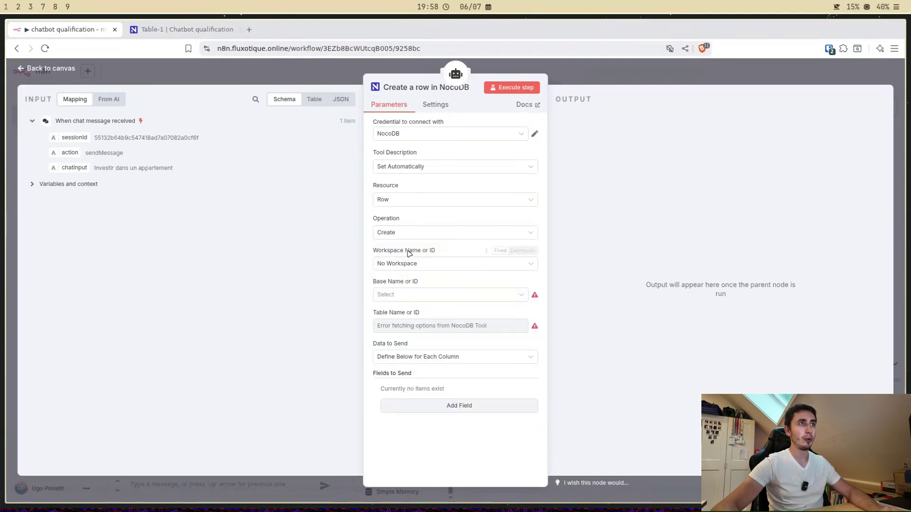
click(393, 295)
click(407, 400)
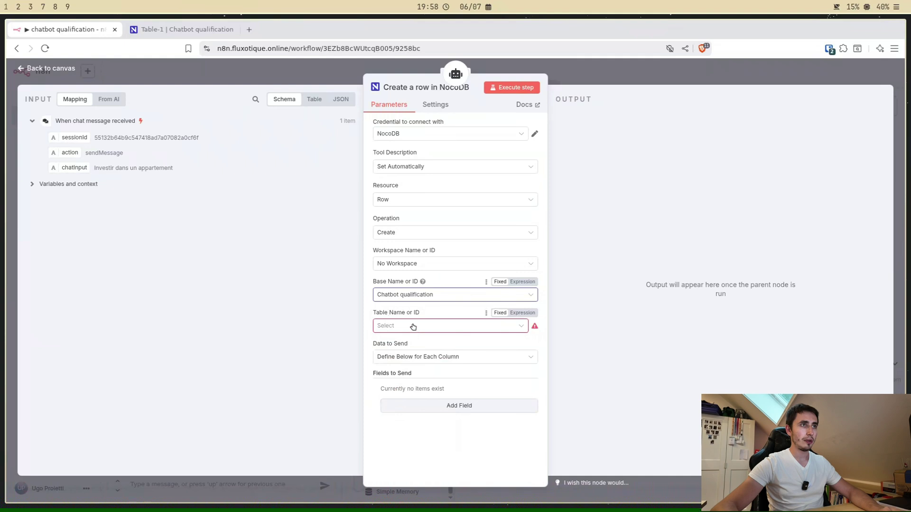
click(403, 326)
click(402, 349)
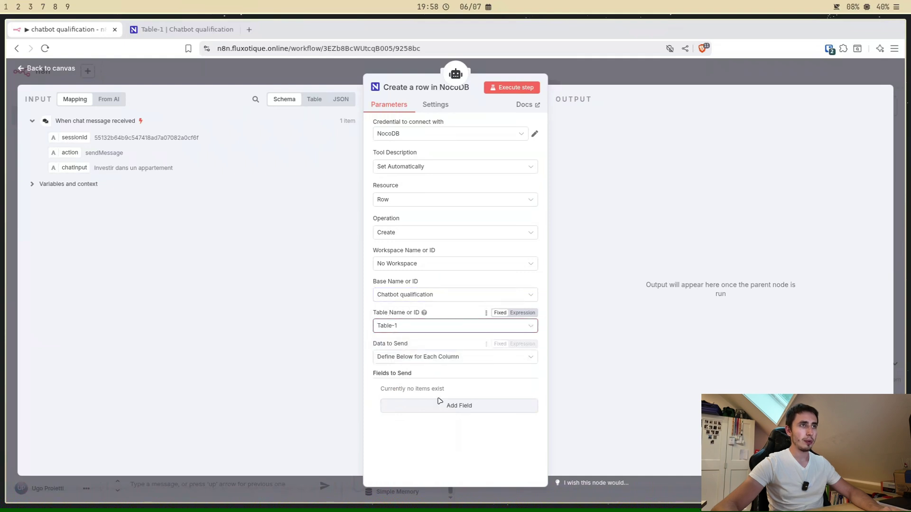
Step: Add fields Téléphone and Nom, each with a model-defined value
click(475, 406)
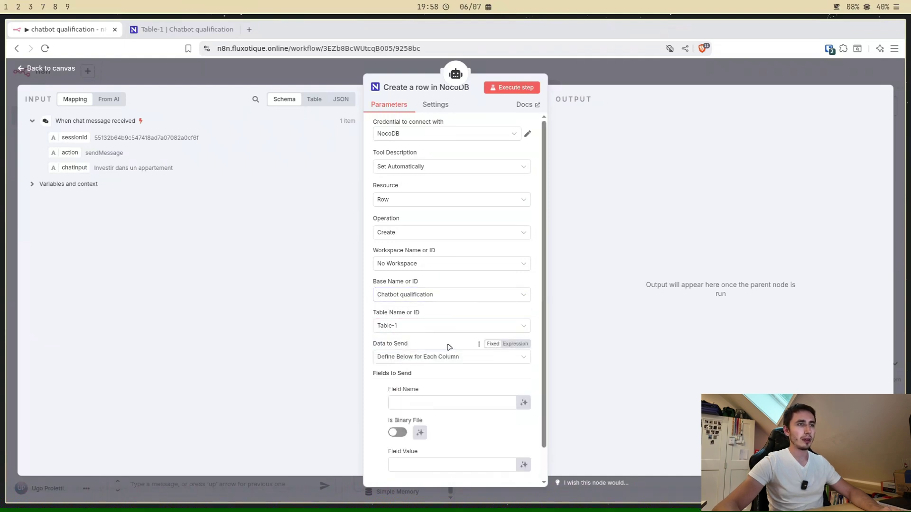
scroll(447, 346, down, 1)
click(165, 31)
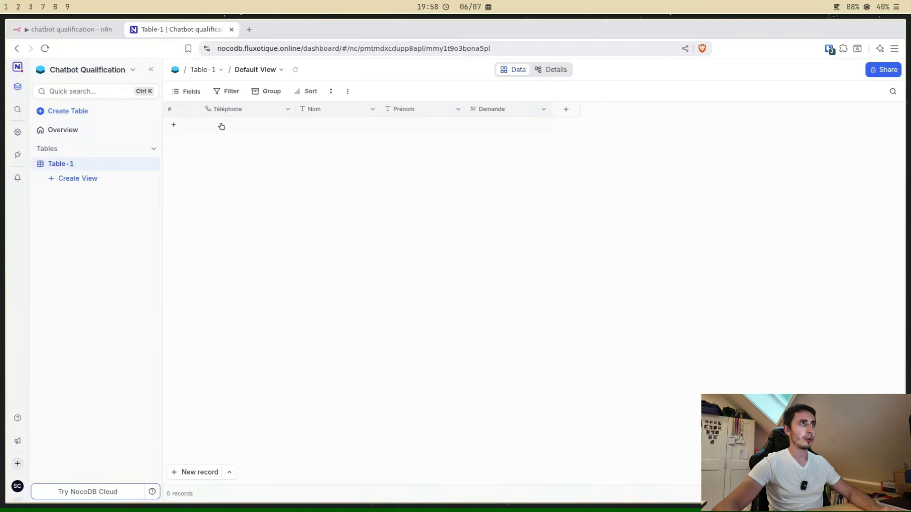
click(66, 29)
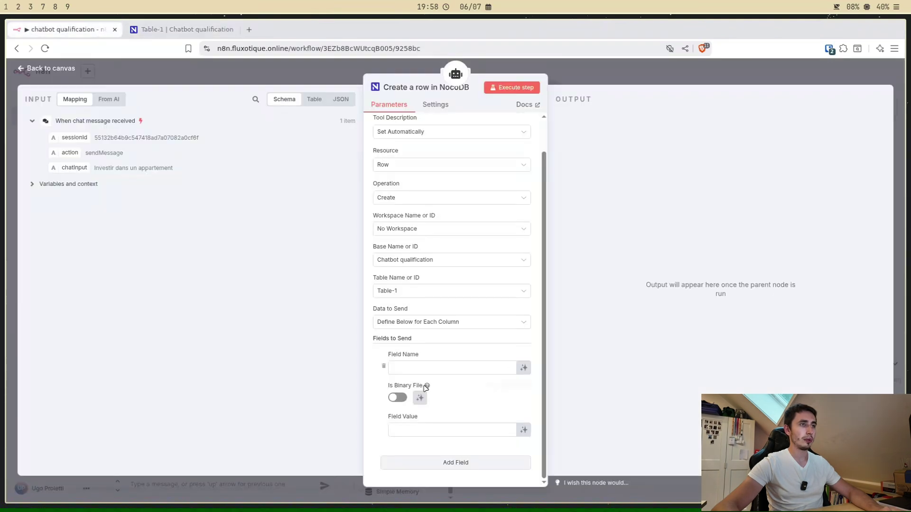
click(434, 369)
text(T)
text(e)
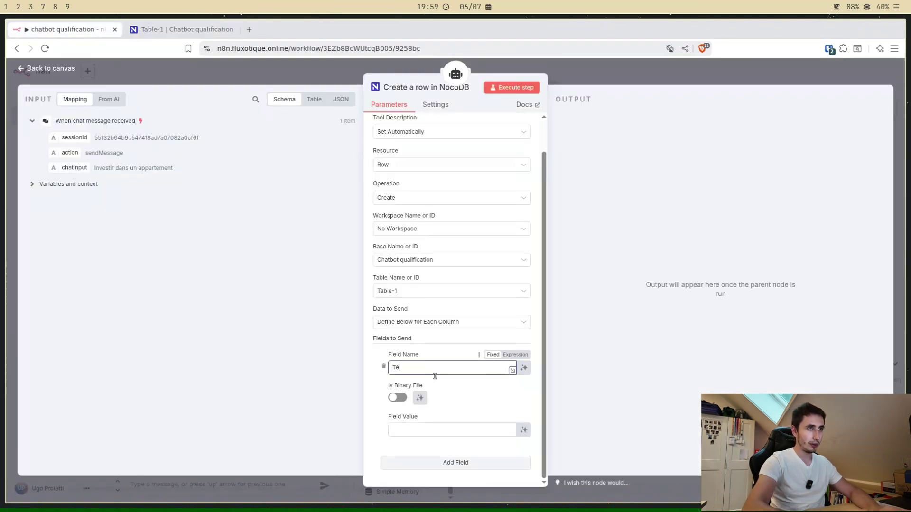
text(léphone)
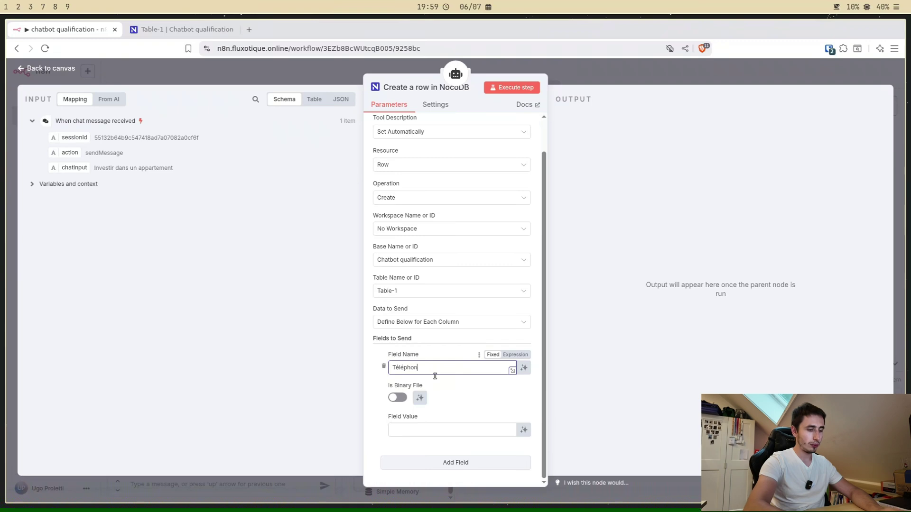
click(524, 430)
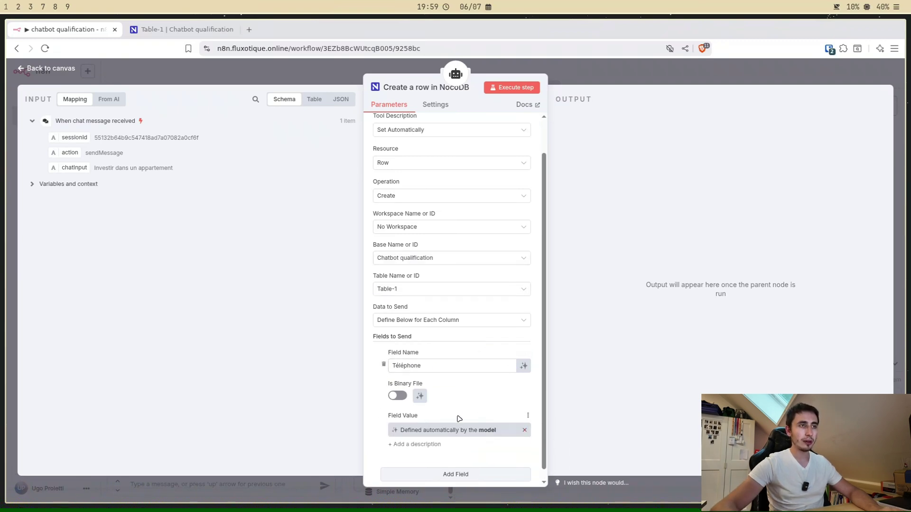
scroll(427, 380, down, 1)
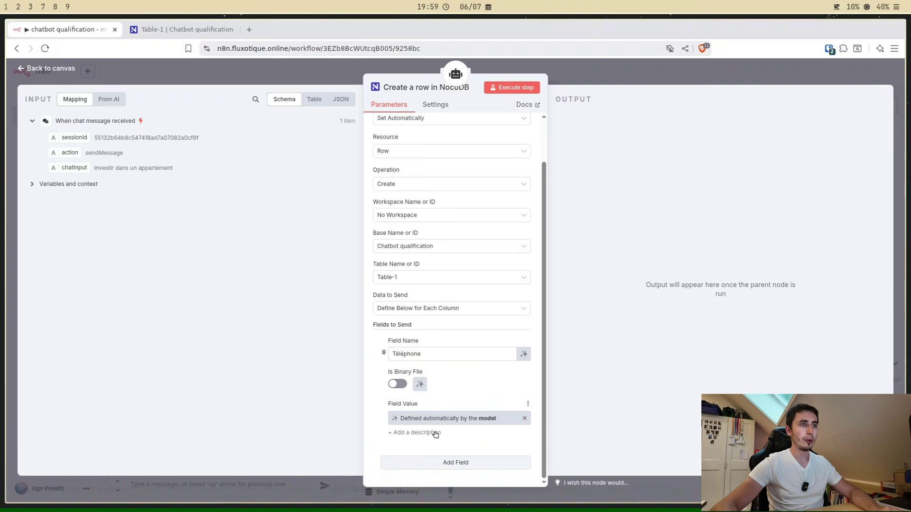
click(458, 464)
scroll(466, 424, down, 2)
click(423, 368)
text(No)
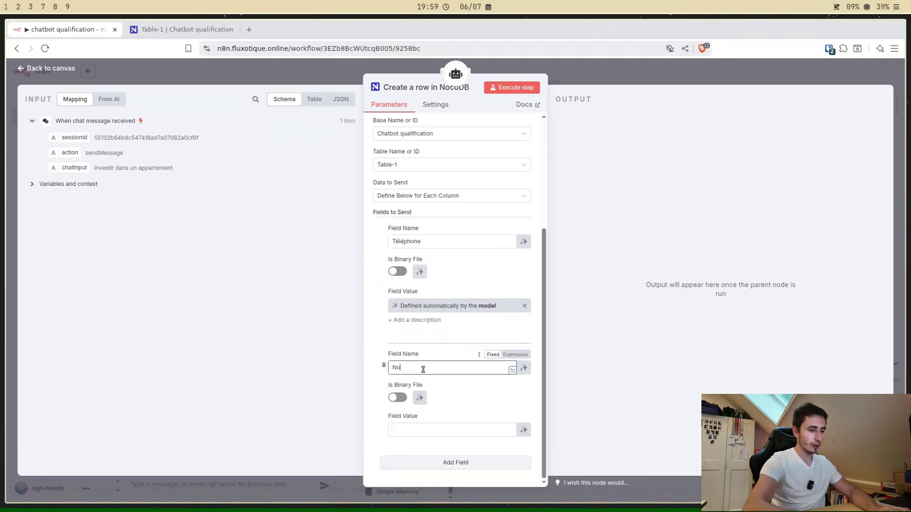
text(m)
click(524, 430)
Step: Add fields Prénom and Demande, each with a model-defined value
click(455, 475)
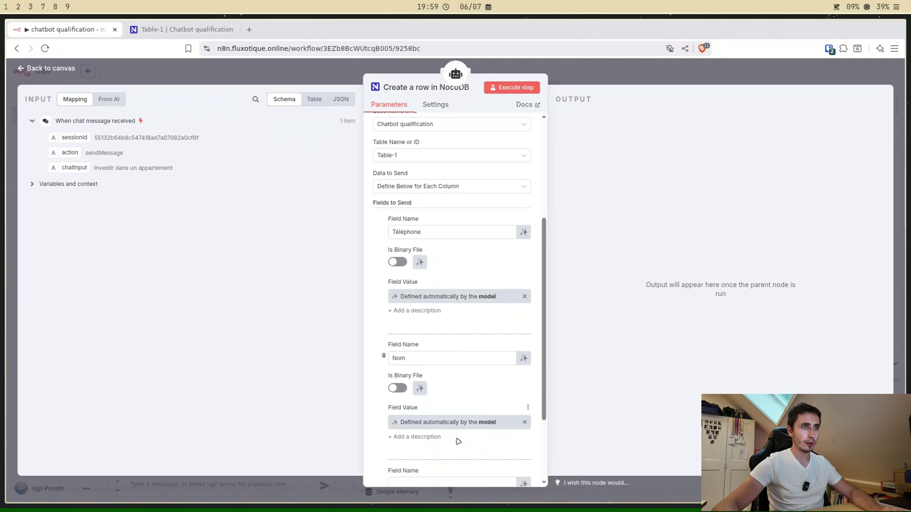
scroll(458, 442, down, 2)
click(419, 367)
text(Prénom)
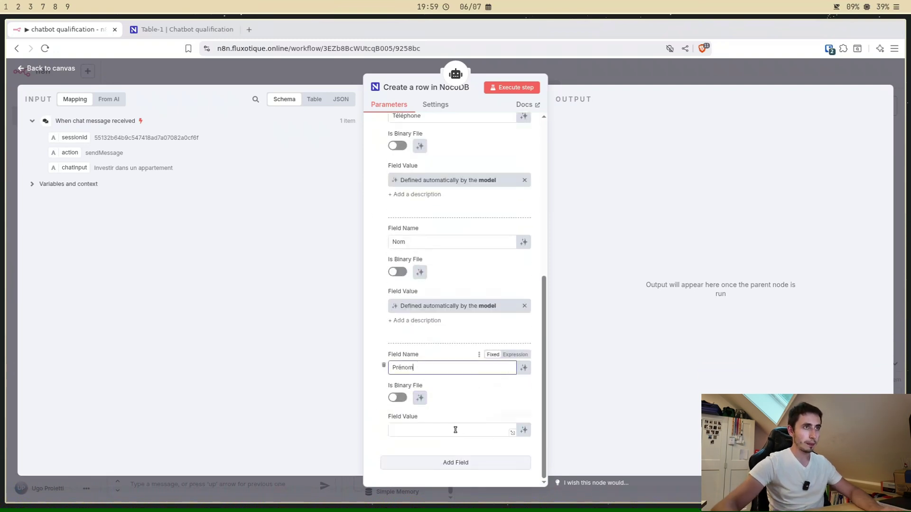
click(524, 430)
click(444, 463)
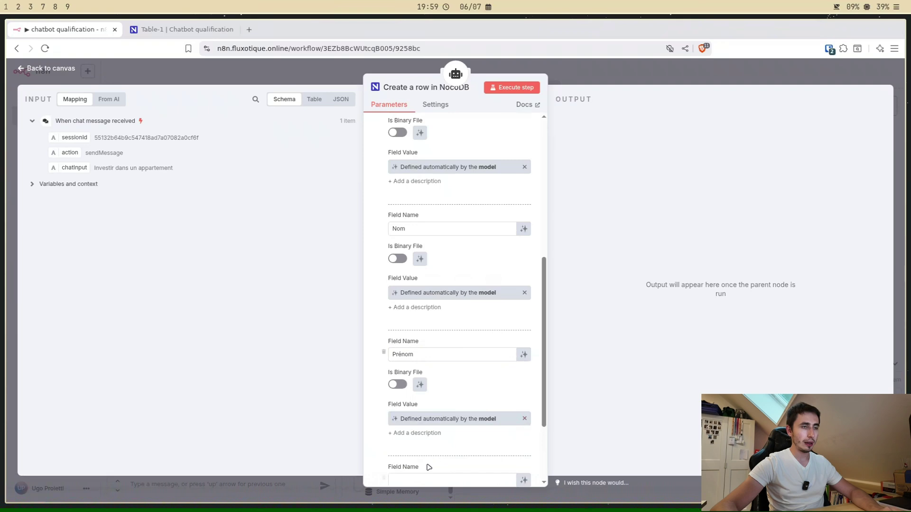
scroll(427, 427, down, 3)
click(407, 371)
text(De)
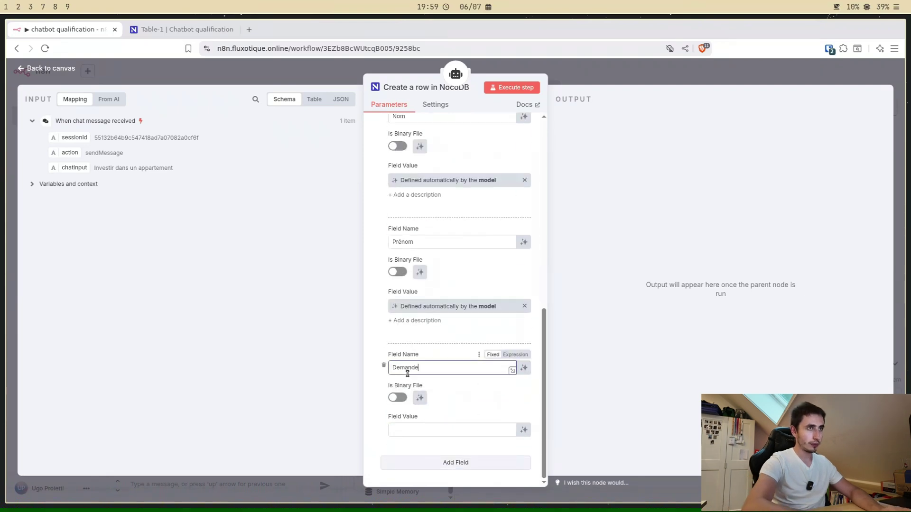
text(mande)
click(524, 430)
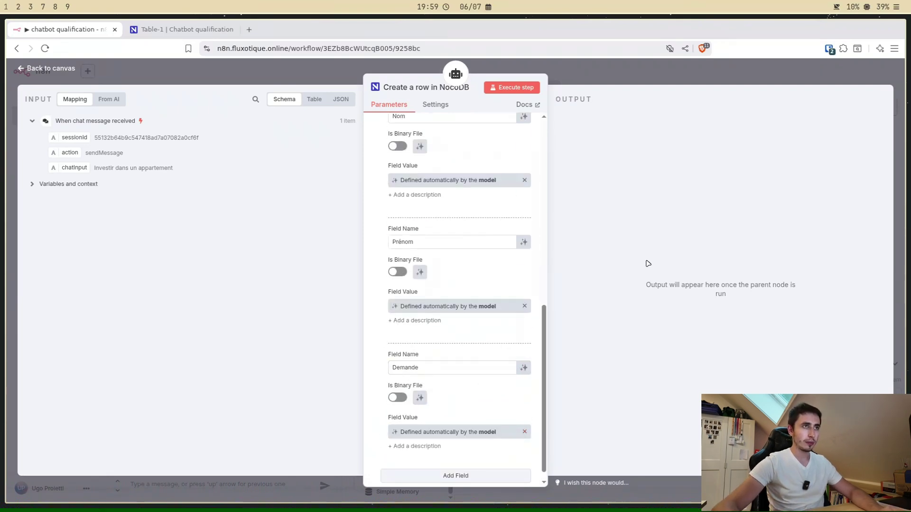
scroll(476, 313, up, 10)
Step: Save the workflow and send a test chat lead with a name, phone number and apartment investment request
click(584, 75)
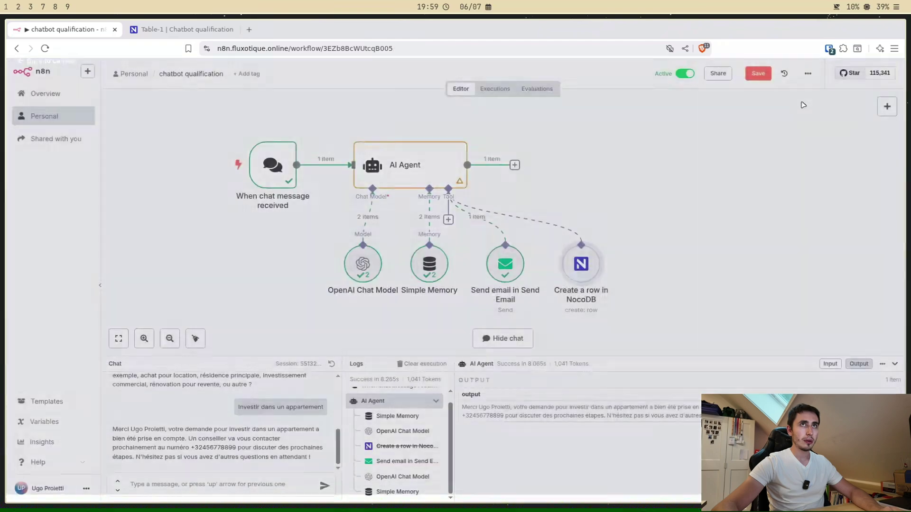
key(ctrl+s)
click(250, 488)
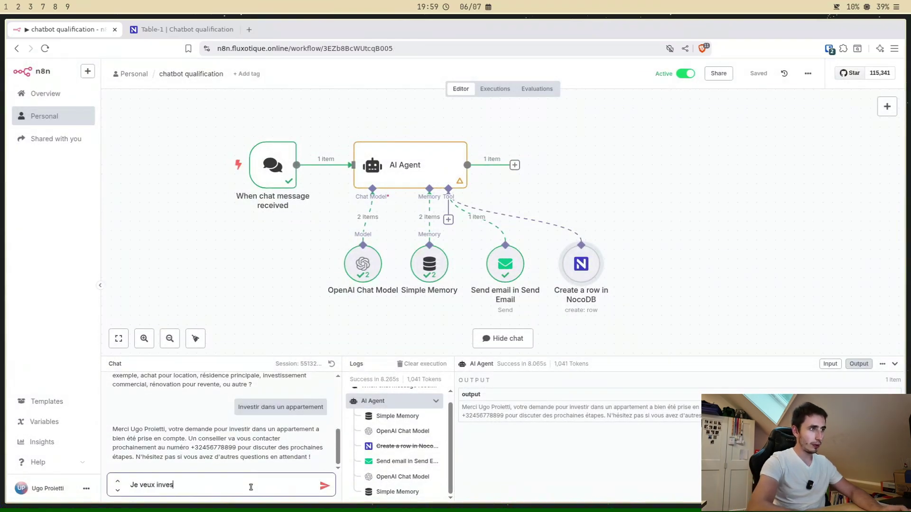
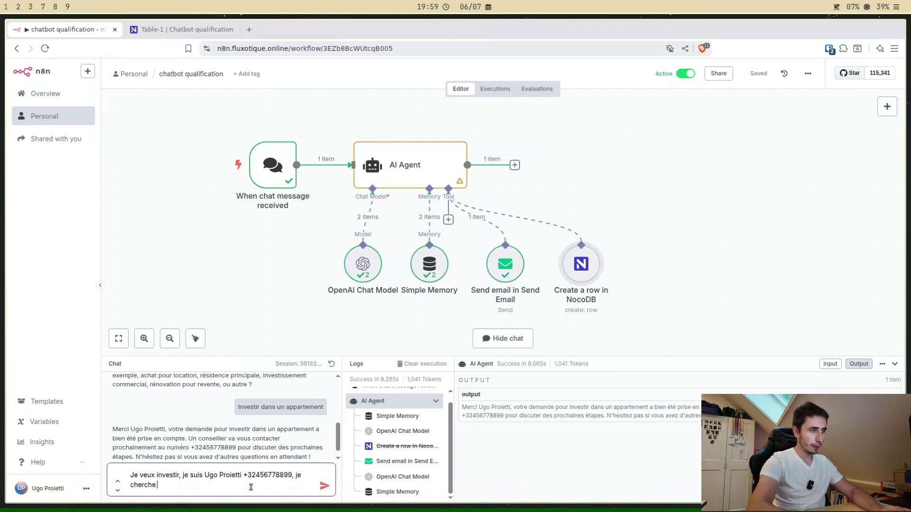
text( à investir dans un appa)
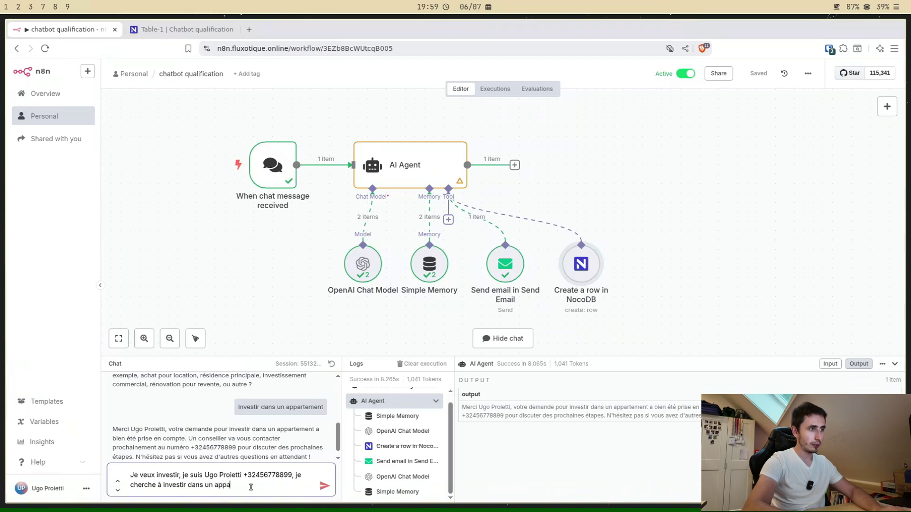
text(rtement)
key(Return)
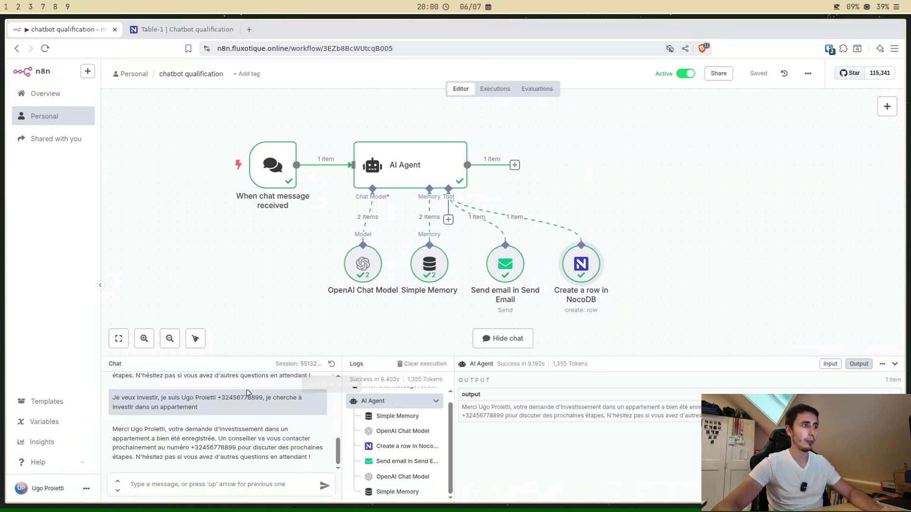
Step: Reload NocoDB's Table-1 to check the saved lead, which has first name and phone swapped
click(184, 30)
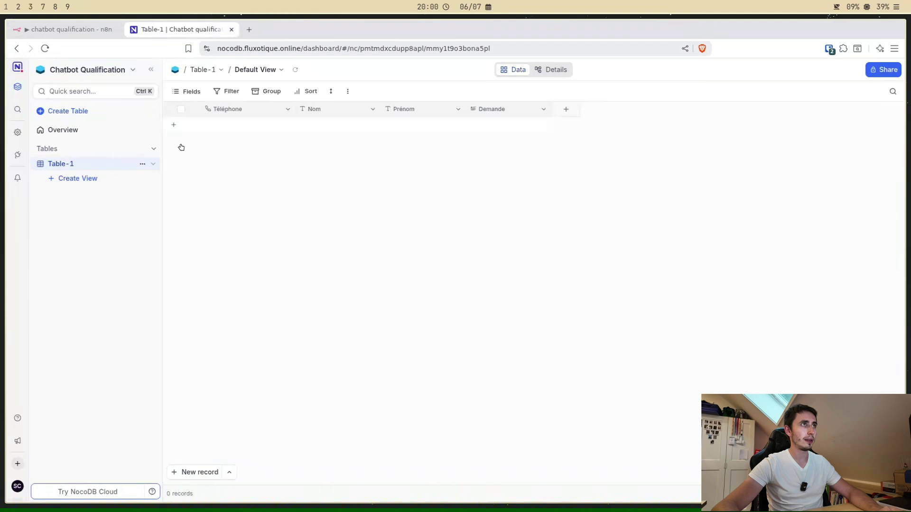
click(295, 70)
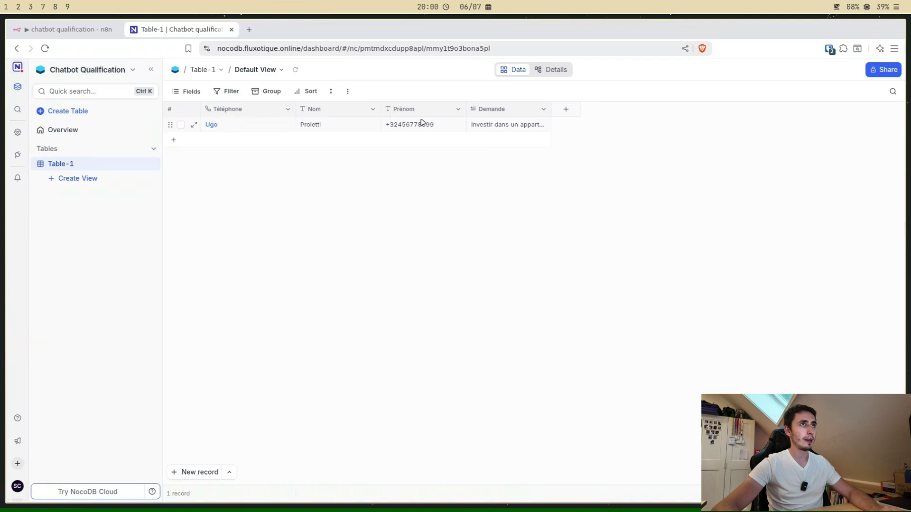
click(58, 31)
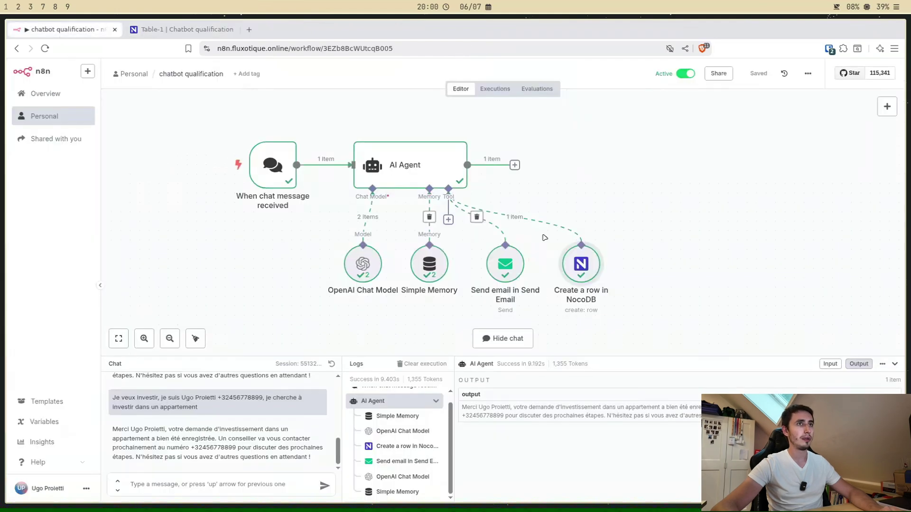
Step: Describe the Téléphone field as 'Le numéro de téléphone' and Nom as 'Le nom de famille'
double_click(583, 263)
scroll(446, 349, down, 2)
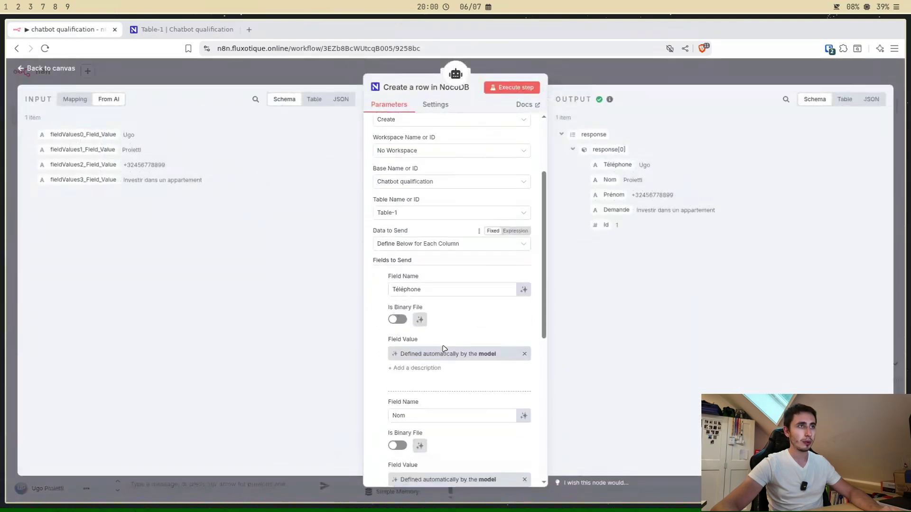
click(415, 369)
click(429, 388)
text(Le n)
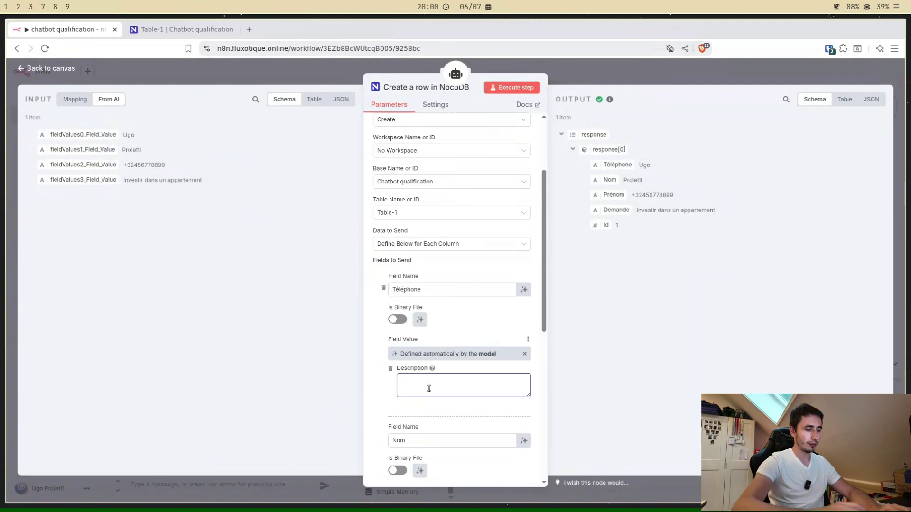
text(uméro de )
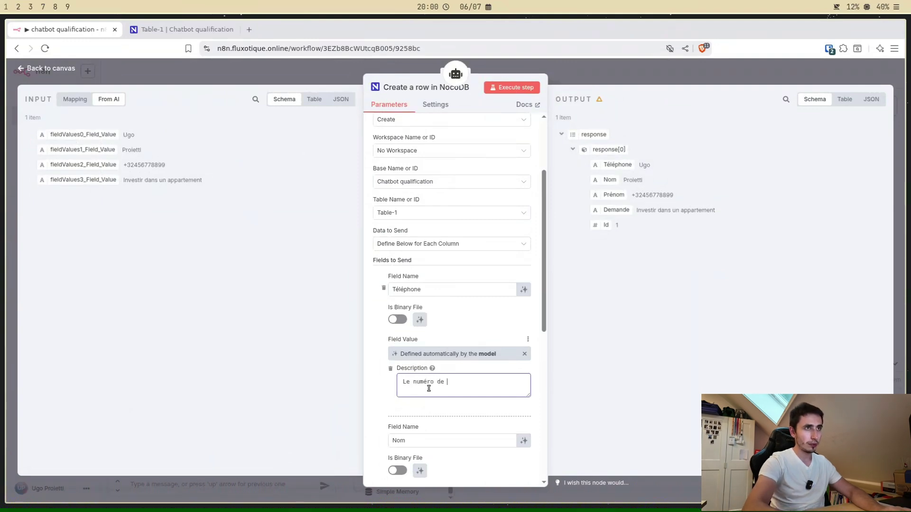
text(téléphne)
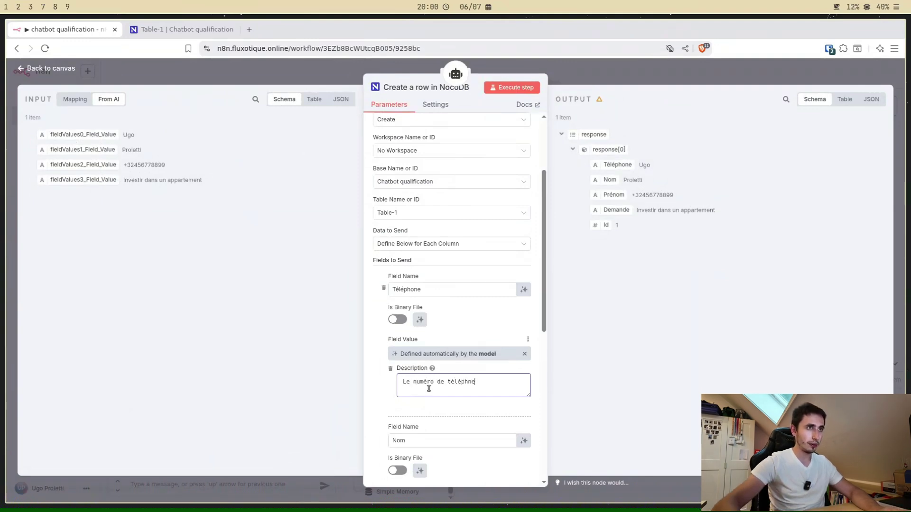
key(BackSpace)
key(BackSpace)
text(one)
scroll(428, 388, down, 5)
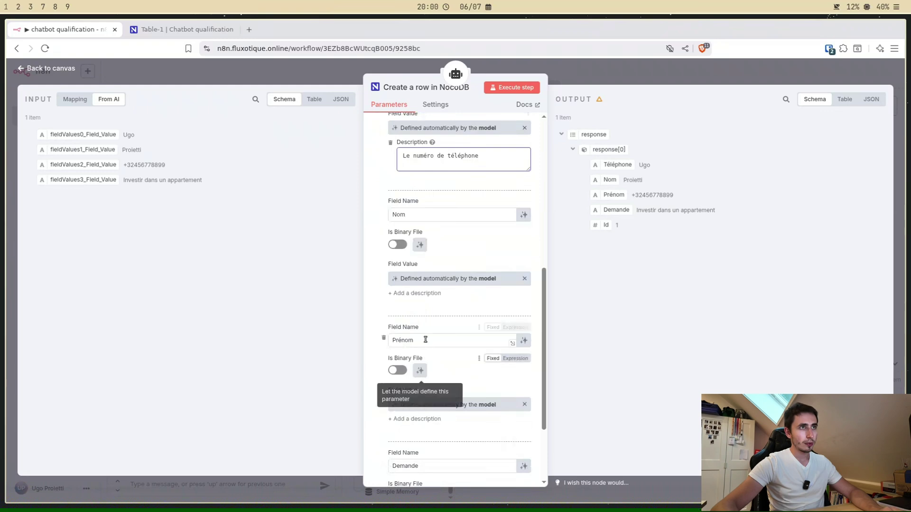
click(425, 295)
click(424, 311)
text(Le nom de)
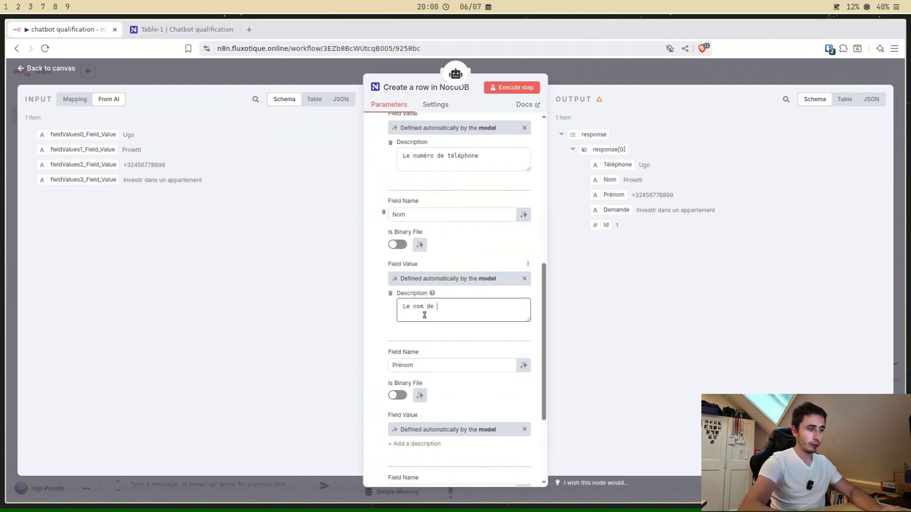
text( famille)
Step: Describe the Prénom field as 'Le prénom' and Demande as 'Le type de demande'
scroll(425, 315, down, 3)
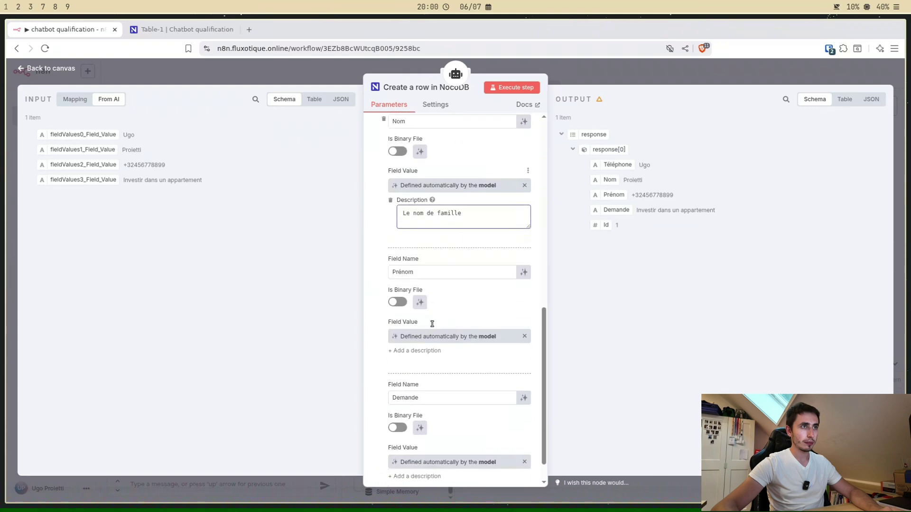
click(427, 331)
click(441, 359)
text(Le p[r)
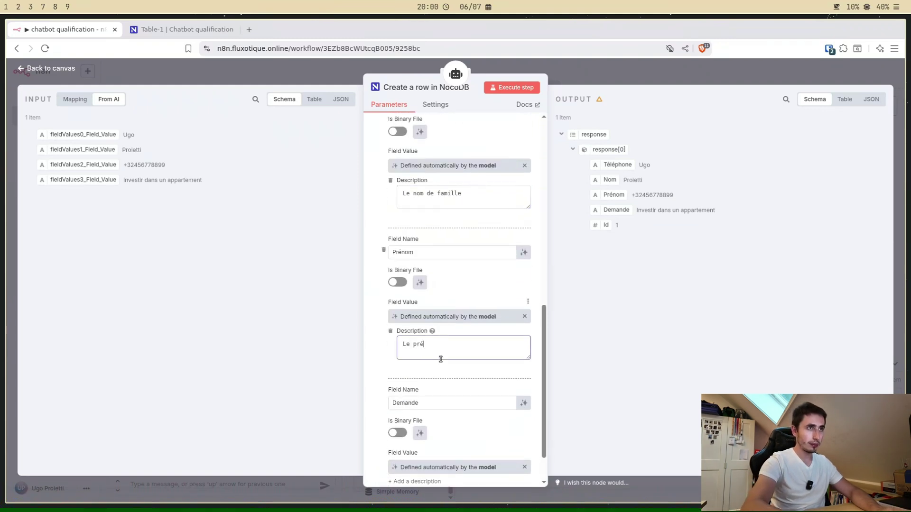
text(nom)
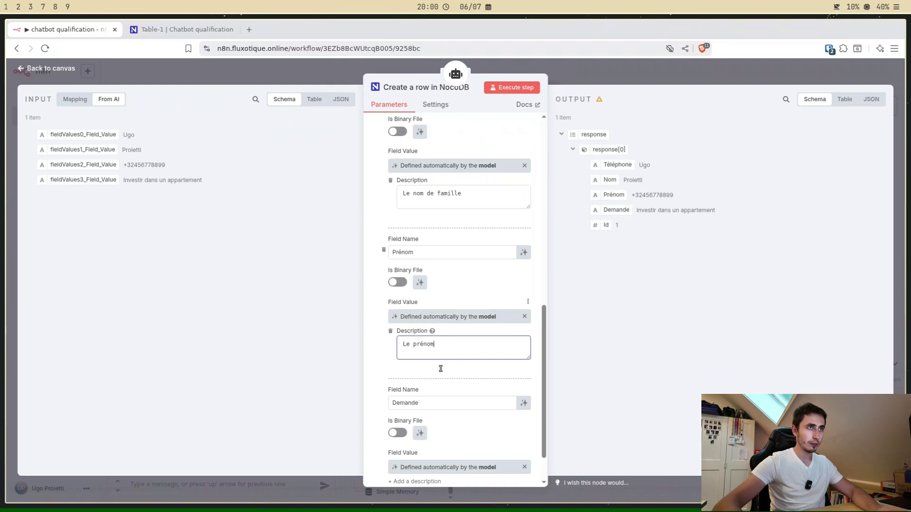
scroll(439, 368, down, 1)
click(427, 433)
click(438, 448)
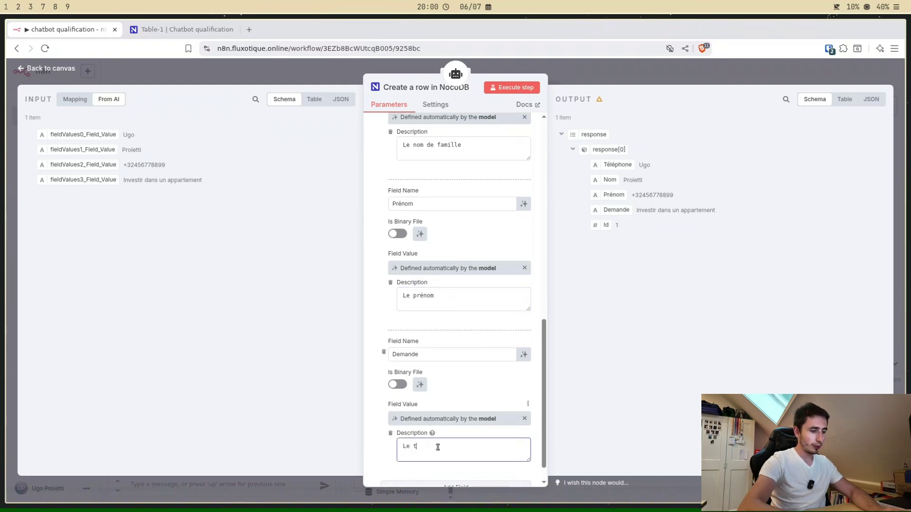
text(Le type de demande)
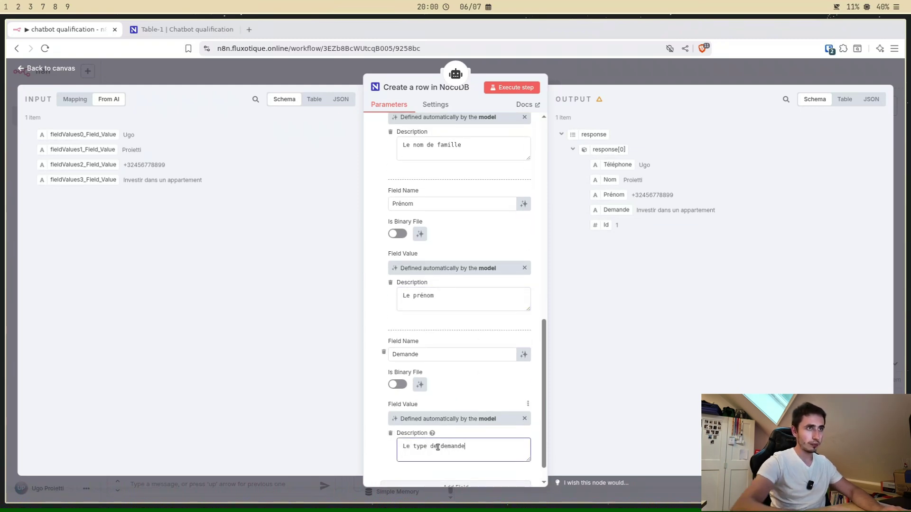
key(Escape)
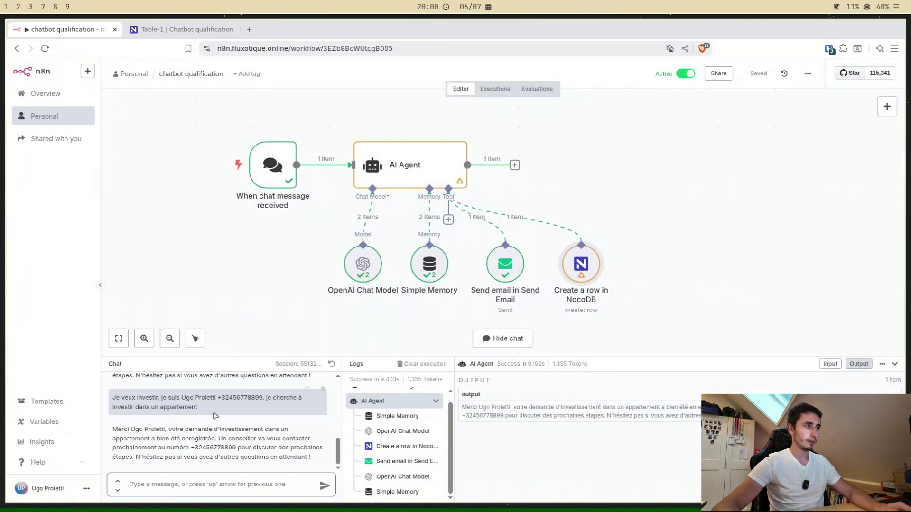
Step: Copy the earlier lead message and resend it to the chatbot, then view NocoDB
drag(280, 409, 101, 406)
double_click(148, 398)
triple_click(140, 403)
key(ctrl+c)
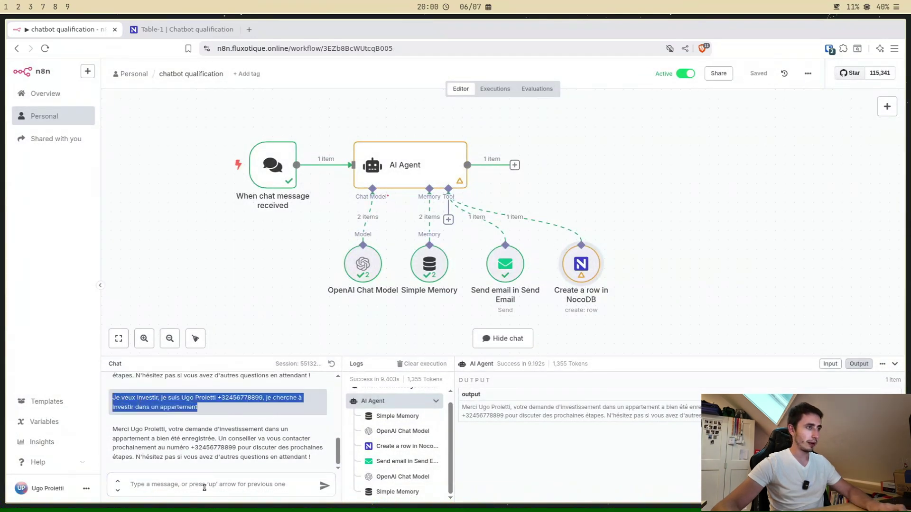
click(206, 484)
key(ctrl+v)
key(Return)
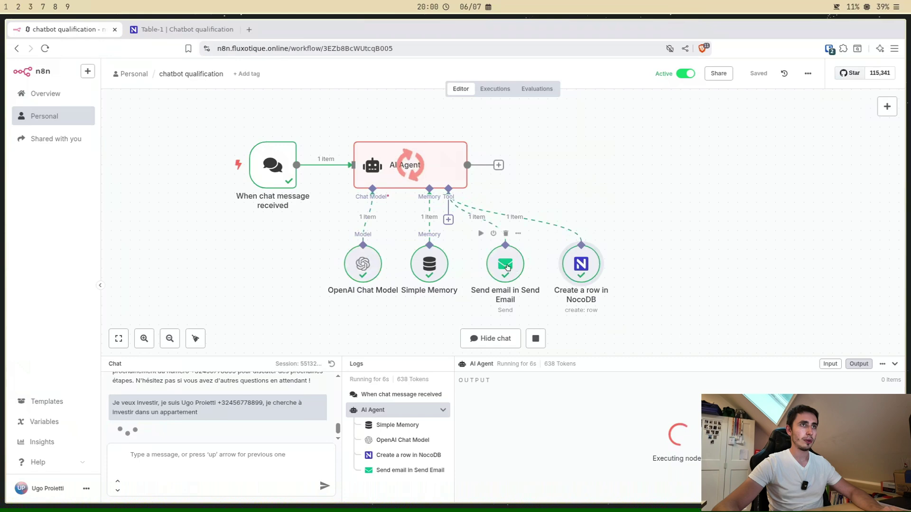
click(173, 30)
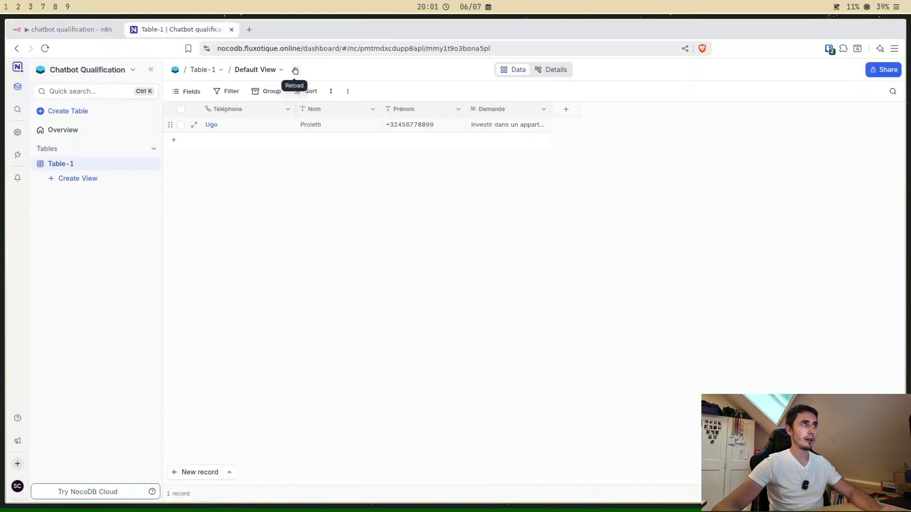
Step: Reload Table-1 to see the correctly mapped second lead and widen the Demande column
click(294, 71)
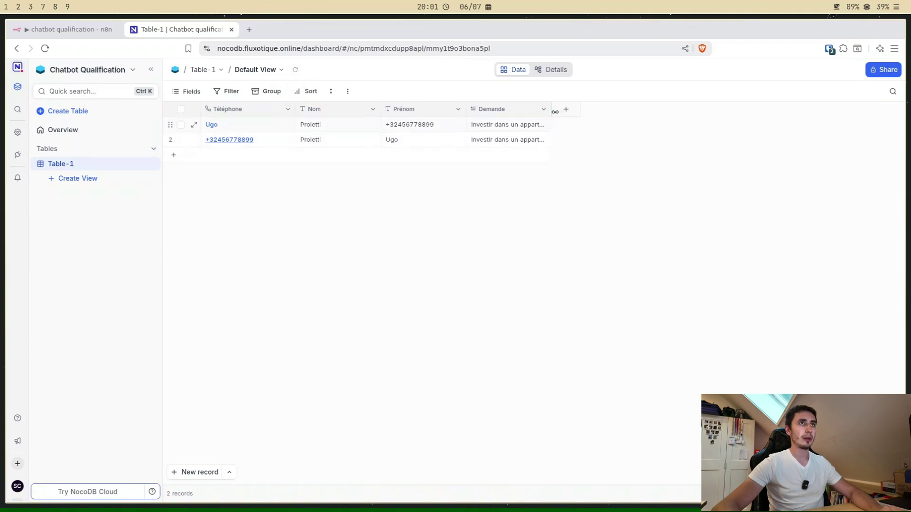
drag(555, 112, 648, 111)
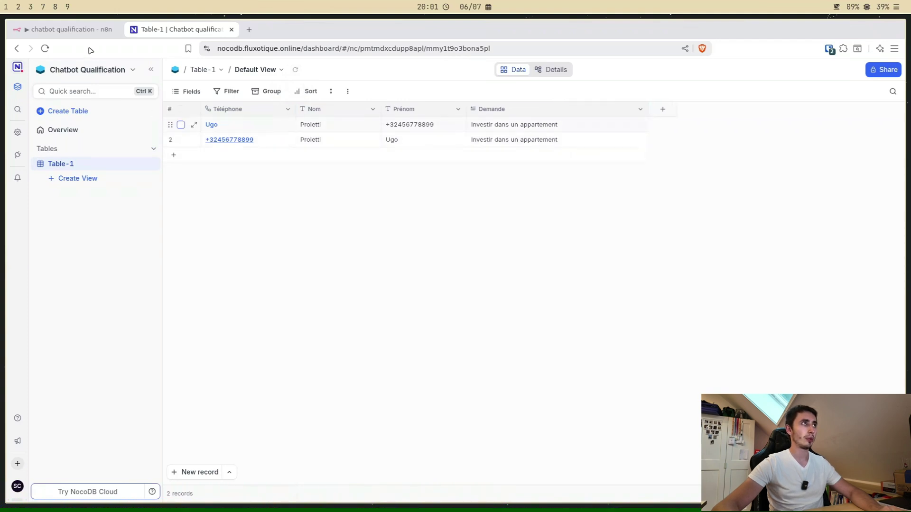
click(67, 30)
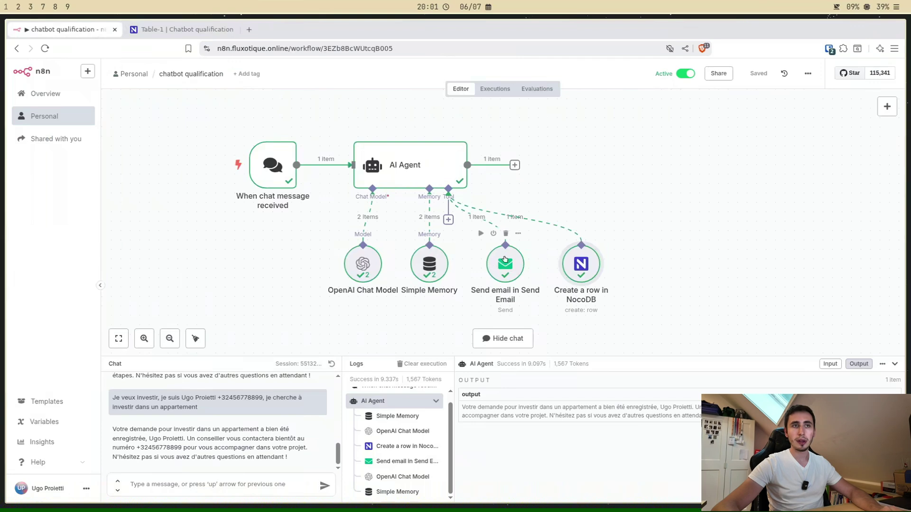